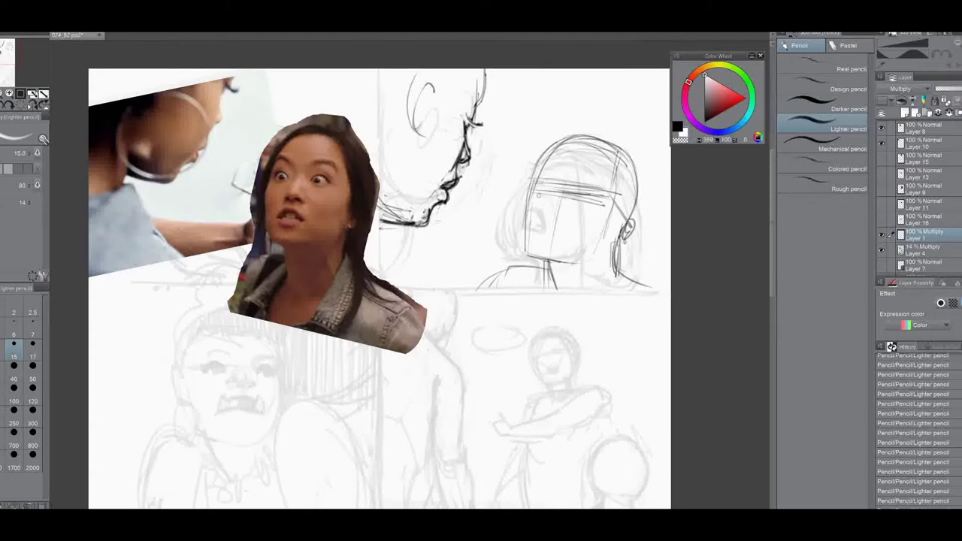
Step: Sketch the eye sockets, nose, mouth placement and jaw of the woman's portrait in the upper-right panel with the Lighter pencil
drag(573, 185, 591, 200)
drag(530, 187, 553, 197)
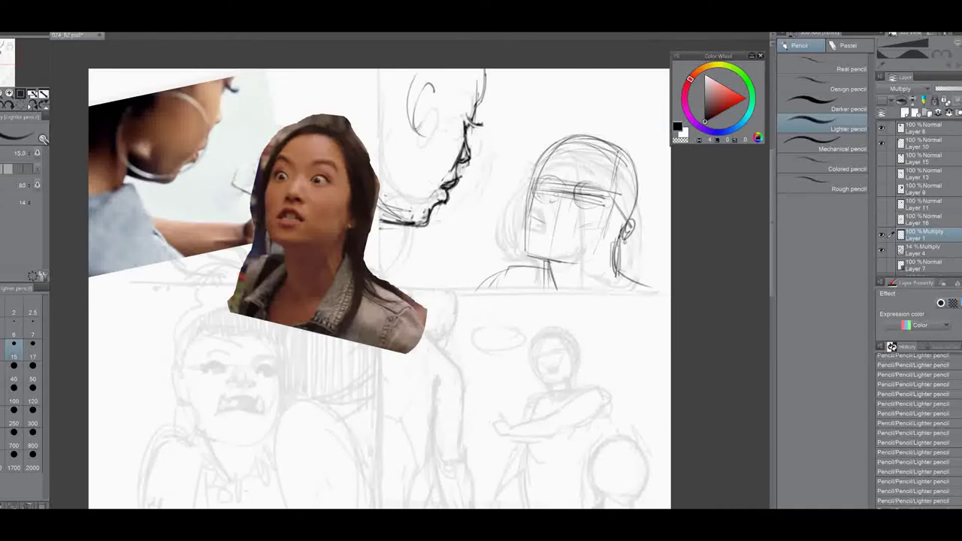
mouse_move(554, 203)
mouse_down()
mouse_move(547, 235)
mouse_move(569, 239)
mouse_move(543, 247)
mouse_up()
drag(551, 248, 583, 246)
drag(530, 215, 579, 265)
drag(552, 266, 613, 247)
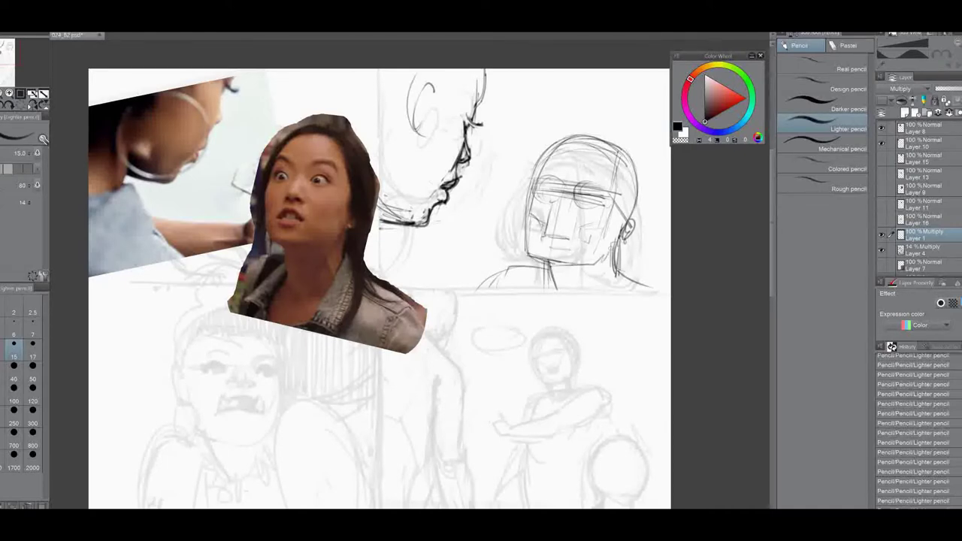
Step: Erase rough lines around the portrait's eyes with the transparent colour and redraw the inner eye and nose bridge
key(c)
mouse_move(577, 190)
mouse_down()
mouse_move(598, 211)
mouse_move(602, 198)
mouse_up()
mouse_move(541, 183)
mouse_down()
mouse_move(558, 193)
mouse_move(550, 215)
mouse_move(580, 241)
mouse_up()
key(c)
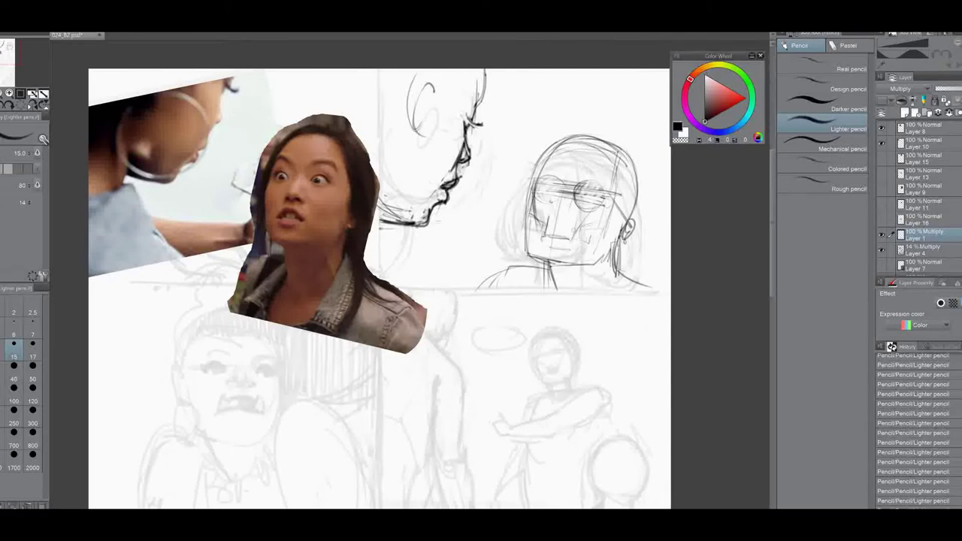
mouse_move(556, 194)
mouse_down()
mouse_move(548, 234)
mouse_move(573, 219)
mouse_up()
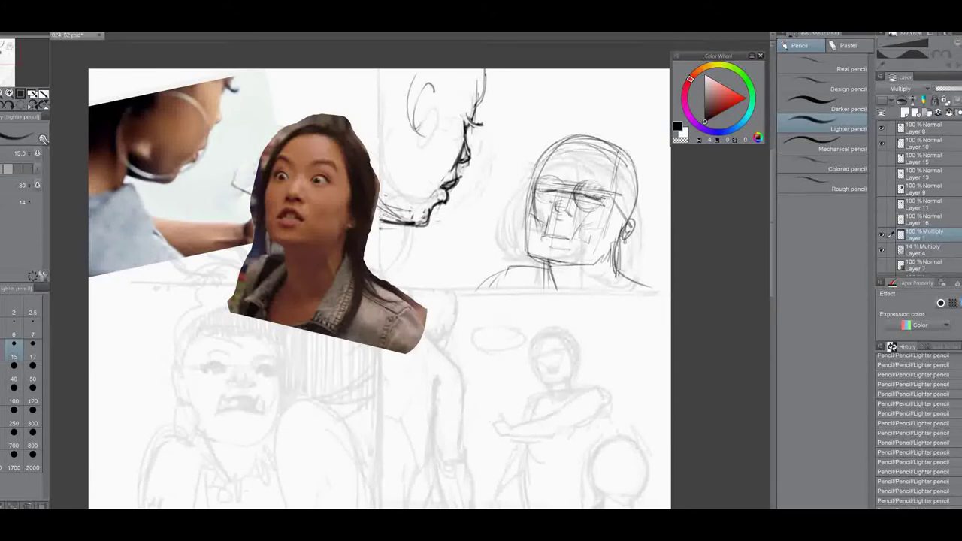
Step: Detail the portrait's eyelids, irises and brows, and place the upper lip below the nose
key(x)
drag(581, 192, 603, 198)
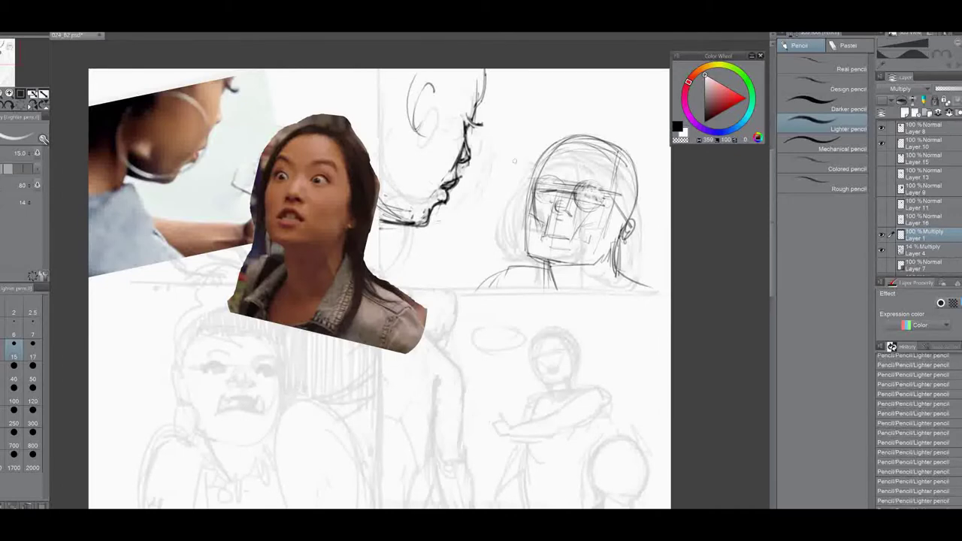
key(x)
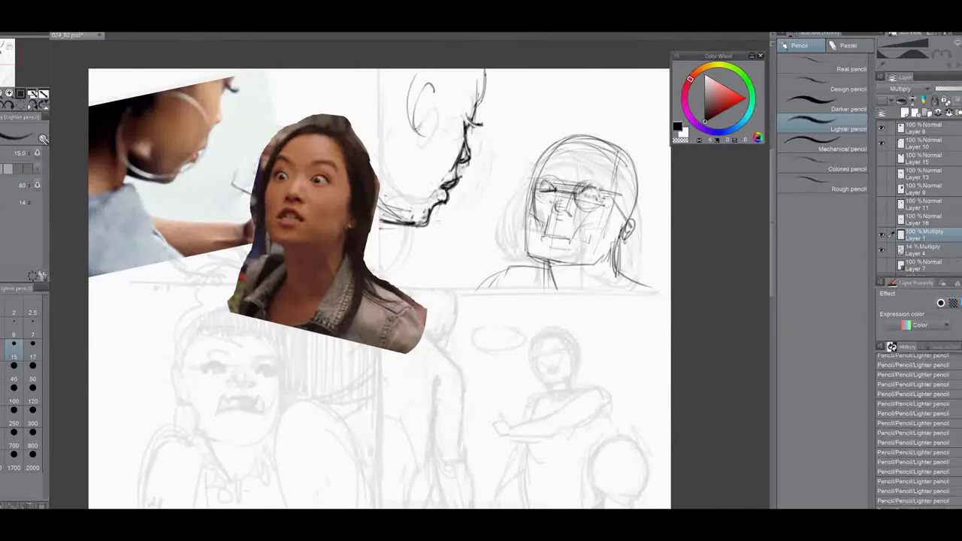
drag(585, 191, 601, 198)
drag(590, 189, 593, 196)
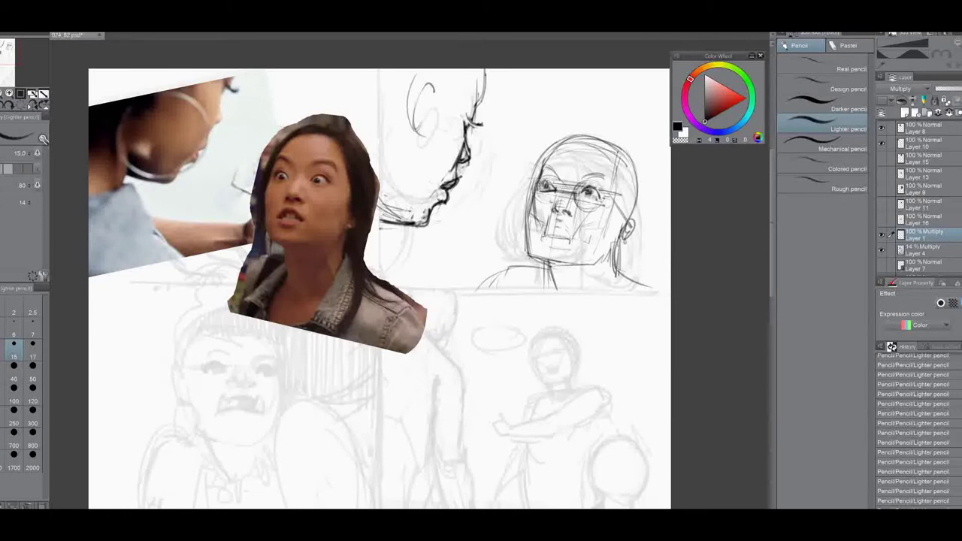
drag(554, 224, 549, 230)
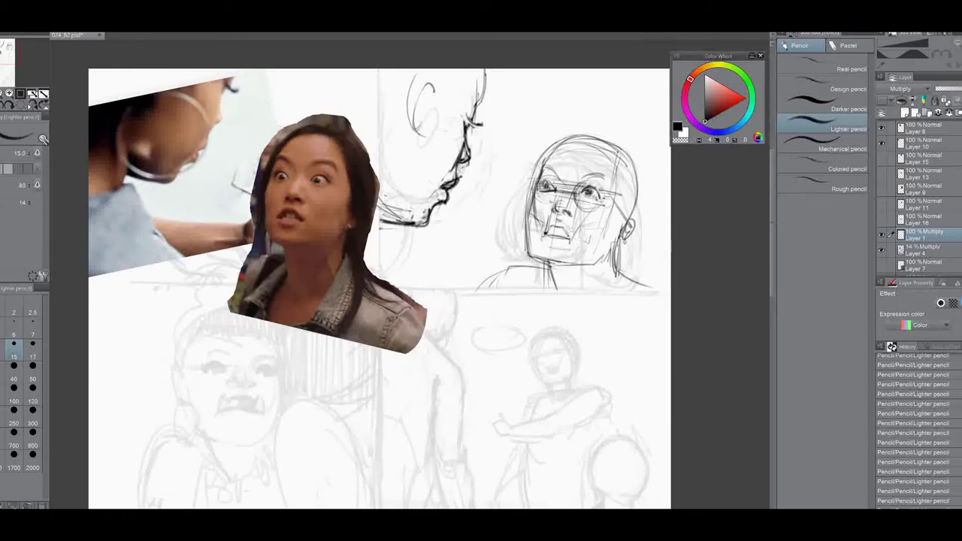
drag(562, 228, 569, 236)
Step: Outline the woman's chin-length hair sweeping around both sides of her head, with strands framing the face
drag(569, 137, 601, 144)
drag(616, 163, 621, 213)
mouse_move(589, 143)
mouse_down()
mouse_move(618, 261)
mouse_move(533, 197)
mouse_up()
mouse_move(546, 156)
mouse_down()
mouse_move(497, 224)
mouse_move(536, 261)
mouse_up()
drag(519, 173, 500, 244)
drag(597, 130, 503, 197)
drag(592, 129, 504, 233)
mouse_move(627, 141)
mouse_down()
mouse_move(656, 200)
mouse_move(615, 263)
mouse_up()
drag(663, 180, 629, 268)
drag(624, 134, 649, 181)
Step: Refine the woman's open mouth and lighten the construction lines at the nose bridge with white
mouse_move(547, 242)
mouse_down()
mouse_move(558, 245)
mouse_move(546, 233)
mouse_up()
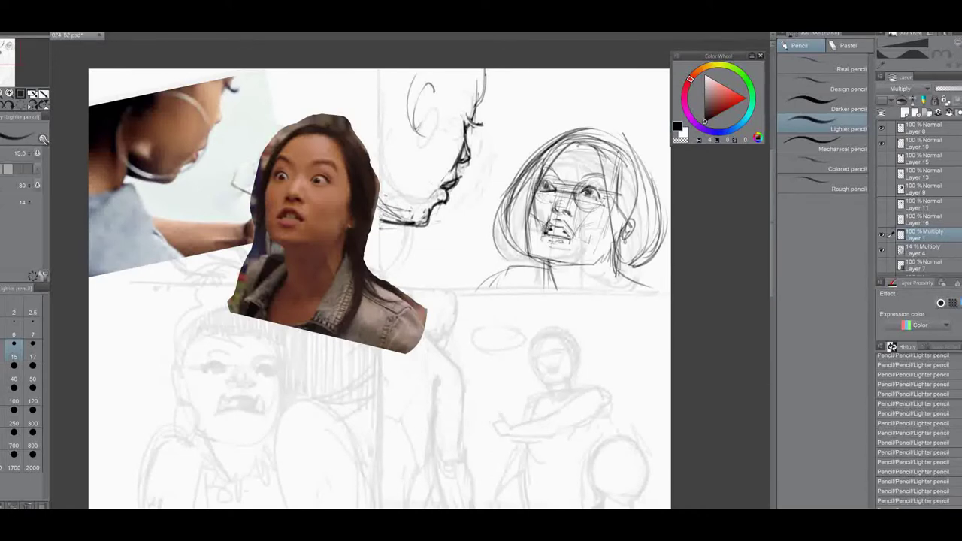
mouse_move(568, 229)
mouse_down()
mouse_move(575, 239)
mouse_move(572, 227)
mouse_up()
drag(567, 226, 571, 234)
key(x)
drag(554, 198, 561, 203)
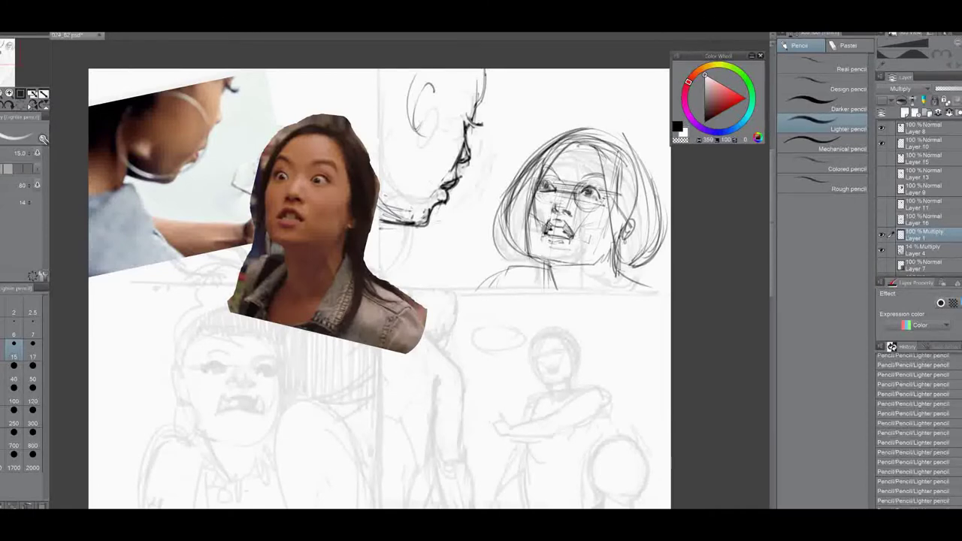
Step: Redraw the woman's cheek and chin contour in black and trim the rough outer jaw lines with white
key(x)
drag(551, 262, 564, 264)
drag(529, 204, 531, 256)
drag(529, 252, 578, 264)
key(x)
drag(533, 260, 608, 254)
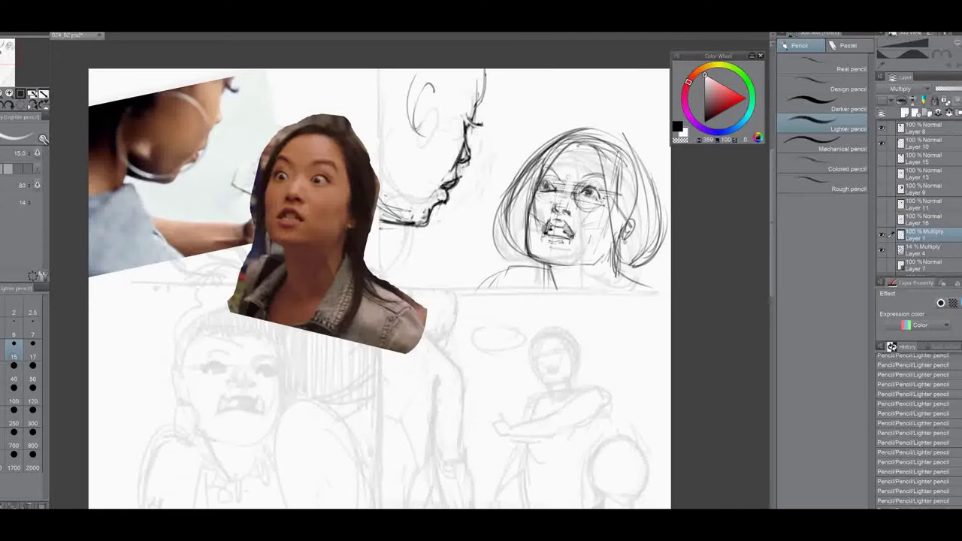
drag(527, 212, 529, 257)
drag(528, 206, 529, 254)
key(x)
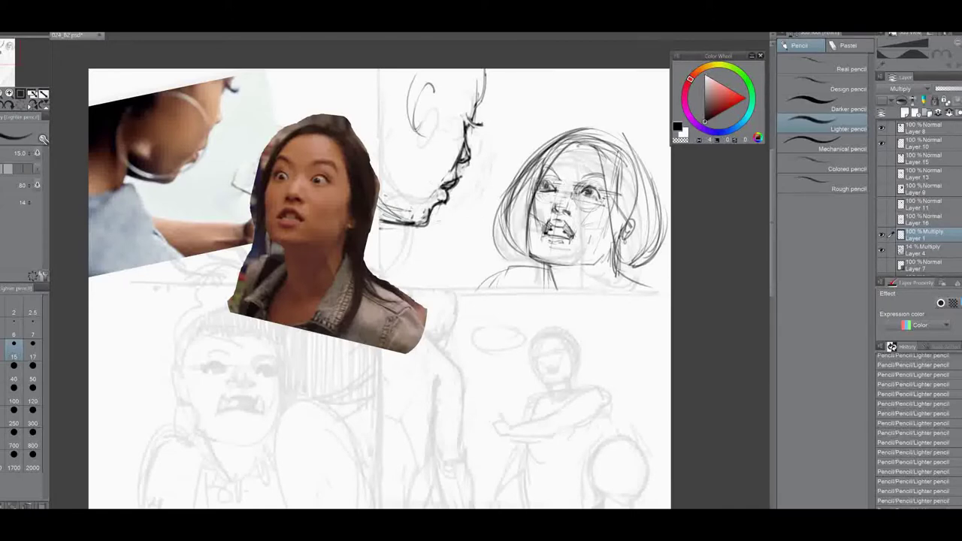
Step: Darken the woman's far eyebrow and upper eyelid, alternating black and white to clean up their shapes
key(x)
key(x)
drag(544, 181, 550, 187)
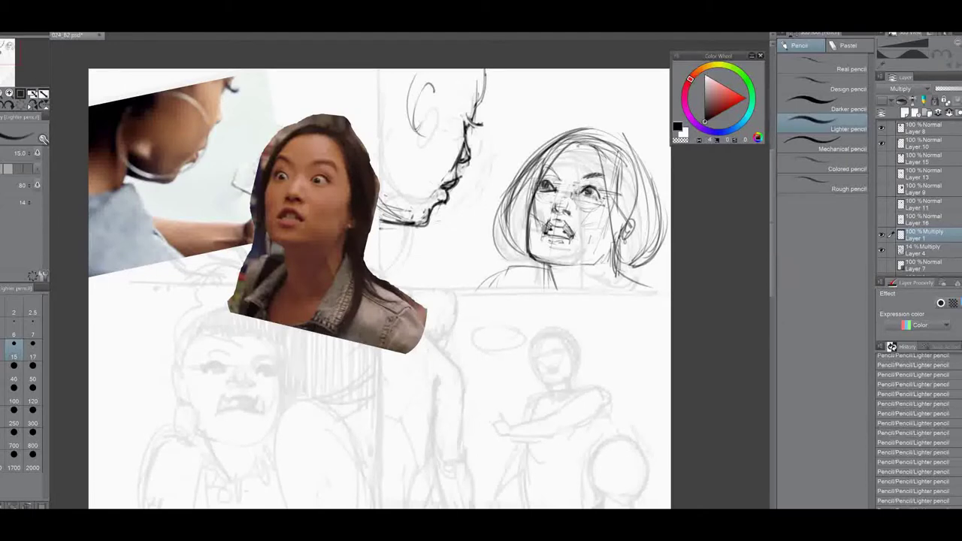
key(x)
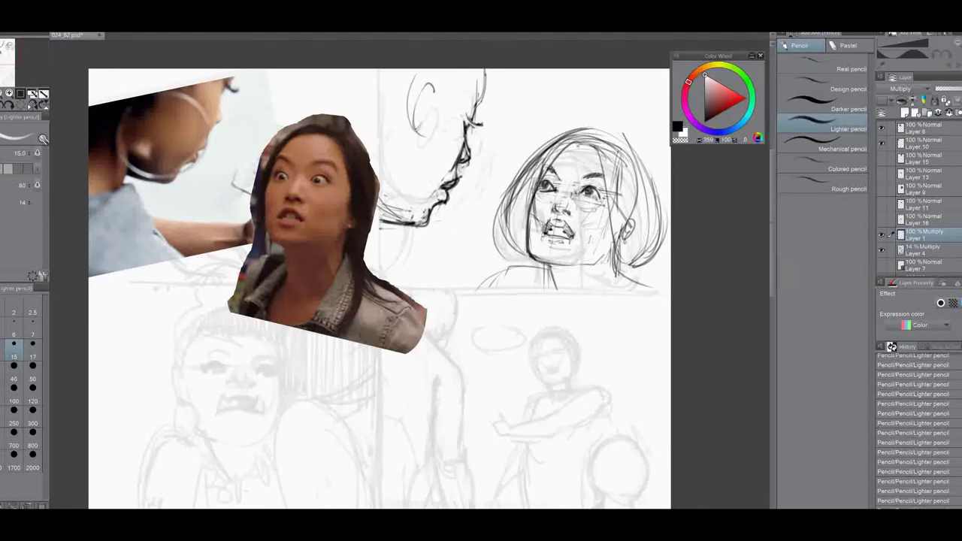
key(x)
drag(541, 182, 550, 191)
key(x)
key(x)
key(x)
key(x)
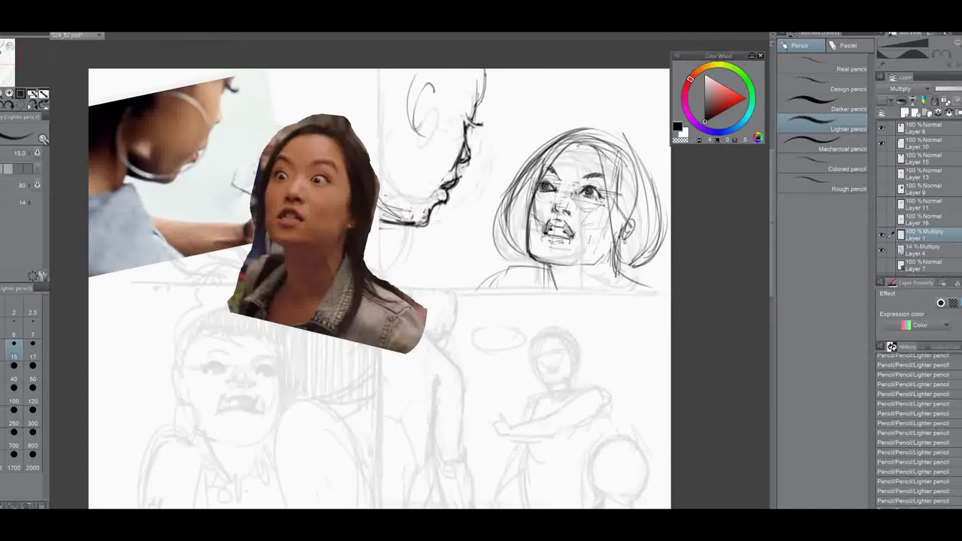
Step: Strengthen the woman's lower jawline and touch up the shading under her lower lip
drag(573, 266, 609, 254)
key(x)
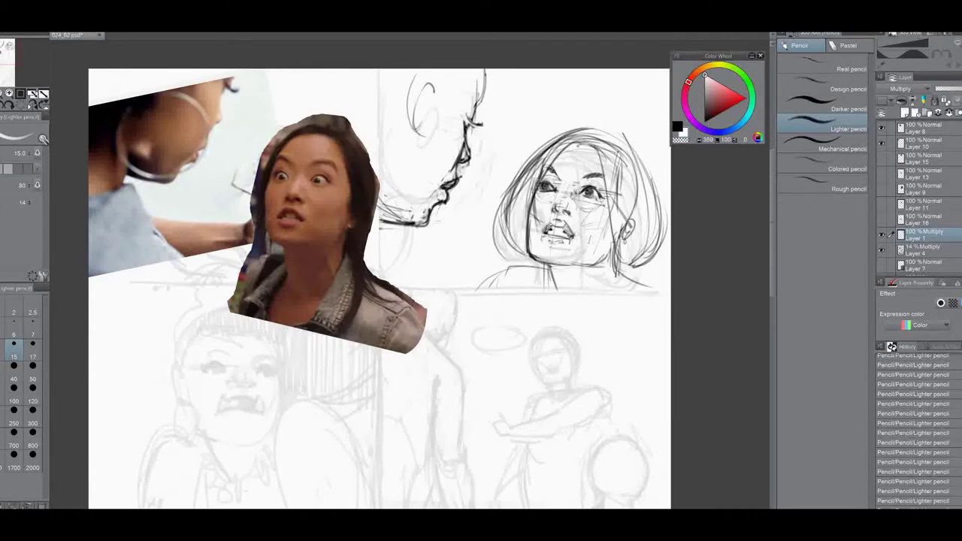
key(x)
drag(564, 237, 567, 238)
key(x)
key(x)
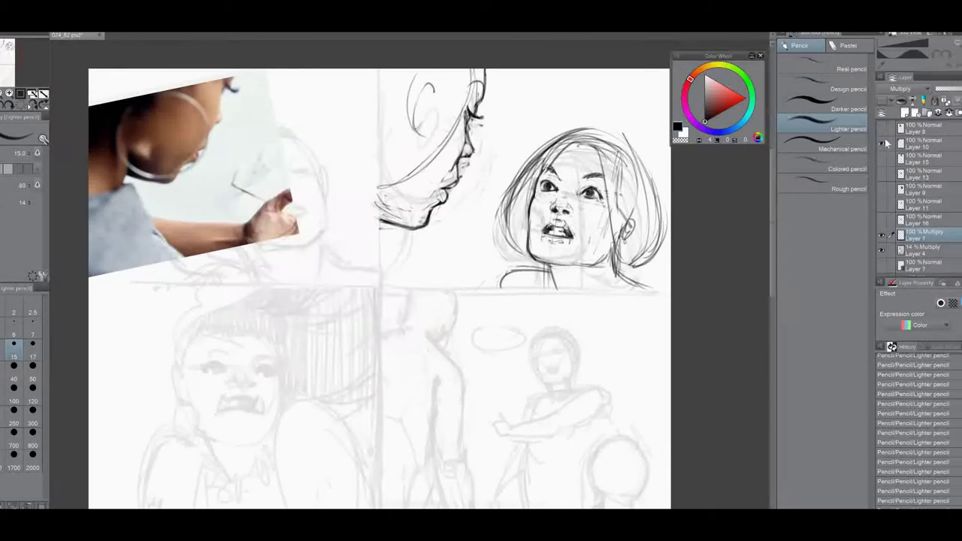
Step: Flip the canvas horizontally with the Layer 15, 13 and 9 references shown, and move the black-and-white photo away from the faint next portrait
click(3, 33)
mouse_move(45, 233)
click(143, 270)
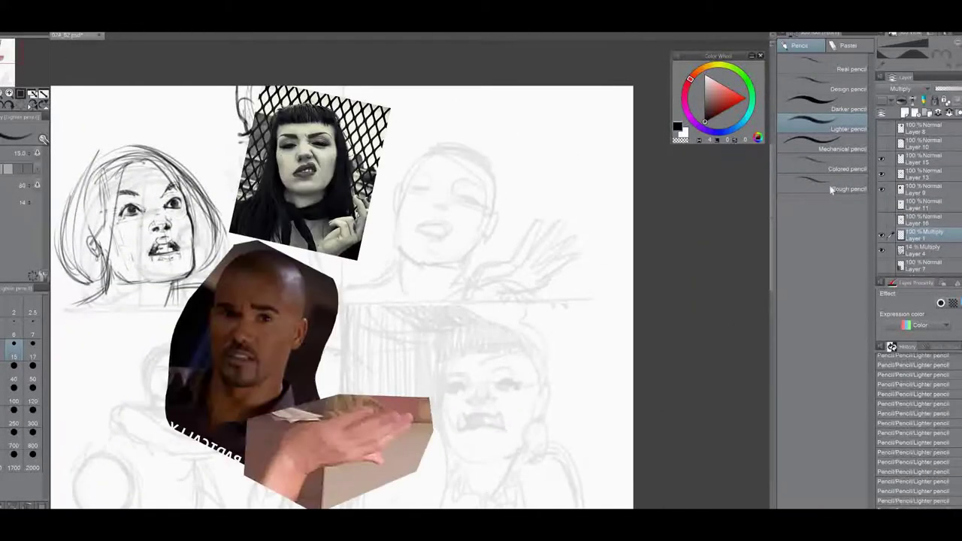
click(893, 160)
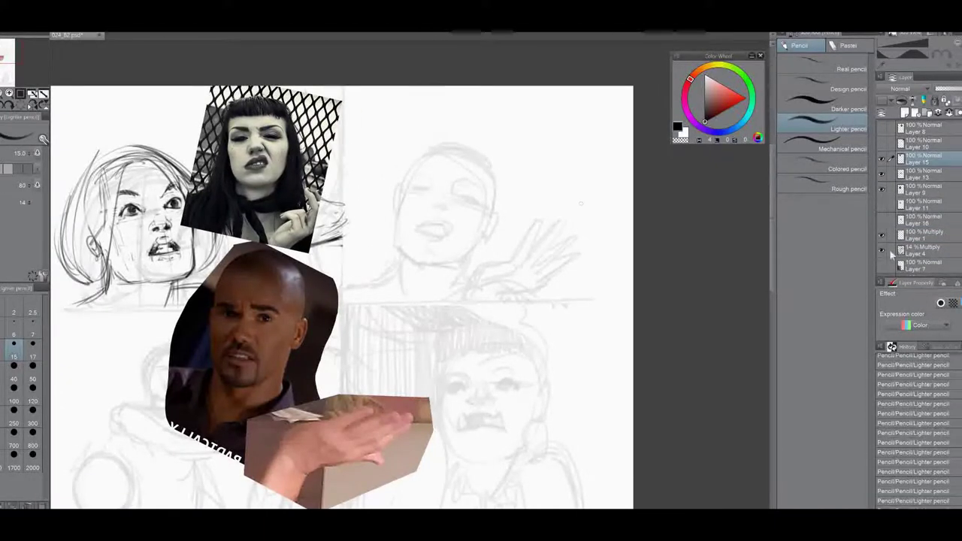
Step: Adjust the faint eye line of the next portrait's underdrawing on Layer 4, and return to Layer 1
scroll(921, 233, down, 2)
click(910, 223)
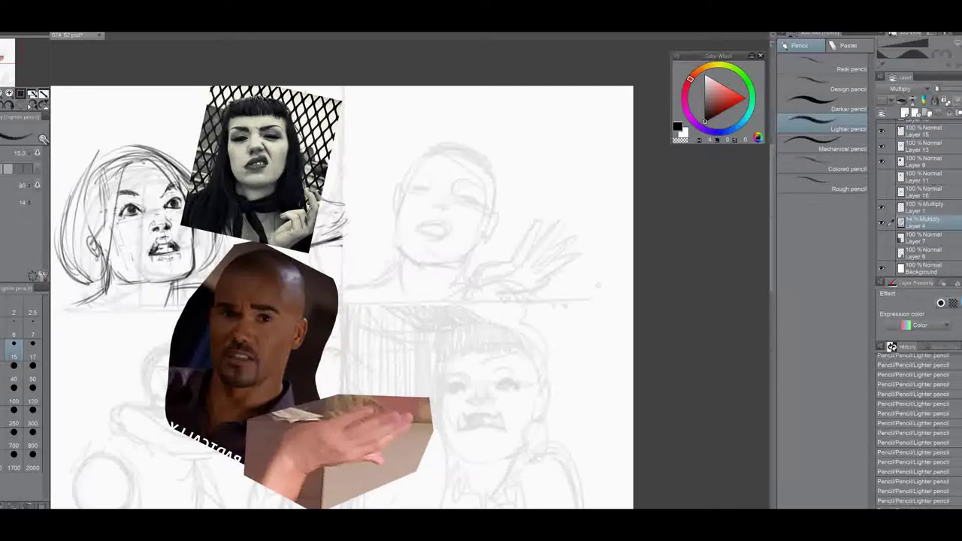
key(c)
drag(481, 196, 515, 205)
key(c)
click(892, 208)
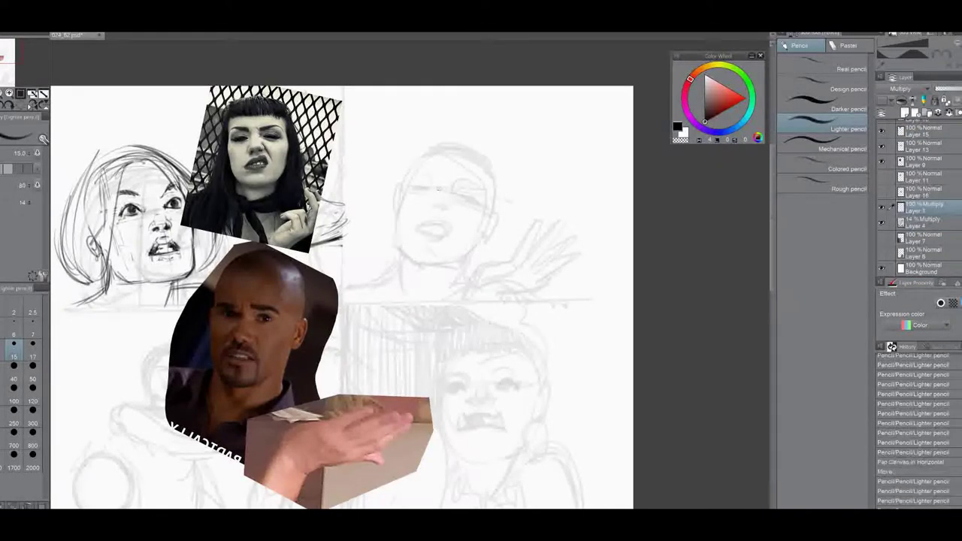
Step: Rotate the black-and-white reference photo on Layer 15 clockwise to match the tilt of the faint head sketch
click(951, 130)
key(ctrl+t)
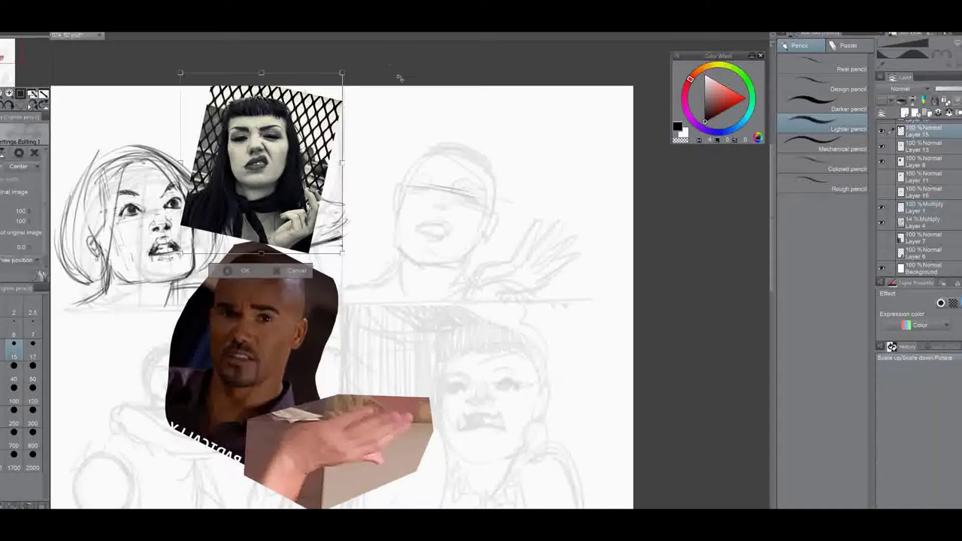
drag(402, 77, 455, 101)
key(Return)
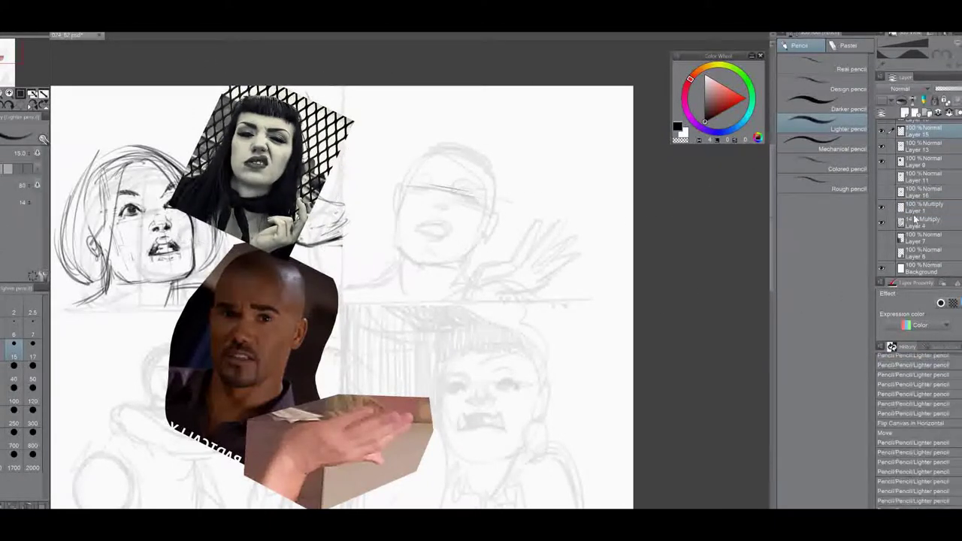
Step: Sketch the second portrait's tilted head on Layer 1 with an eye line, face sides and rounded cranium
click(919, 209)
drag(418, 184, 500, 205)
drag(405, 182, 435, 190)
drag(406, 183, 397, 237)
drag(500, 197, 483, 236)
drag(426, 142, 406, 185)
drag(422, 145, 504, 173)
drag(418, 144, 503, 165)
drag(498, 141, 502, 211)
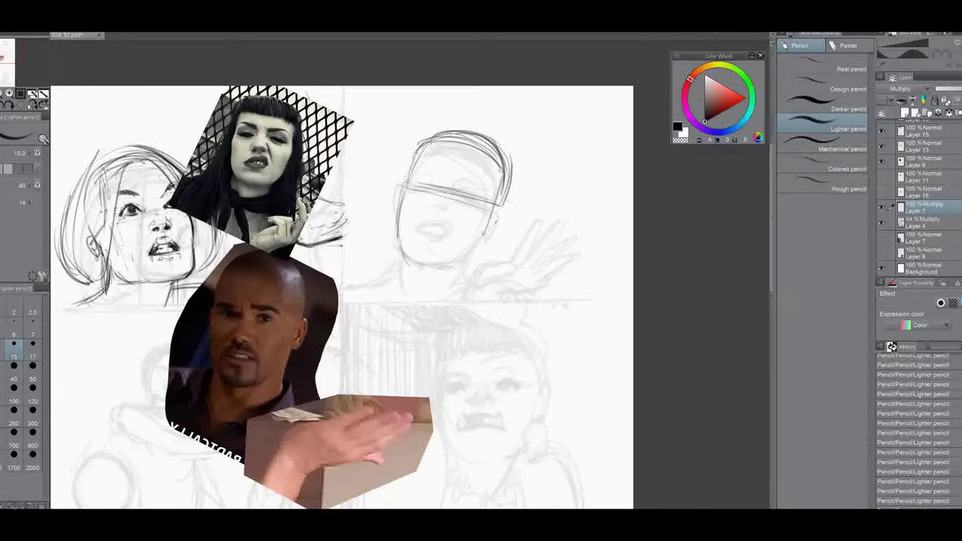
Step: Erase the oversized cranium outline and doubled guide strokes, and redraw the second portrait's tilted eye line
key(e)
drag(418, 141, 454, 131)
mouse_move(439, 132)
mouse_down()
mouse_move(499, 149)
mouse_move(509, 200)
mouse_up()
mouse_move(505, 152)
mouse_down()
mouse_move(505, 180)
mouse_move(421, 188)
mouse_up()
drag(421, 188, 493, 203)
key(p)
drag(407, 188, 498, 206)
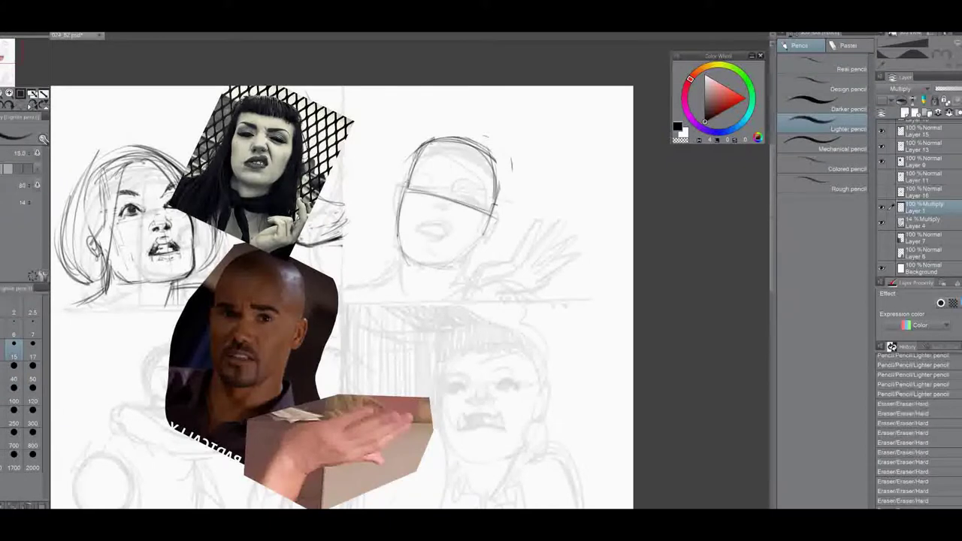
Step: Draw the second portrait's vertical centre line and jaw, and outline the ears
mouse_move(449, 167)
mouse_down()
mouse_move(424, 270)
mouse_move(478, 255)
mouse_up()
drag(490, 224, 463, 260)
drag(440, 199, 424, 269)
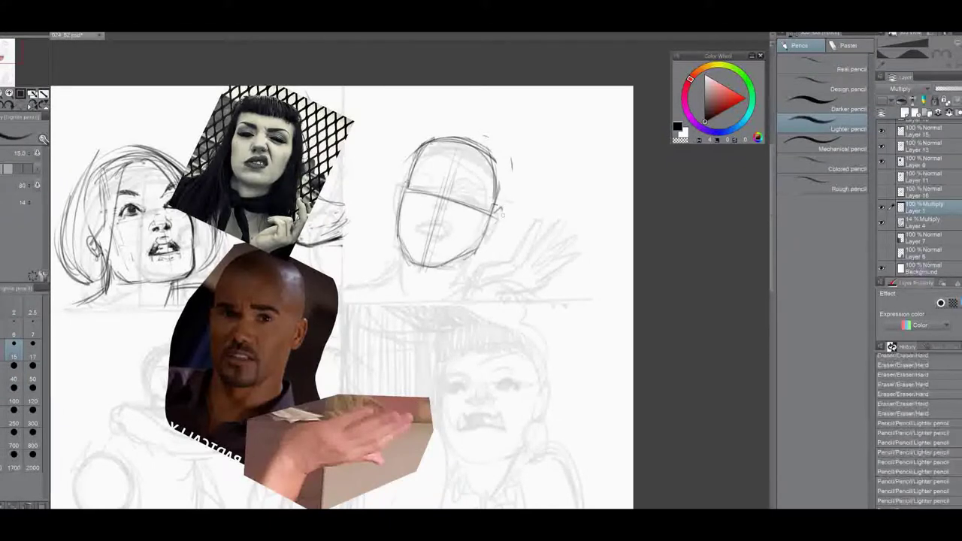
drag(493, 208, 499, 225)
drag(499, 182, 486, 236)
drag(400, 189, 396, 206)
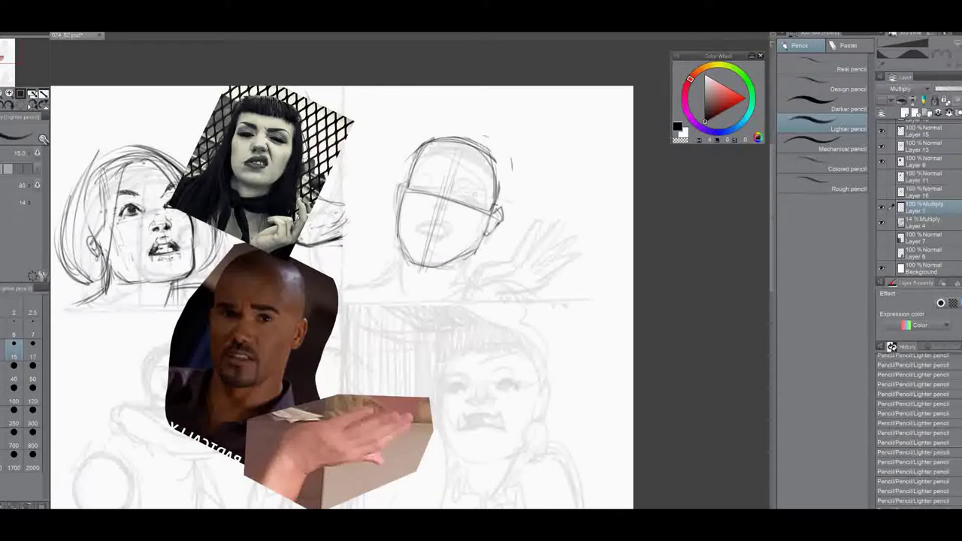
Step: Block in the second portrait's brow, eyes, nose and mouth, and firm up the ear outlines
mouse_move(489, 194)
mouse_down()
mouse_move(485, 209)
mouse_move(483, 191)
mouse_up()
mouse_move(411, 187)
mouse_down()
mouse_move(428, 171)
mouse_move(433, 177)
mouse_move(417, 239)
mouse_move(449, 230)
mouse_move(409, 218)
mouse_move(468, 255)
mouse_up()
drag(401, 200, 397, 227)
drag(498, 206, 490, 231)
drag(504, 217, 492, 232)
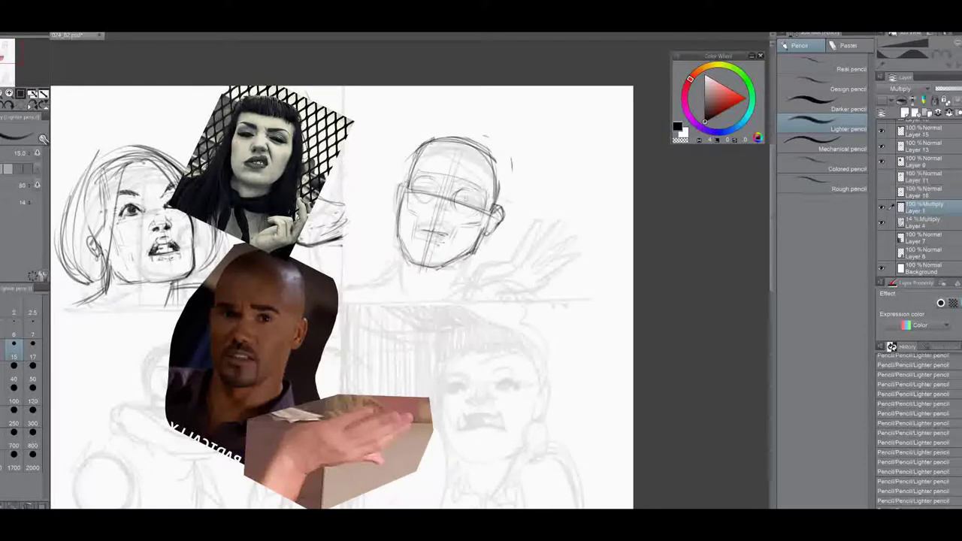
Step: Draw the second portrait's eyes and erase the excess eye-line strokes with the transparent colour
drag(455, 200, 476, 207)
key(c)
drag(477, 208, 440, 198)
mouse_move(427, 195)
mouse_down()
mouse_move(448, 210)
mouse_move(476, 206)
mouse_move(434, 192)
mouse_move(477, 210)
mouse_up()
key(c)
key(x)
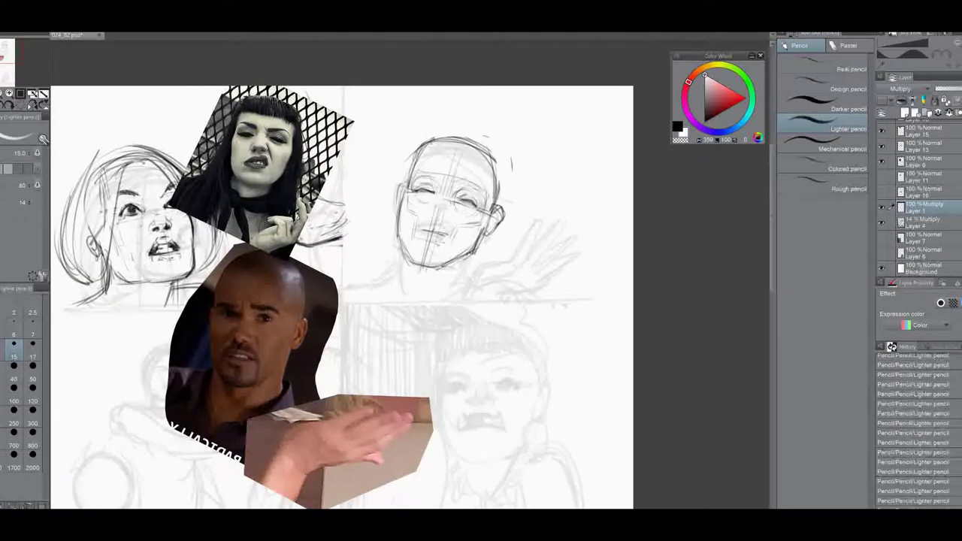
Step: Define the second portrait's eyes, nose and mouth, rework the near cheek and chin, and undo the last stroke
key(x)
drag(414, 192, 452, 201)
mouse_move(444, 202)
mouse_down()
mouse_move(460, 214)
mouse_move(456, 239)
mouse_move(443, 223)
mouse_move(442, 267)
mouse_up()
drag(402, 231, 445, 267)
drag(399, 202, 416, 262)
key(ctrl+z)
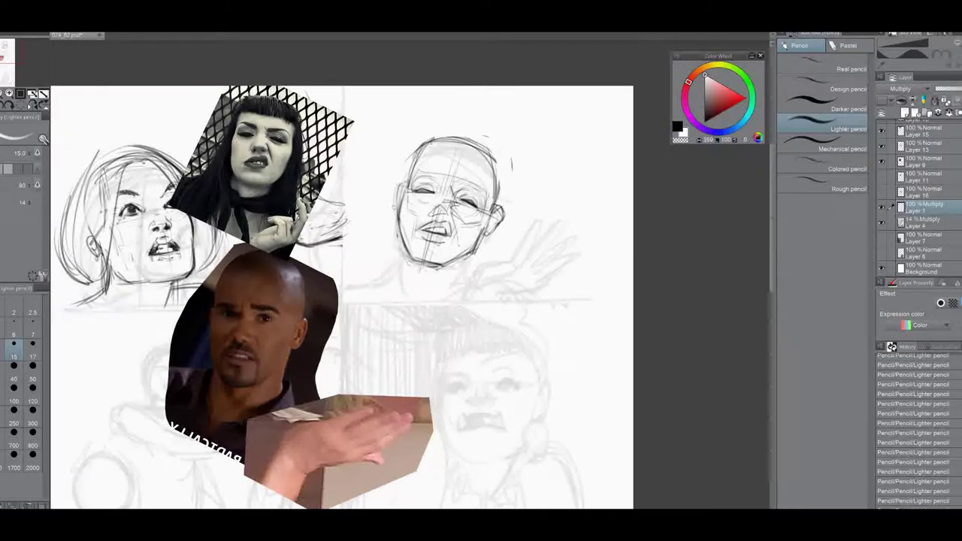
Step: Refine the second portrait's jaw contour from the cheek to the chin and below the ear
drag(489, 216, 448, 263)
key(x)
key(x)
drag(397, 221, 414, 261)
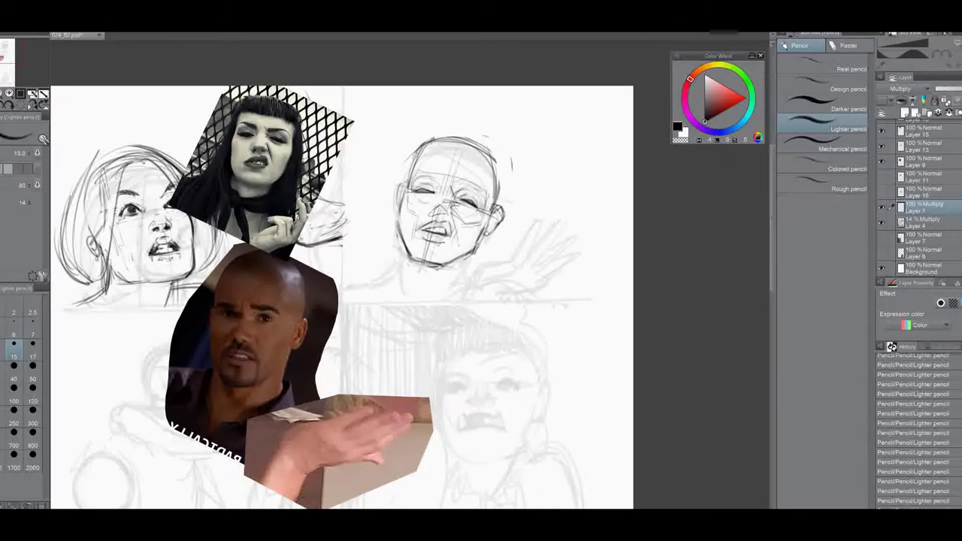
drag(400, 200, 397, 237)
drag(481, 235, 474, 243)
Step: Lighten the lines between the nose and mouth with white, and draw the frowning eyebrow in black
key(x)
drag(427, 225, 446, 218)
key(x)
drag(458, 182, 479, 188)
drag(464, 186, 488, 189)
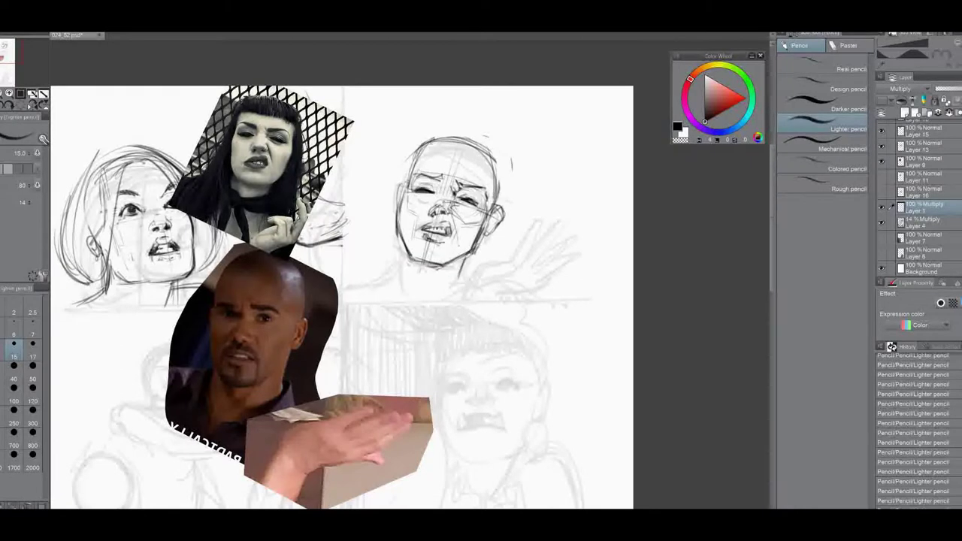
Step: Draw the second figure's neck and shoulder line with the garment edges at the shoulder
mouse_move(402, 236)
mouse_down()
mouse_move(397, 279)
mouse_move(351, 287)
mouse_up()
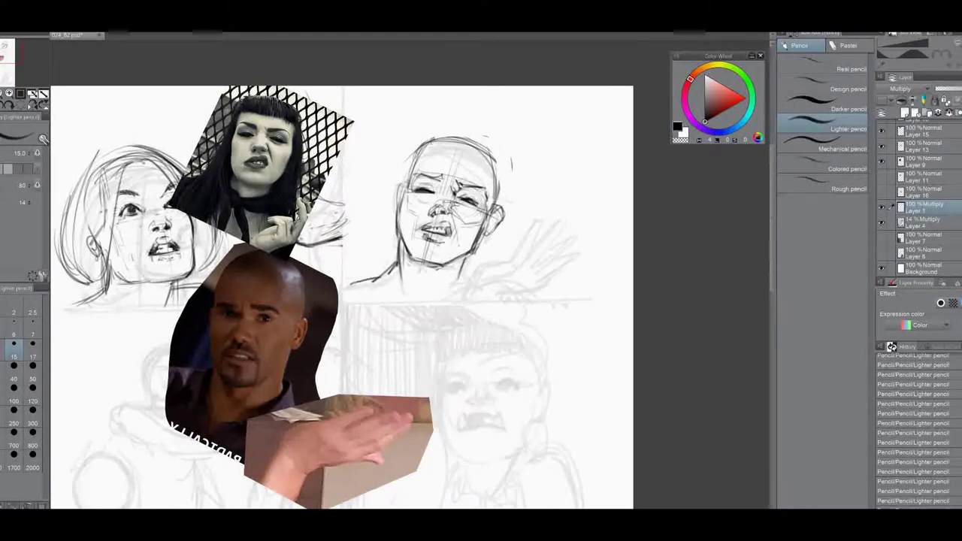
drag(394, 261, 362, 269)
drag(389, 272, 388, 300)
drag(355, 270, 352, 302)
Step: Draw the second figure's raised hand beside the shoulder, outlining the forearm, palm, thumb and fingers over the underdrawing
mouse_move(475, 267)
mouse_down()
mouse_move(466, 297)
mouse_move(520, 258)
mouse_up()
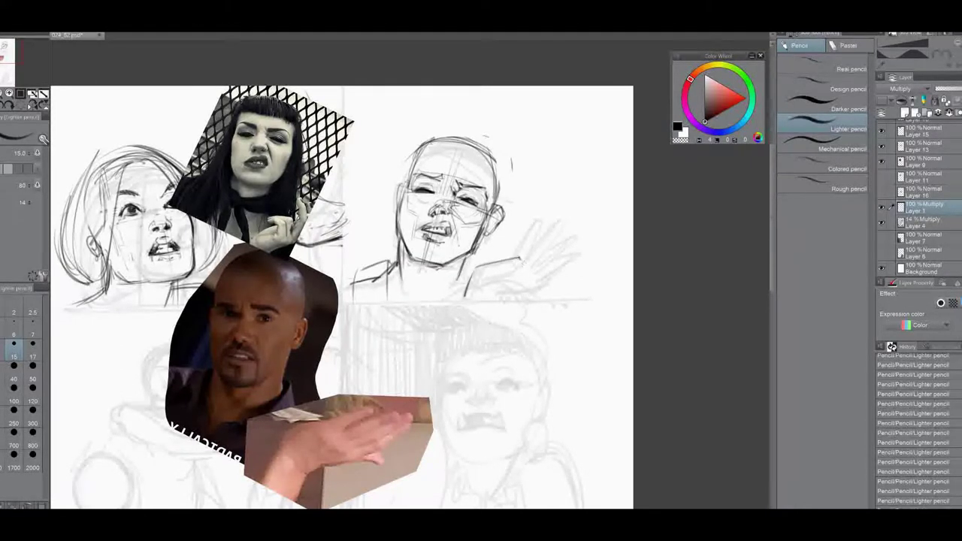
drag(500, 297, 549, 287)
drag(522, 252, 540, 221)
mouse_move(543, 225)
mouse_down()
mouse_move(528, 262)
mouse_move(564, 219)
mouse_move(555, 239)
mouse_up()
drag(548, 254, 538, 263)
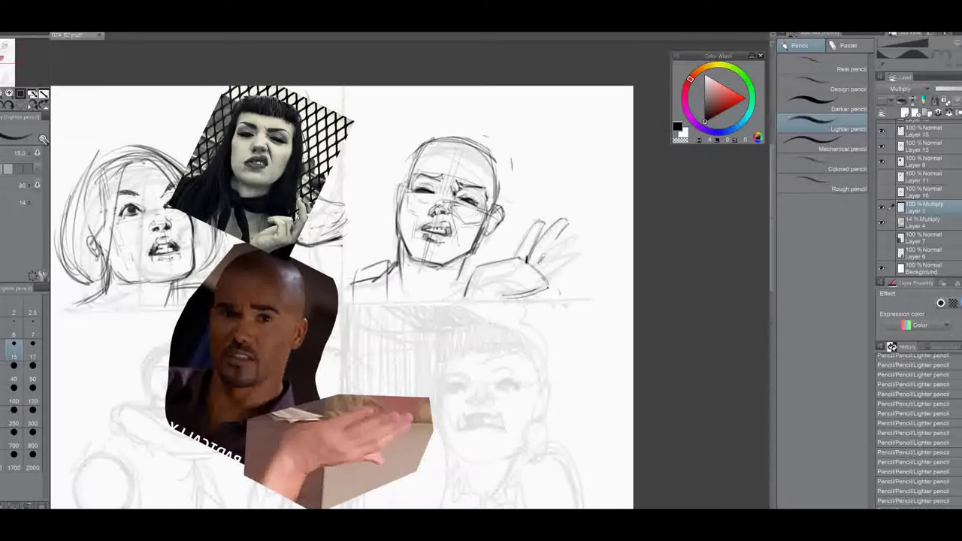
mouse_move(570, 220)
mouse_down()
mouse_move(581, 225)
mouse_move(553, 265)
mouse_move(557, 282)
mouse_move(570, 281)
mouse_up()
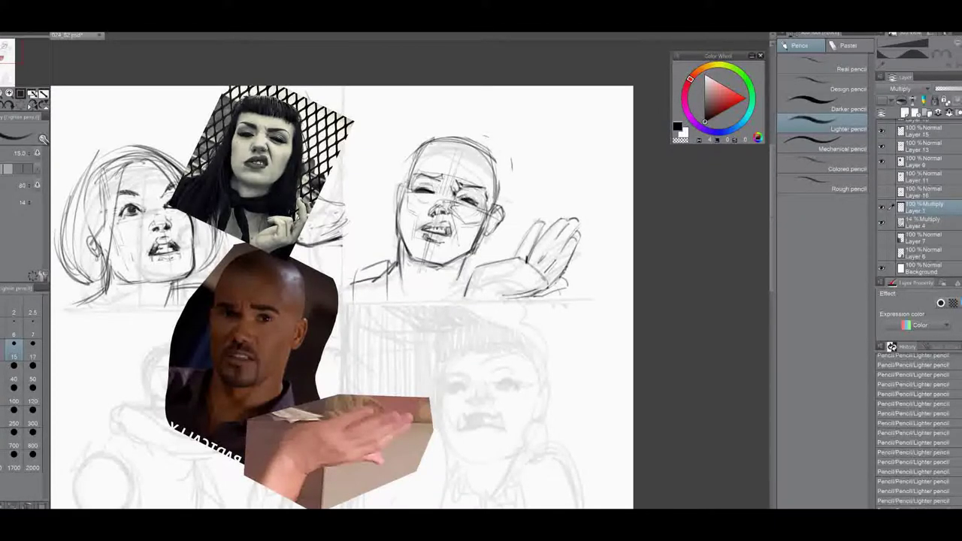
Step: Darken the second portrait's eyes and cheek contour, and strengthen the neck, forearm and thumb lines
drag(413, 189, 479, 203)
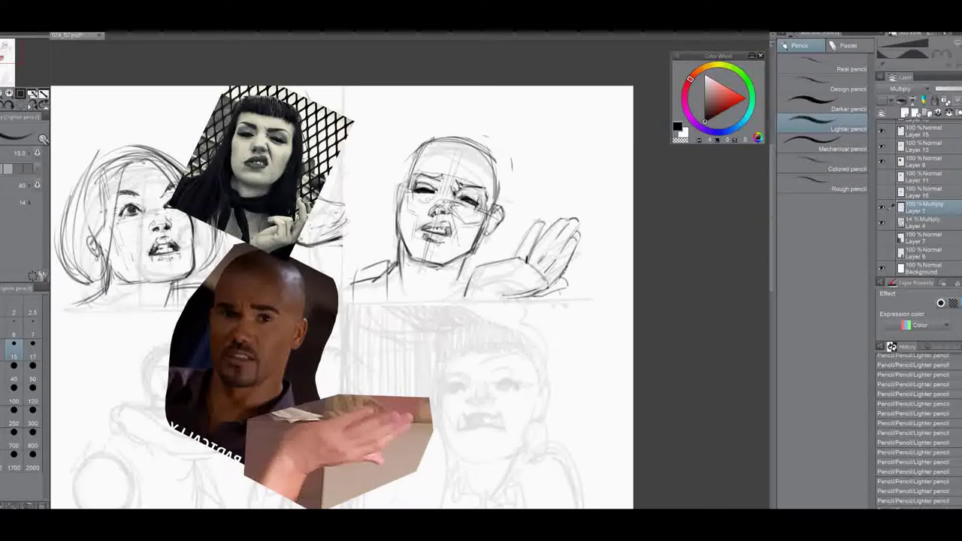
drag(406, 194, 400, 259)
key(c)
key(c)
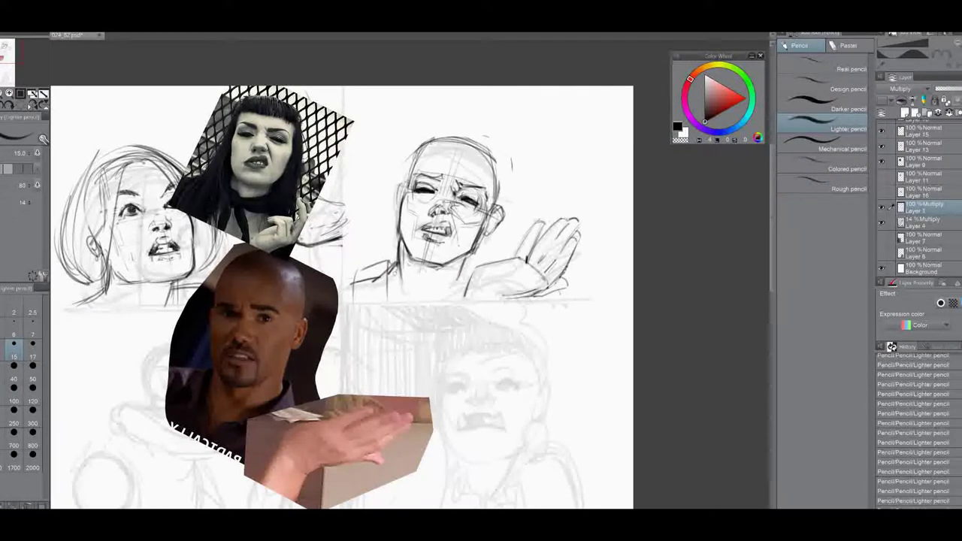
drag(483, 232, 474, 260)
mouse_move(477, 250)
mouse_down()
mouse_move(472, 278)
mouse_move(515, 260)
mouse_move(543, 220)
mouse_move(528, 257)
mouse_up()
drag(555, 222, 537, 243)
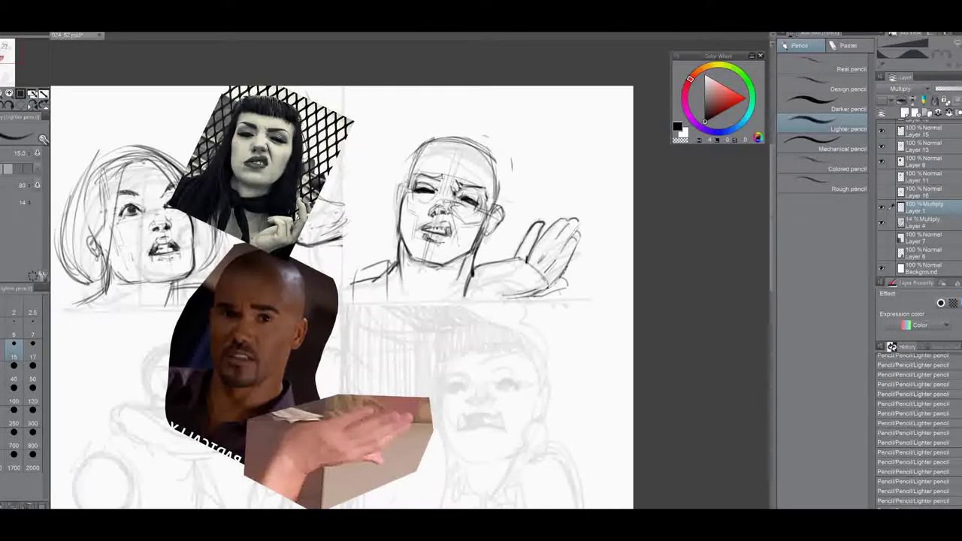
Step: Strengthen the second portrait's head contour and add hatched hair at the crown and behind the neck
drag(411, 175, 406, 193)
mouse_move(436, 147)
mouse_down()
mouse_move(465, 135)
mouse_move(474, 141)
mouse_move(408, 185)
mouse_up()
drag(411, 176, 404, 196)
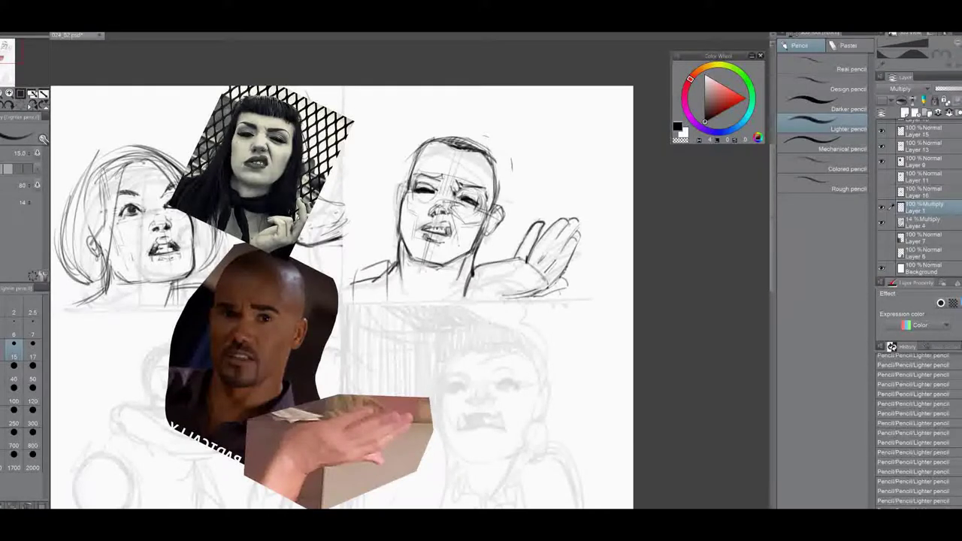
drag(420, 153, 406, 185)
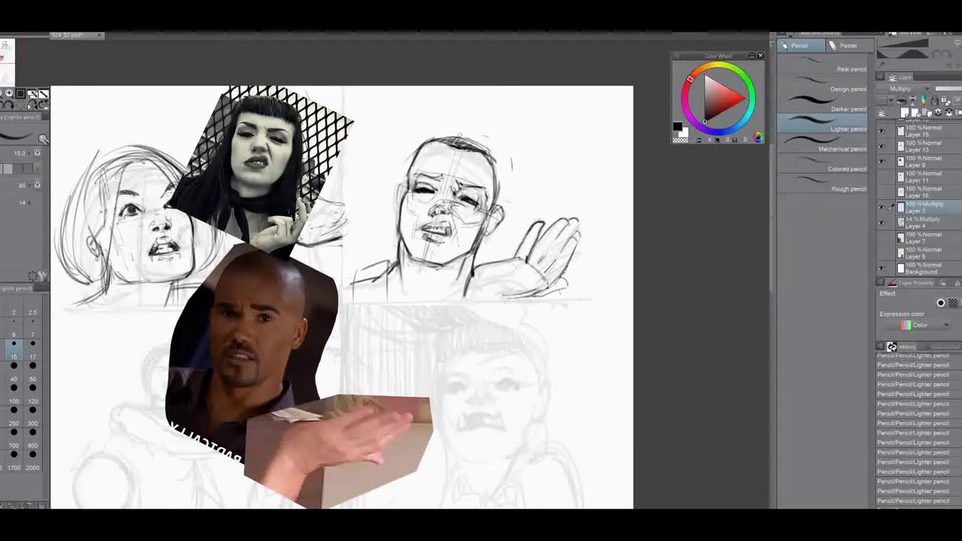
mouse_move(461, 143)
mouse_down()
mouse_move(481, 129)
mouse_move(484, 147)
mouse_up()
mouse_move(494, 233)
mouse_down()
mouse_move(500, 258)
mouse_move(479, 255)
mouse_up()
drag(500, 245, 484, 264)
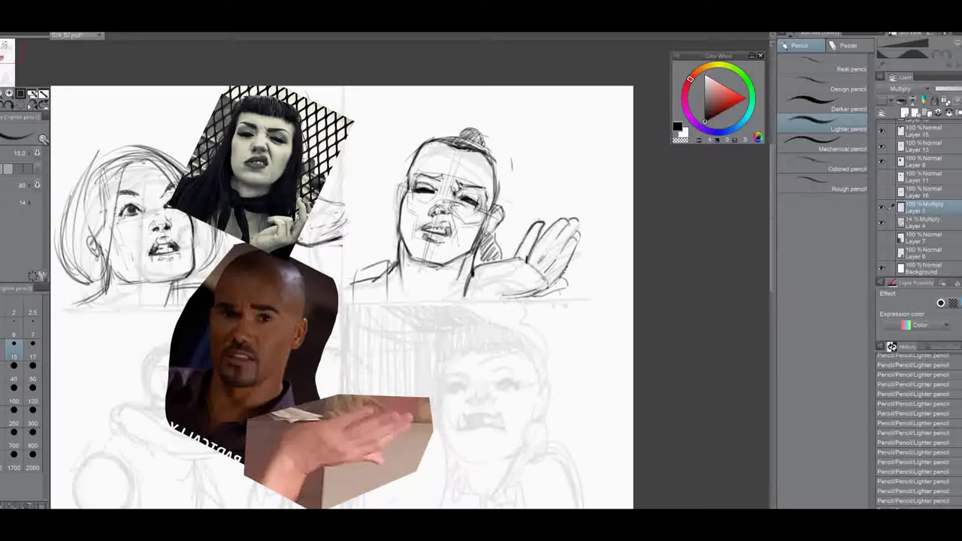
drag(403, 180, 398, 204)
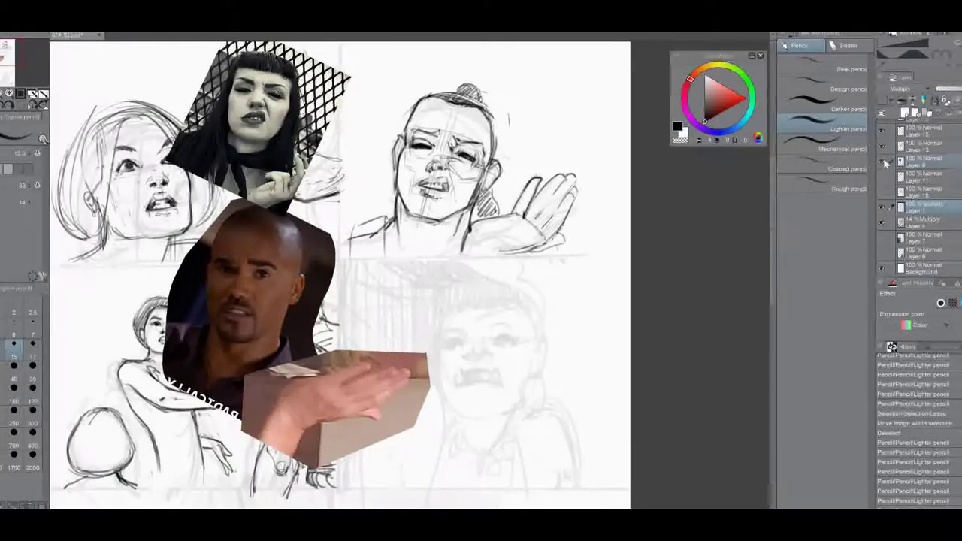
Step: Show the long-haired woman's reference photo on Layer 16, move it over the lower-left panel, and return to Layer 1
click(883, 193)
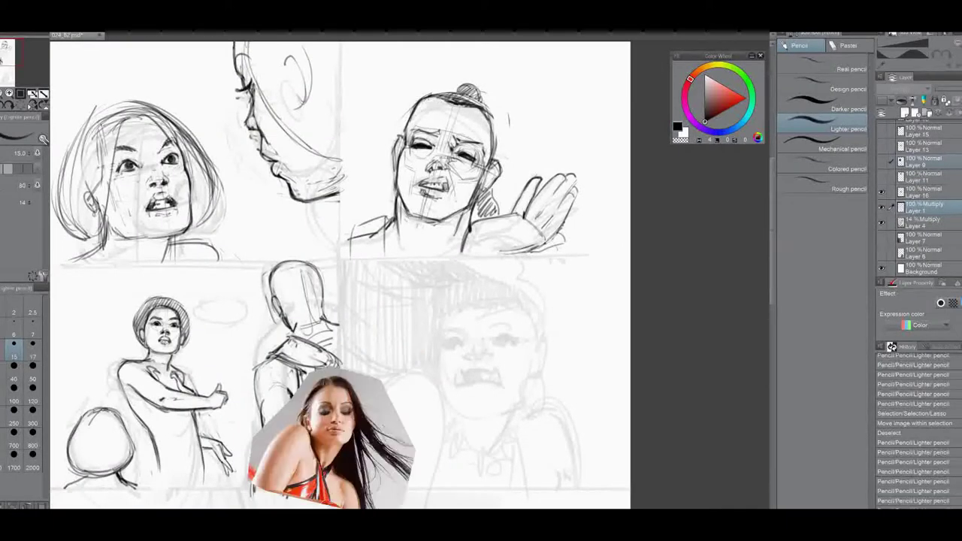
click(923, 192)
drag(380, 448, 285, 326)
click(923, 207)
drag(453, 139, 449, 86)
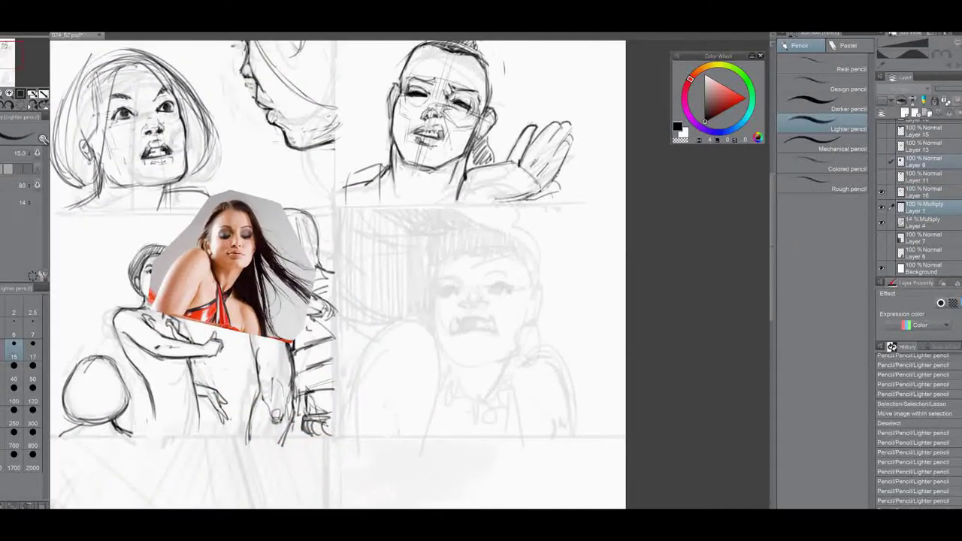
click(925, 207)
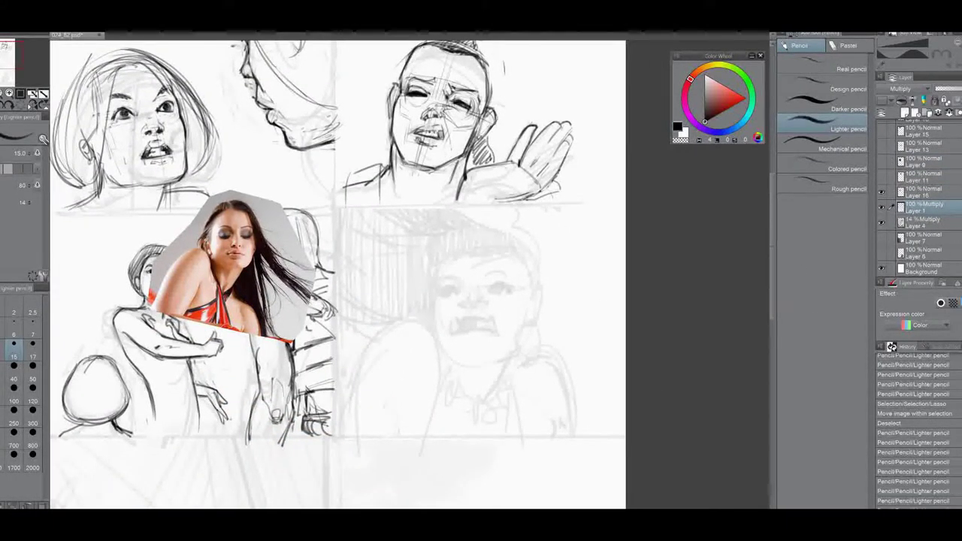
Step: Lower the opacity of the Layer 4 underdrawing to 5% and make Layer 1 active again
click(944, 225)
click(940, 89)
click(927, 211)
Step: Rough in the third figure's head, neck and hair outline in the lower-right panel
mouse_move(456, 268)
mouse_down()
mouse_move(517, 250)
mouse_move(534, 300)
mouse_up()
drag(447, 280, 463, 369)
mouse_move(455, 361)
mouse_down()
mouse_move(496, 394)
mouse_move(508, 392)
mouse_up()
drag(496, 374, 552, 385)
mouse_move(575, 432)
mouse_down()
mouse_move(536, 271)
mouse_move(489, 342)
mouse_up()
drag(455, 226, 459, 309)
drag(496, 391, 564, 387)
drag(450, 278, 456, 347)
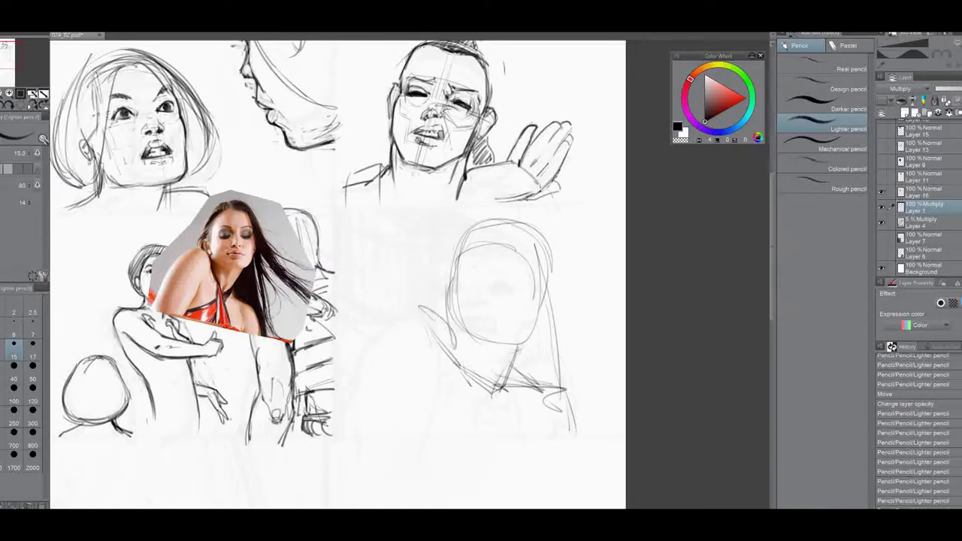
Step: Sketch the third figure's neckline, raised near shoulder, upper arm and far shoulder
drag(433, 312, 481, 394)
drag(455, 338, 485, 395)
drag(366, 347, 429, 308)
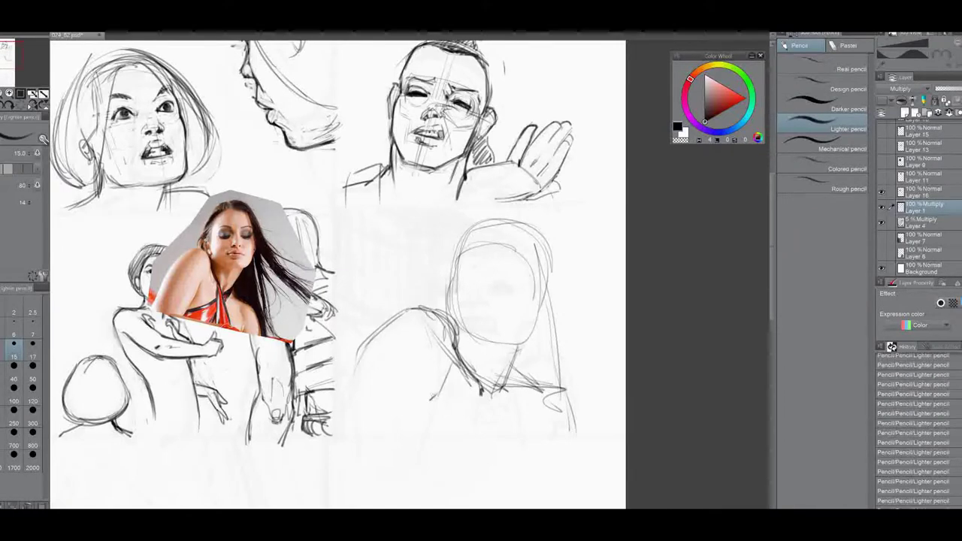
drag(431, 409, 413, 448)
drag(529, 386, 589, 435)
Step: Add the third head's chin line, cheek contour, horizontal eye guides and vertical centre line
drag(463, 330, 537, 332)
drag(553, 259, 532, 338)
drag(440, 274, 558, 270)
drag(458, 262, 562, 264)
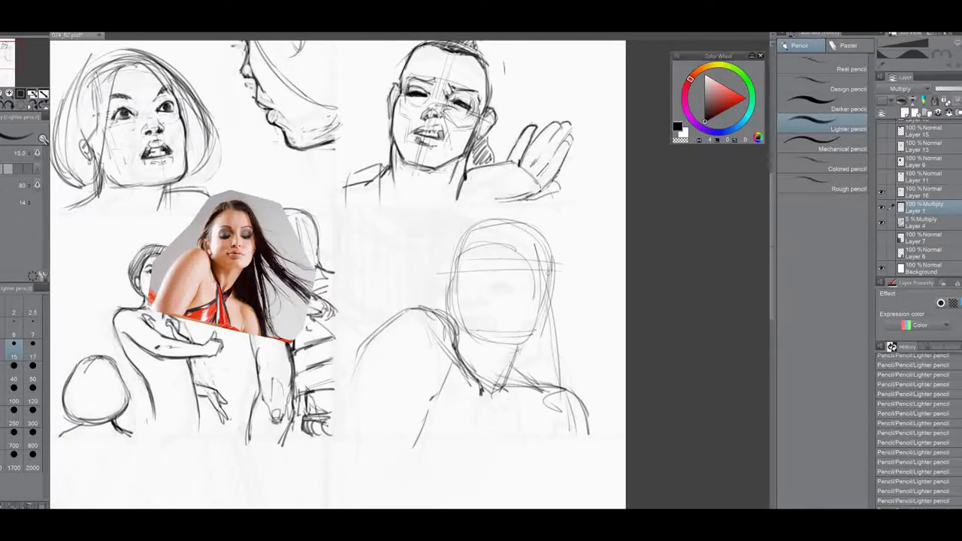
drag(503, 229, 508, 348)
Step: Lasso the third figure's sketch, scale it down slightly, deselect, and return to the pencil
key(m)
mouse_move(575, 215)
mouse_down()
mouse_move(611, 448)
mouse_move(460, 212)
mouse_up()
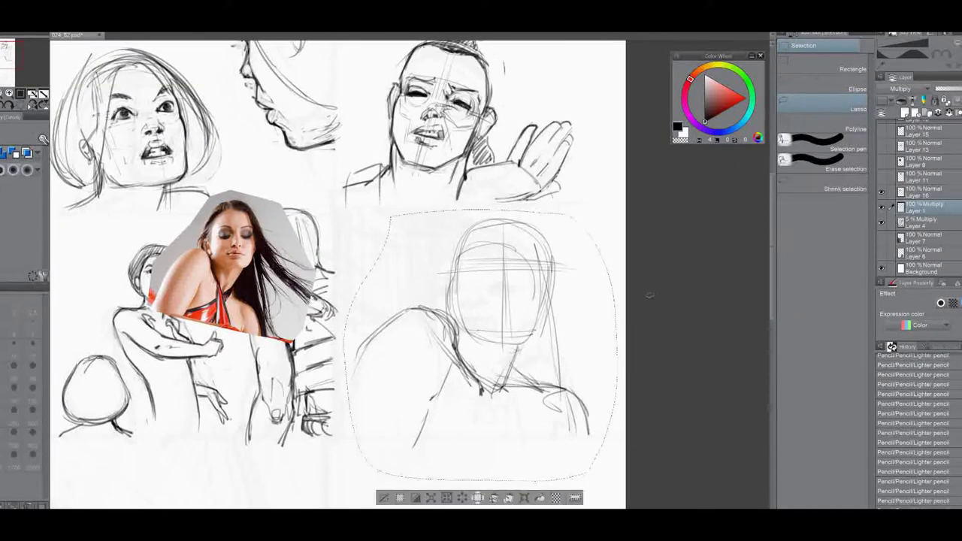
key(ctrl+t)
drag(617, 210, 606, 220)
key(Return)
key(ctrl+d)
key(p)
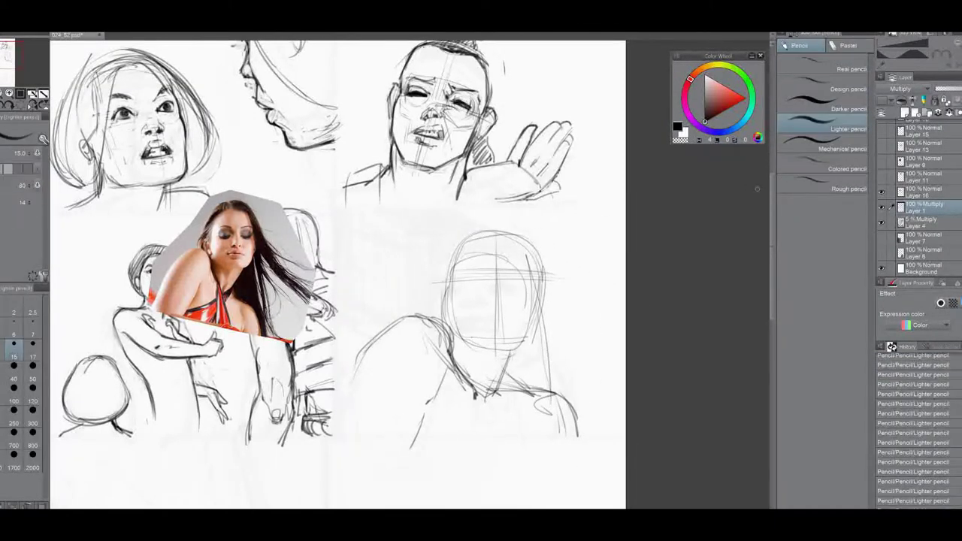
Step: Rework the third figure's skull contour, neck edge, raised shoulder and chin with firmer lines
mouse_move(457, 236)
mouse_down()
mouse_move(531, 234)
mouse_move(532, 343)
mouse_up()
drag(521, 344, 499, 389)
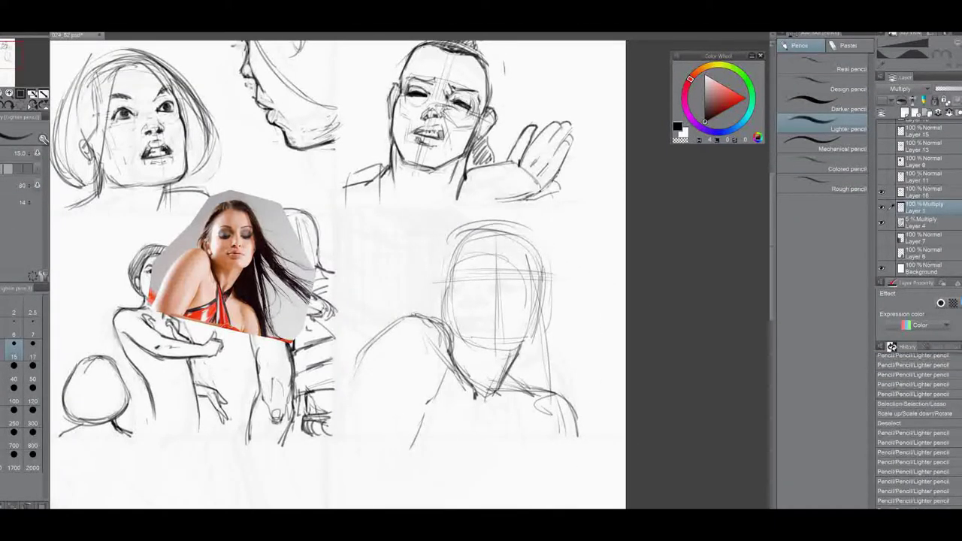
drag(388, 325, 453, 343)
mouse_move(363, 352)
mouse_down()
mouse_move(426, 311)
mouse_move(454, 335)
mouse_up()
drag(474, 346, 496, 351)
Step: Place the third portrait's mouth and eyes on the guides and compare by toggling the drawing layer's visibility
drag(548, 292, 488, 344)
mouse_move(543, 273)
mouse_down()
mouse_move(547, 308)
mouse_move(479, 310)
mouse_up()
drag(496, 296, 480, 306)
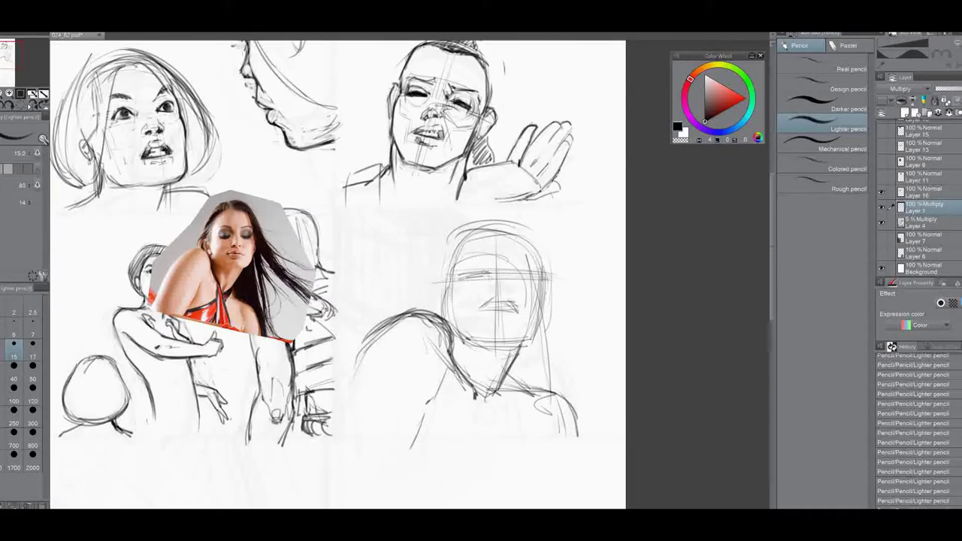
drag(511, 271, 538, 276)
mouse_move(461, 273)
mouse_down()
mouse_move(491, 271)
mouse_move(460, 305)
mouse_up()
click(882, 208)
click(882, 207)
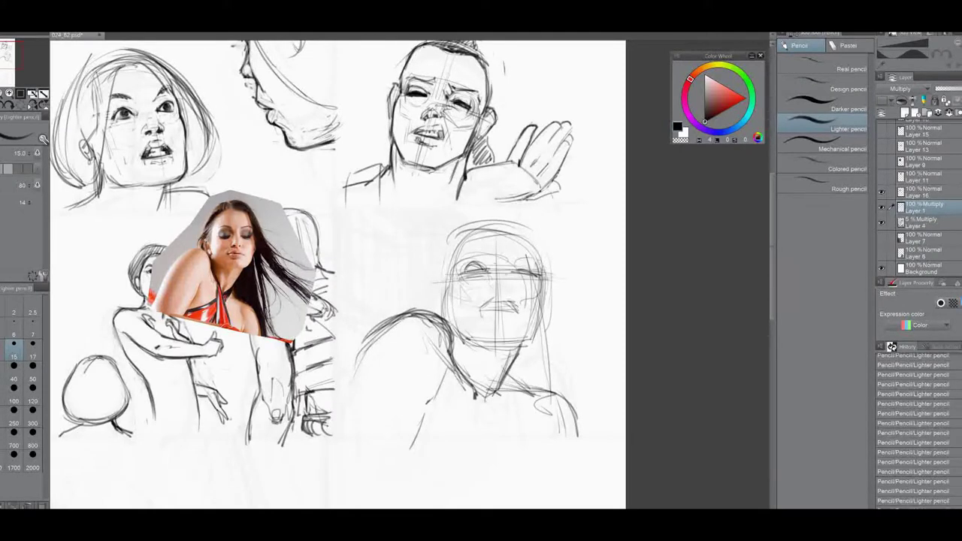
Step: Draw the third portrait's nose and cheek planes, both ears, a hoop earring and a firmer head contour
drag(539, 277, 522, 321)
drag(467, 282, 486, 313)
drag(481, 311, 520, 312)
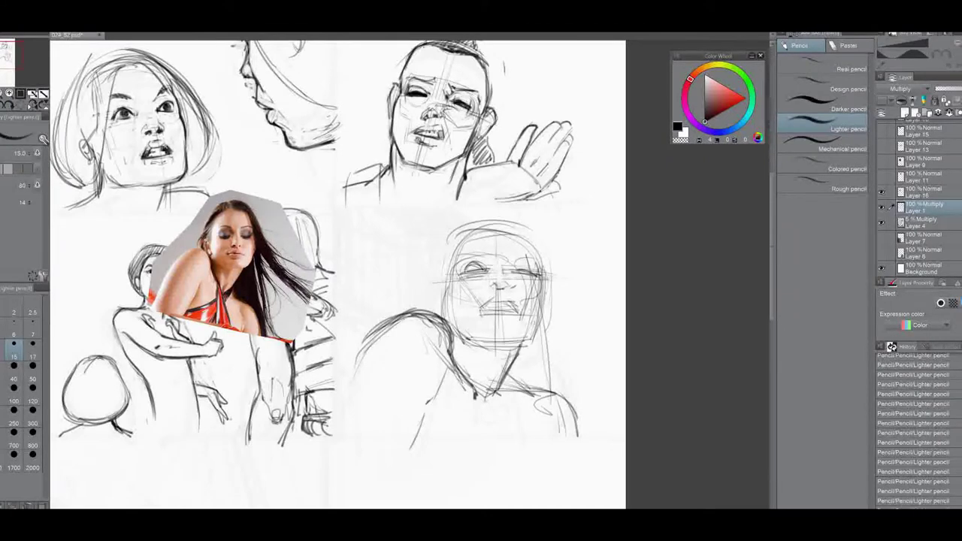
drag(446, 281, 444, 315)
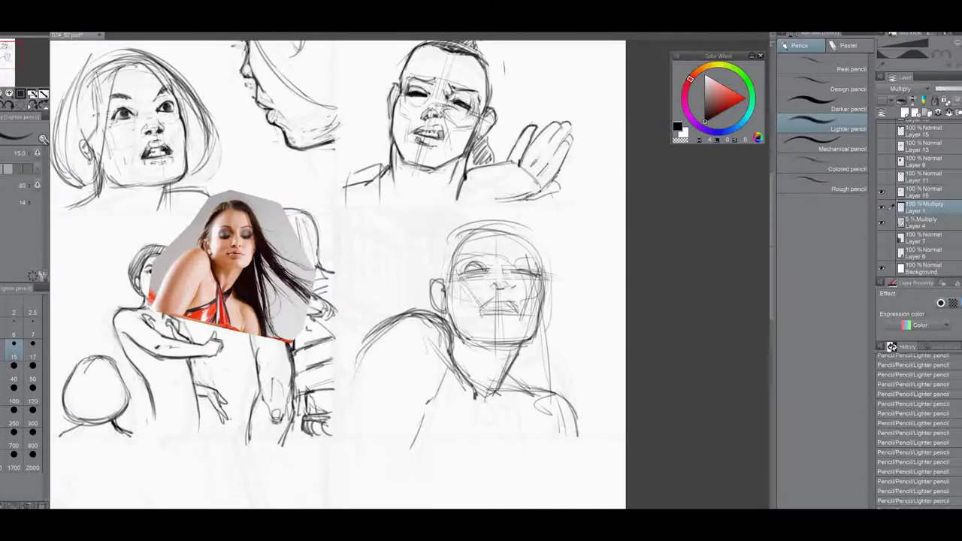
mouse_move(488, 227)
mouse_down()
mouse_move(532, 234)
mouse_move(545, 314)
mouse_up()
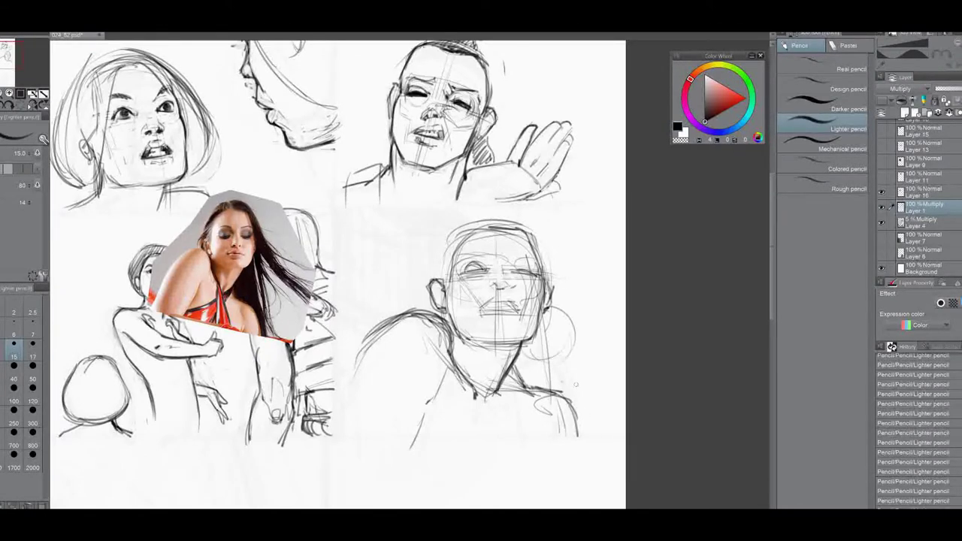
Step: Draw the third figure's far shoulder edge and the panel's bottom border, and lighten the underarm line with white
drag(576, 385, 591, 435)
drag(329, 441, 624, 437)
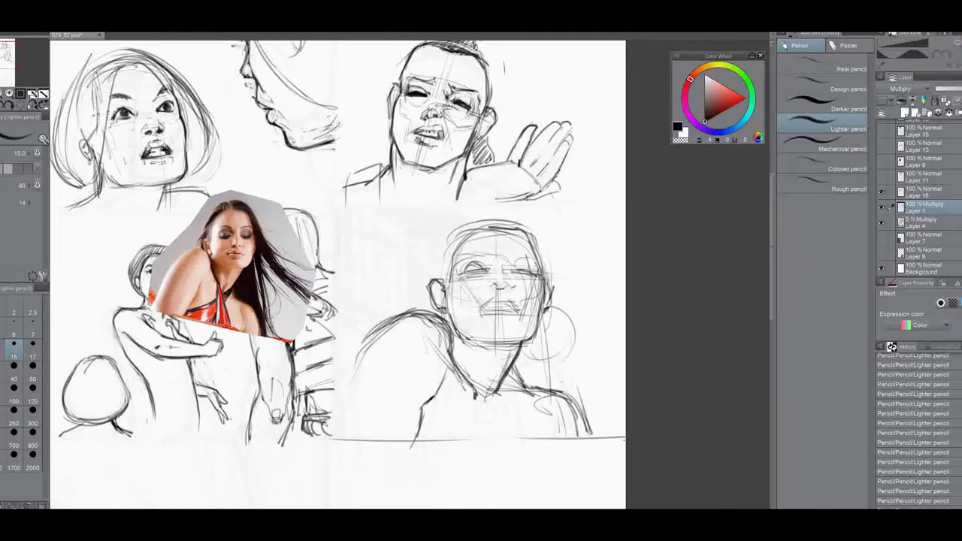
drag(426, 403, 416, 437)
key(x)
drag(422, 400, 414, 441)
key(x)
Step: Draw the third figure's armhole line from neck to chest and the curved shirt collar
drag(452, 350, 444, 412)
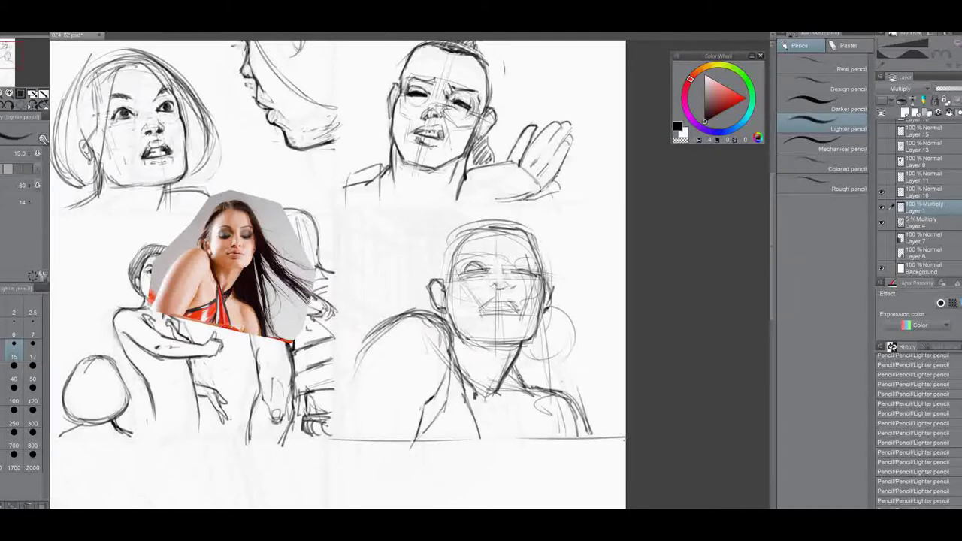
mouse_move(454, 349)
mouse_down()
mouse_move(482, 392)
mouse_move(536, 386)
mouse_up()
drag(461, 377, 519, 426)
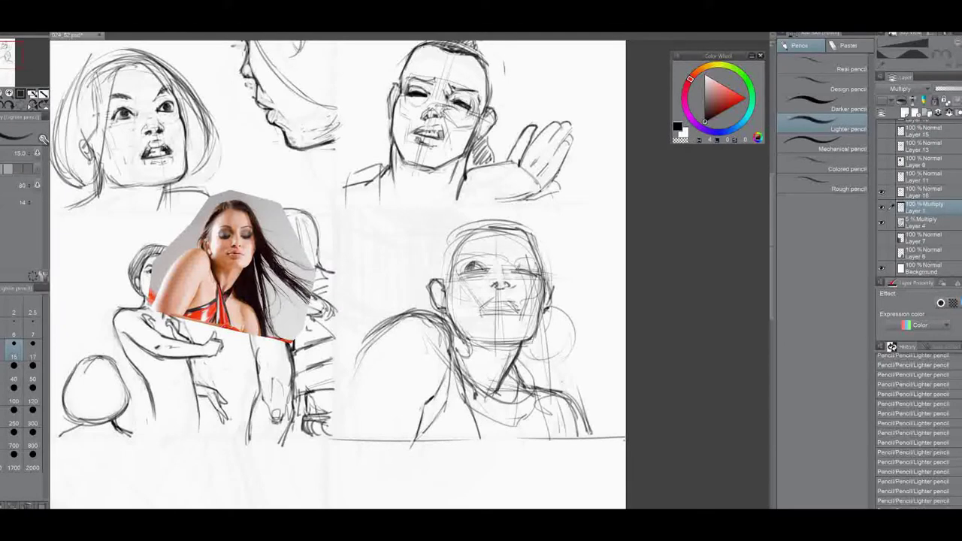
Step: Define the third portrait's frowning eyes, nostrils and open tusked mouth, alternating black with white corrections
key(x)
drag(522, 263, 532, 273)
key(x)
drag(464, 275, 486, 269)
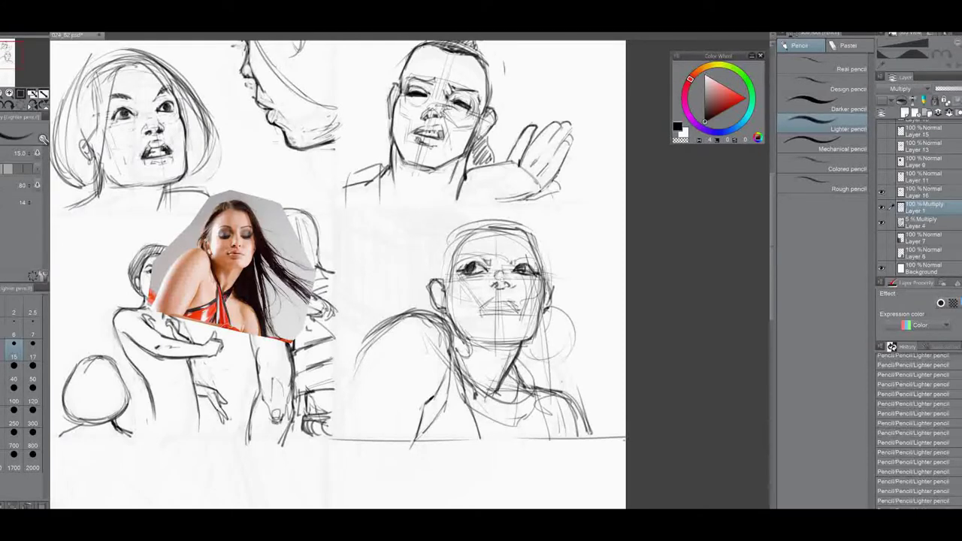
key(x)
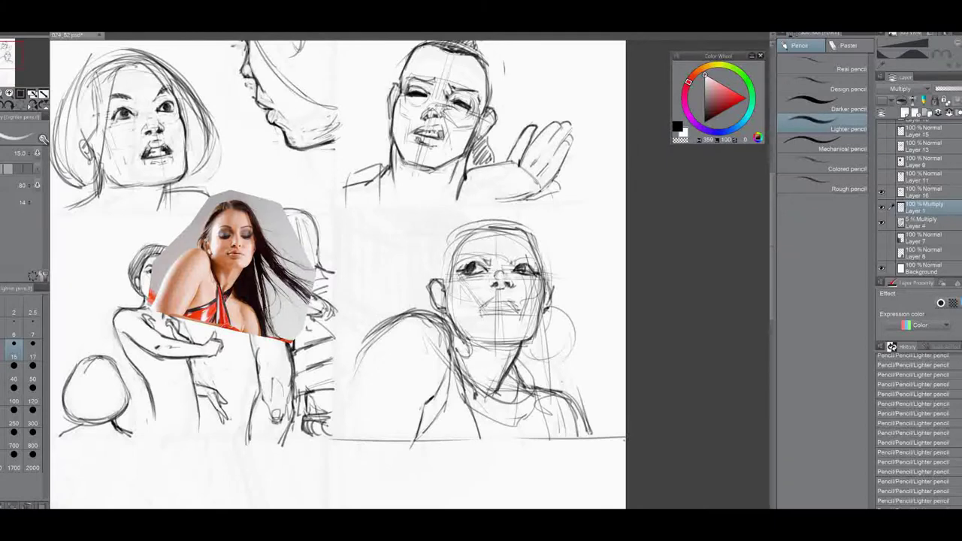
key(x)
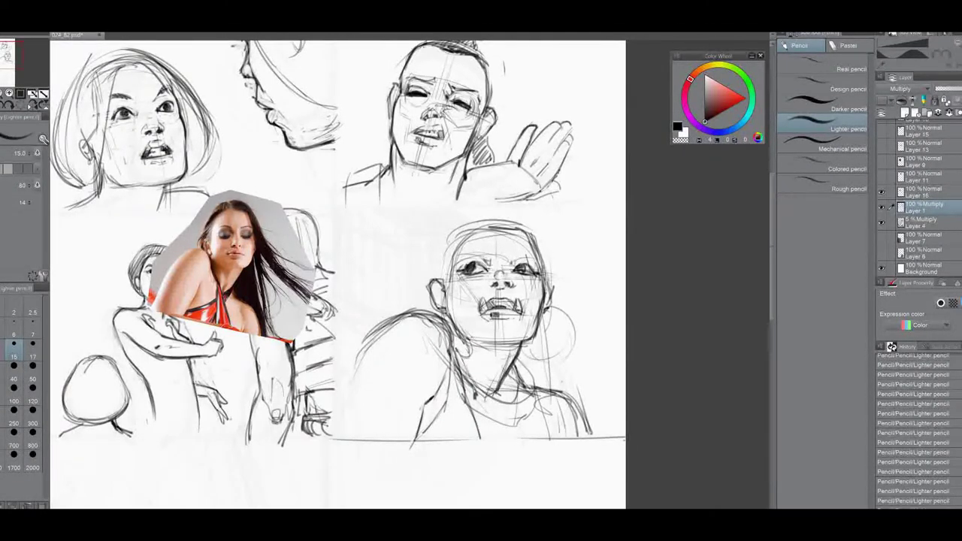
Step: Sketch the third figure's swept hair over the crown and down both sides of the forehead
drag(482, 230, 441, 266)
mouse_move(481, 206)
mouse_down()
mouse_move(435, 231)
mouse_move(429, 258)
mouse_up()
drag(474, 203, 438, 237)
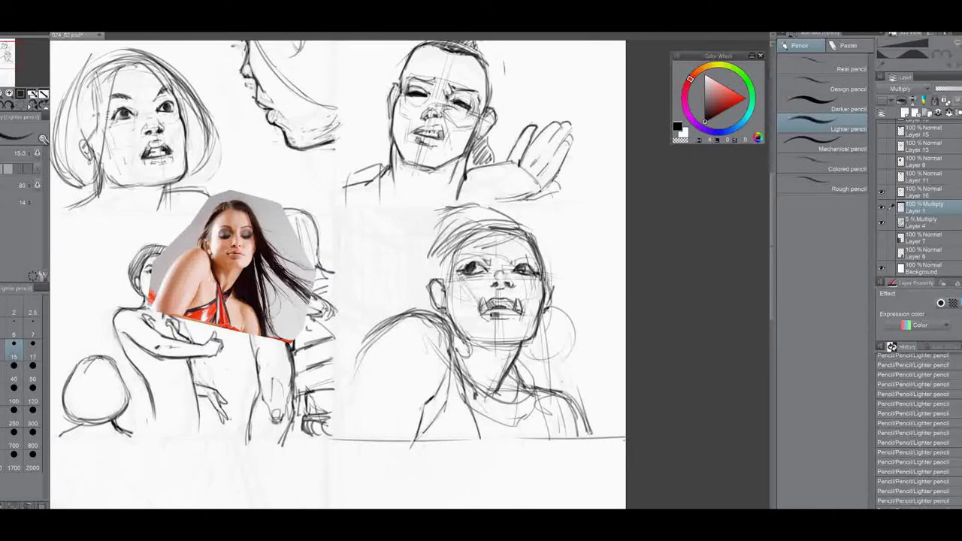
drag(514, 239, 451, 268)
drag(516, 218, 547, 270)
Step: Sketch hair streaming from the third figure's head to the panel's left edge, erasing strands above the raised shoulder
drag(427, 299, 340, 296)
drag(415, 322, 330, 297)
drag(393, 327, 338, 309)
drag(450, 257, 345, 246)
mouse_move(445, 280)
mouse_down()
mouse_move(422, 271)
mouse_move(337, 368)
mouse_up()
key(e)
mouse_move(391, 283)
mouse_down()
mouse_move(340, 336)
mouse_move(358, 337)
mouse_move(349, 339)
mouse_up()
key(p)
drag(384, 324, 337, 370)
Step: Add darker hair strands across the third portrait's forehead and temple
drag(528, 234, 469, 255)
drag(502, 230, 453, 248)
drag(472, 246, 447, 268)
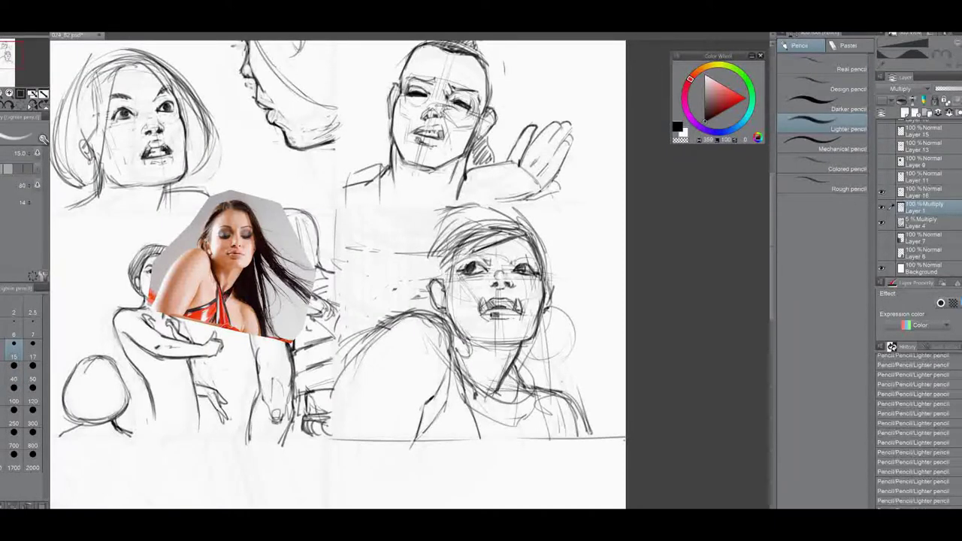
Step: Firm up the third portrait's chin line and clean the area above the near ear with white
drag(471, 340, 519, 344)
key(x)
mouse_move(449, 270)
mouse_down()
mouse_move(445, 291)
mouse_move(435, 284)
mouse_up()
key(x)
key(x)
key(x)
Step: Draw long windblown hair strands from the third figure's crown and ear out to the panel's left edge
drag(397, 311, 338, 347)
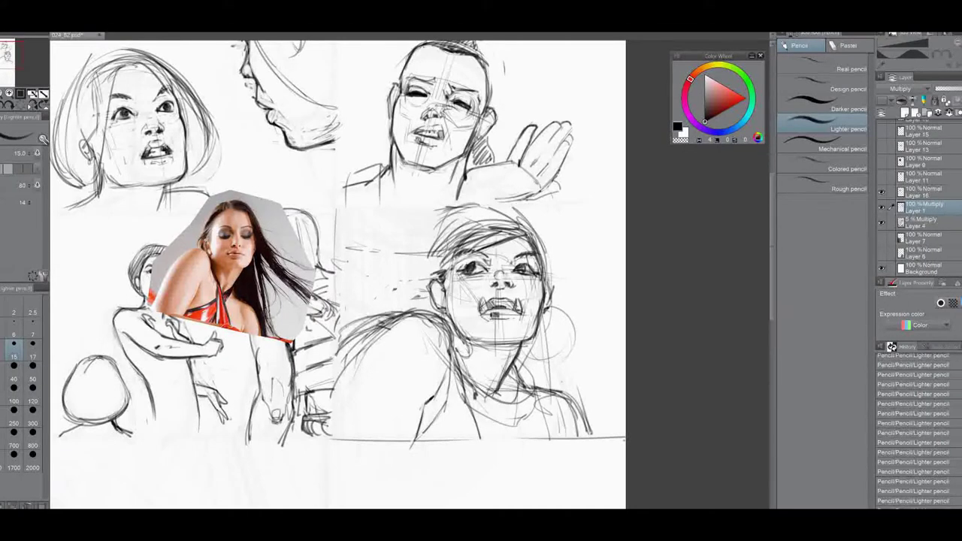
drag(433, 293, 339, 320)
mouse_move(430, 206)
mouse_down()
mouse_move(338, 263)
mouse_move(334, 247)
mouse_move(346, 238)
mouse_up()
drag(456, 210, 338, 275)
drag(454, 212, 362, 264)
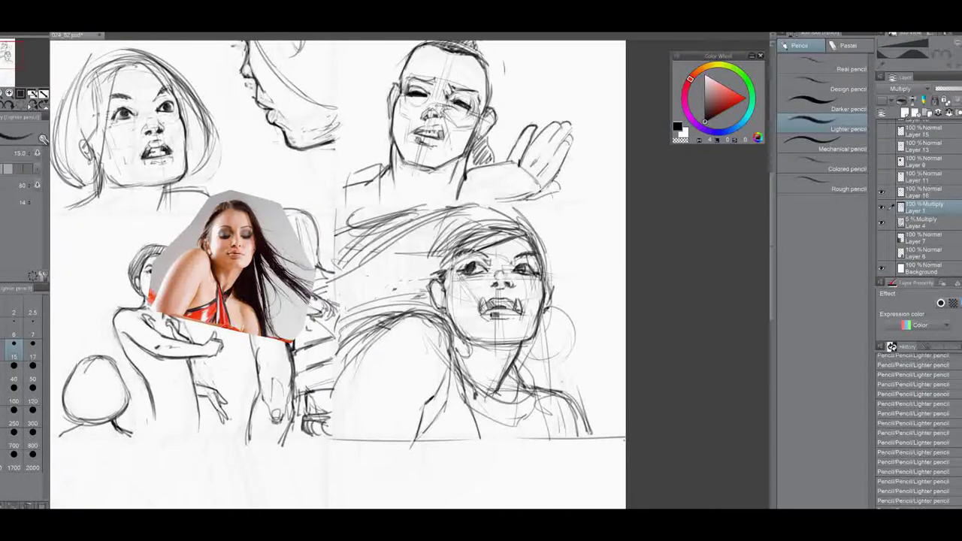
Step: Erase the crowded upper hair strands of the third figure and redraw them as cleaner sweeping curves
key(e)
drag(408, 228, 345, 267)
key(p)
drag(429, 217, 335, 251)
key(p)
drag(444, 215, 338, 244)
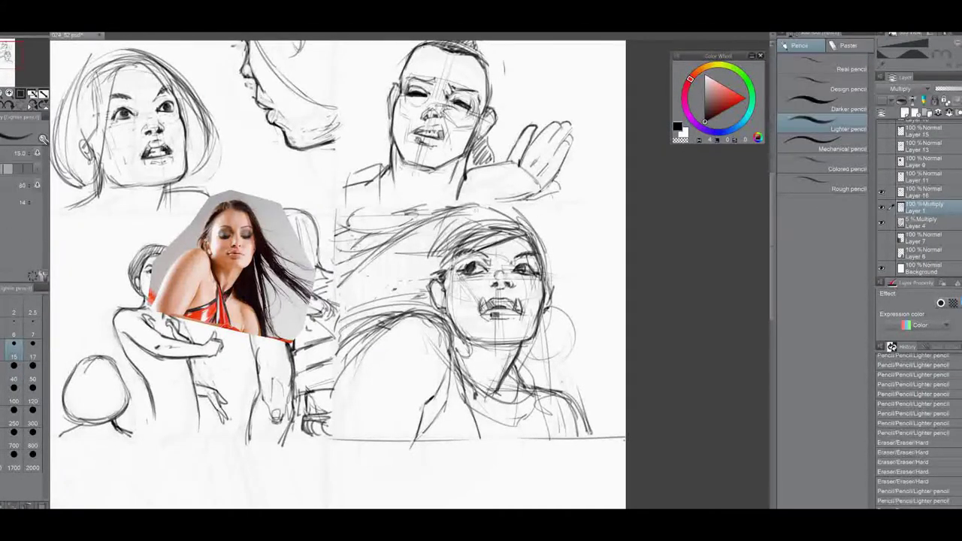
Step: Sketch more windblown strands behind the third figure's head and long loose curves beyond the far shoulder
drag(401, 241, 341, 291)
drag(409, 236, 339, 283)
mouse_move(551, 317)
mouse_down()
mouse_move(577, 385)
mouse_move(611, 416)
mouse_up()
drag(573, 331, 548, 381)
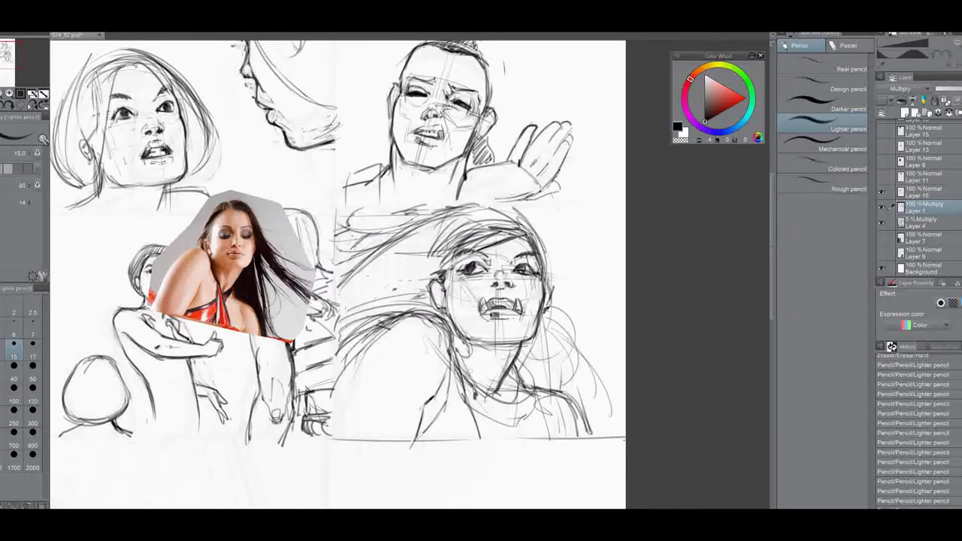
Step: Rough in the third figure's collar necklace and the hanging chains across the chest
drag(459, 349, 480, 442)
drag(456, 369, 426, 439)
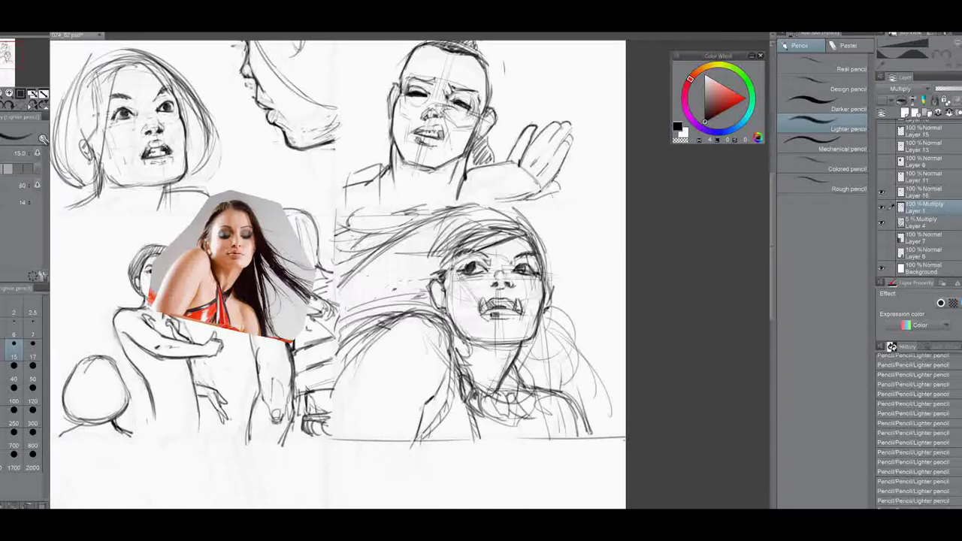
drag(523, 392, 538, 408)
mouse_move(524, 374)
mouse_down()
mouse_move(538, 387)
mouse_move(525, 443)
mouse_up()
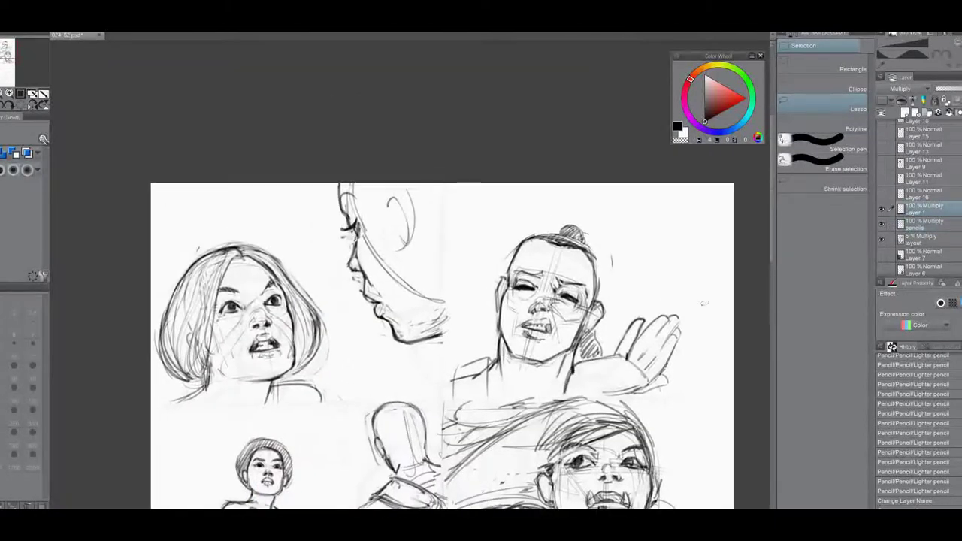
Step: Fade the pencils layer to 13% opacity, hide the layout layer and add a new raster layer set to Multiply for inking
click(925, 224)
drag(957, 89, 938, 91)
click(882, 239)
key(ctrl+shift+n)
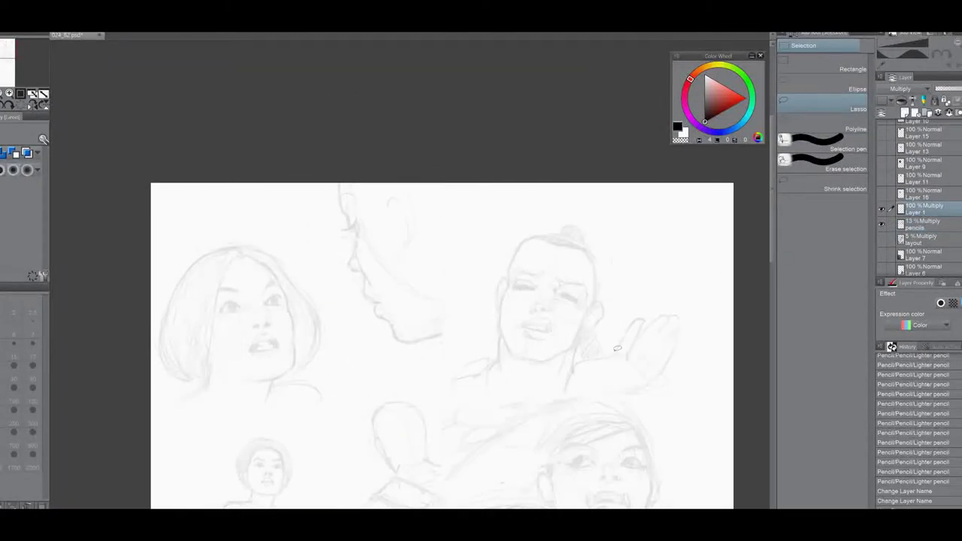
Step: Ink the bob-haired portrait's eyelids, nostrils and open mouth with the Turnip pen
key(p)
click(831, 128)
drag(268, 303, 283, 302)
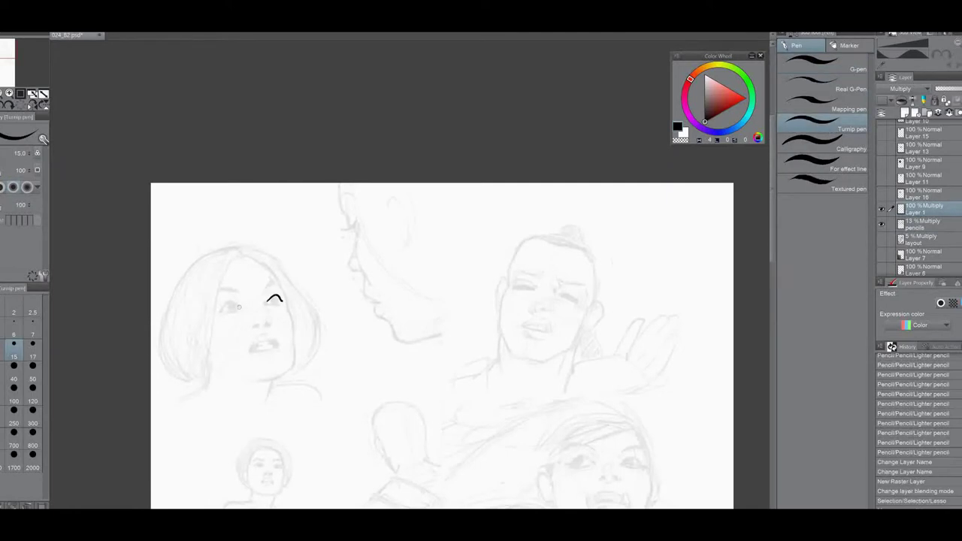
drag(219, 311, 239, 305)
mouse_move(260, 336)
mouse_down()
mouse_move(256, 345)
mouse_move(278, 347)
mouse_up()
drag(260, 342, 273, 343)
drag(274, 346, 279, 348)
drag(255, 327, 257, 325)
key(ctrl+z)
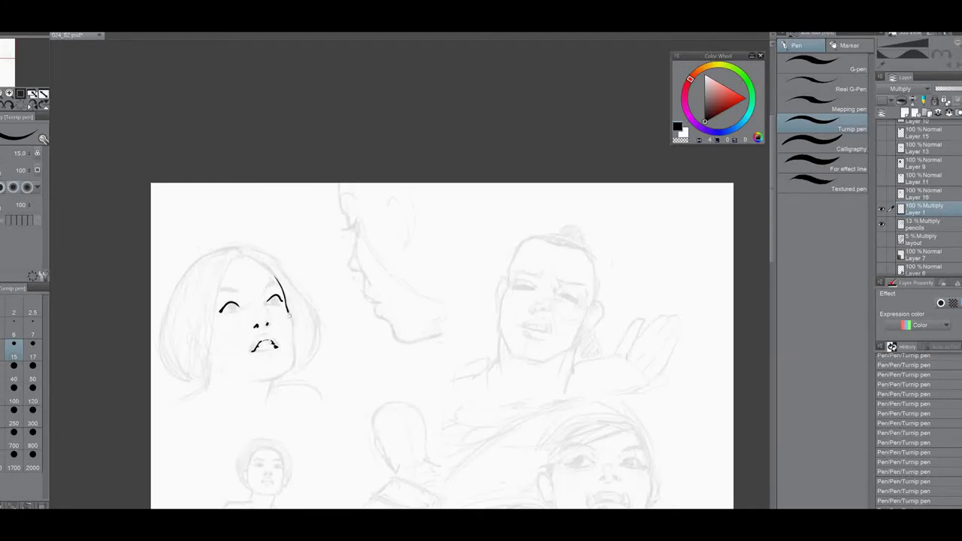
Step: Ink the bob-haired portrait's shoulder line and the hair on the near side, with tapered strands toward the tips
drag(195, 391, 160, 408)
mouse_move(234, 260)
mouse_down()
mouse_move(252, 256)
mouse_move(220, 289)
mouse_move(208, 374)
mouse_up()
mouse_move(238, 249)
mouse_down()
mouse_move(198, 261)
mouse_move(203, 381)
mouse_up()
drag(203, 352, 207, 374)
drag(213, 285, 197, 343)
drag(214, 294, 202, 352)
mouse_move(199, 324)
mouse_down()
mouse_move(195, 369)
mouse_move(173, 365)
mouse_up()
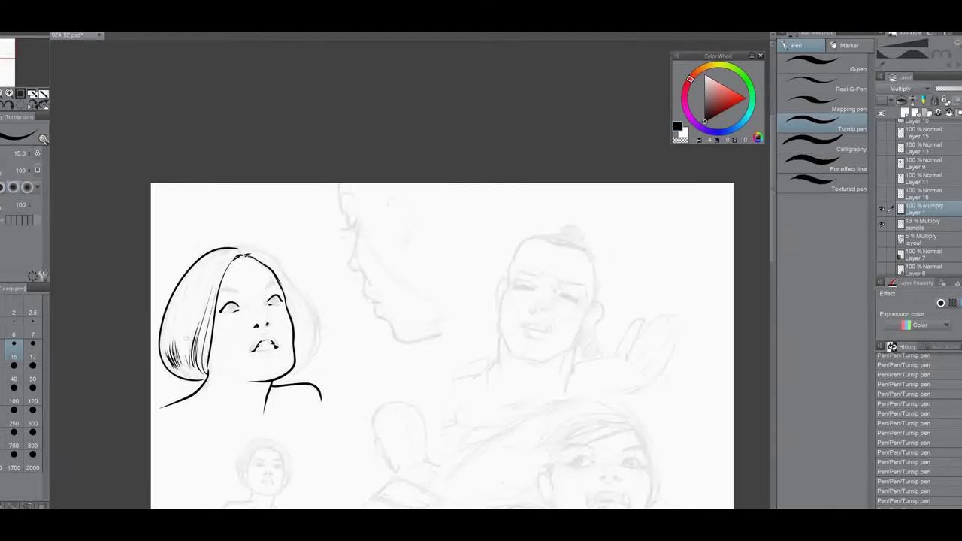
Step: Redraw the outer contour of the bob's far side and fill it with short tapered strands
drag(318, 347, 280, 379)
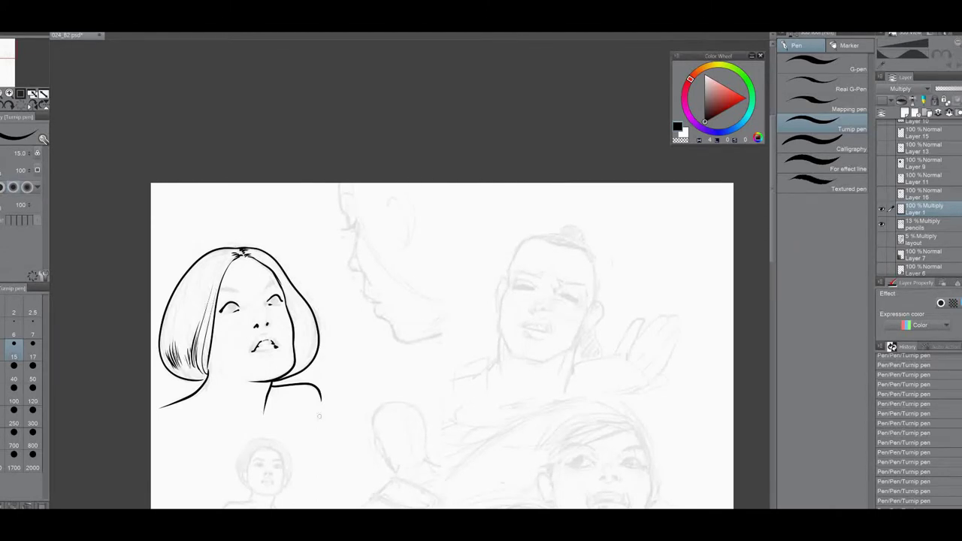
key(ctrl+z)
mouse_move(251, 248)
mouse_down()
mouse_move(305, 300)
mouse_move(285, 376)
mouse_up()
drag(312, 316, 307, 348)
drag(304, 318, 303, 351)
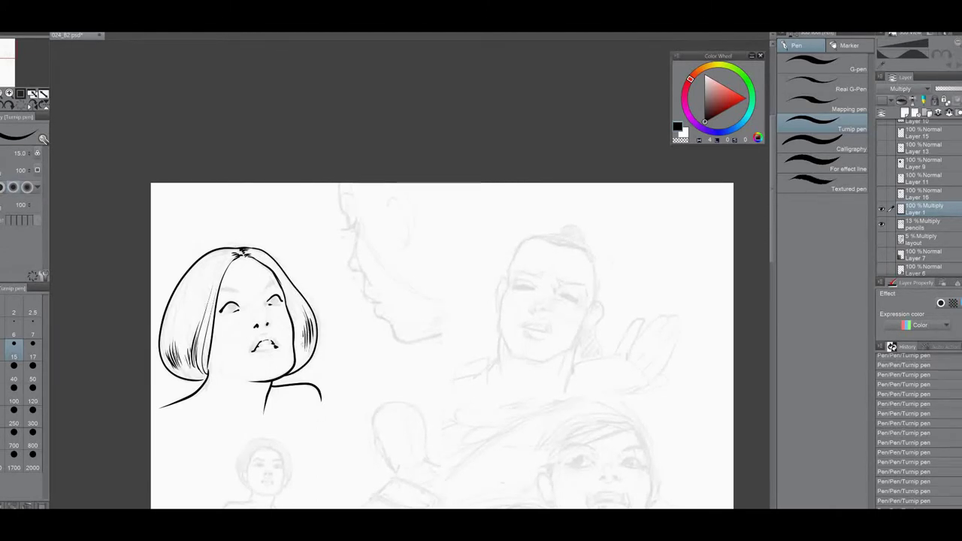
Step: Ink the cropped profile face from brow and lashes down the nose and lips to the jawline
drag(346, 223, 358, 234)
drag(344, 212, 348, 228)
drag(341, 193, 350, 206)
mouse_move(353, 229)
mouse_down()
mouse_move(362, 270)
mouse_move(349, 269)
mouse_up()
drag(383, 309, 345, 204)
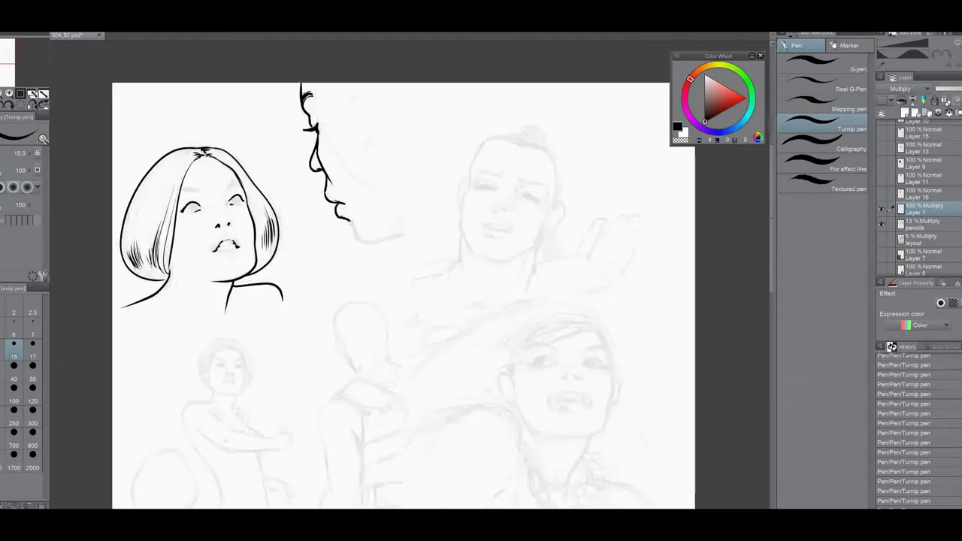
drag(390, 238, 409, 231)
Step: Ink the topknot portrait's eyes, mouth, ears, jaw and head outline over the faded pencils
drag(521, 195, 340, 197)
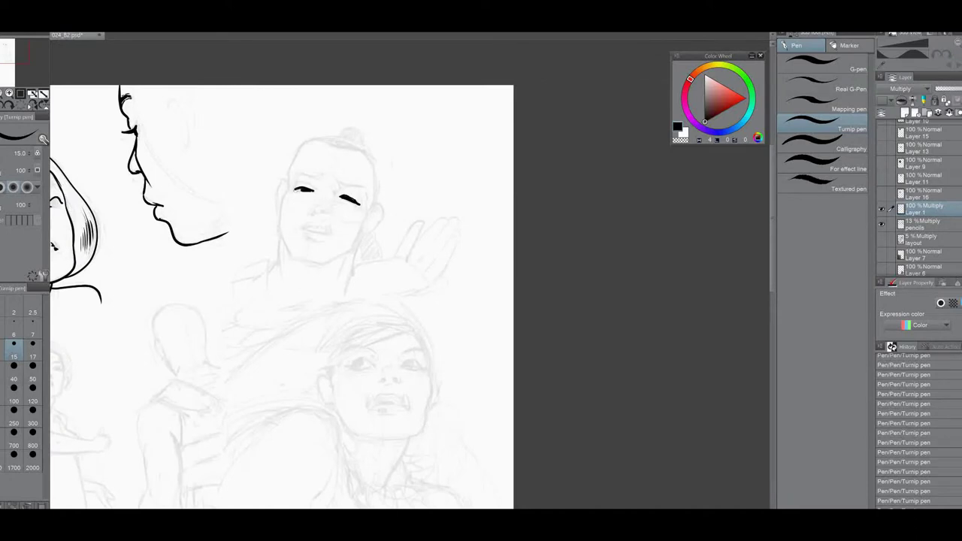
drag(302, 228, 324, 228)
drag(377, 206, 363, 234)
drag(362, 233, 351, 264)
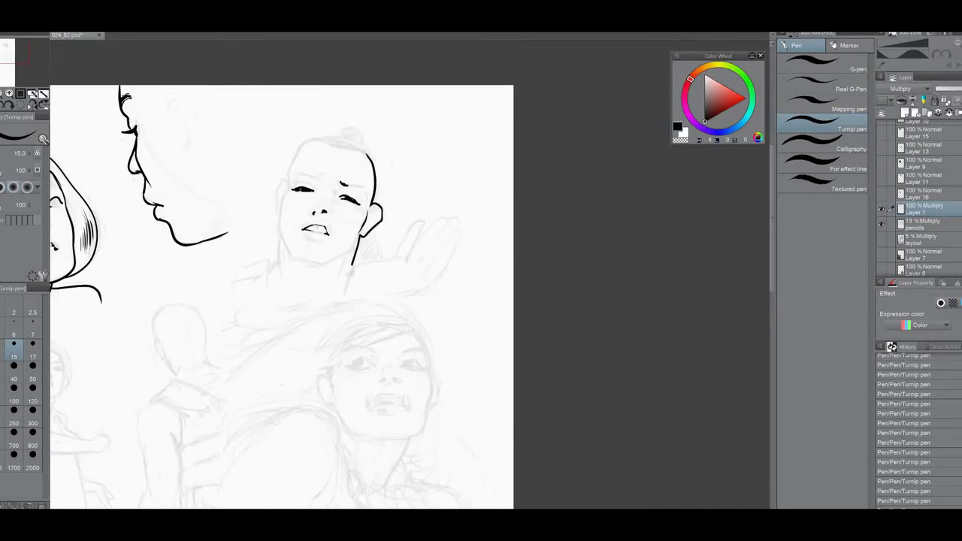
drag(287, 178, 279, 211)
mouse_move(322, 139)
mouse_down()
mouse_move(303, 147)
mouse_move(289, 179)
mouse_move(367, 192)
mouse_up()
Step: Ink the topknot portrait's eyebrows and hair with the Textured pen, including the dark mass behind the neck
click(823, 64)
click(823, 184)
drag(314, 177, 306, 167)
drag(301, 173, 319, 177)
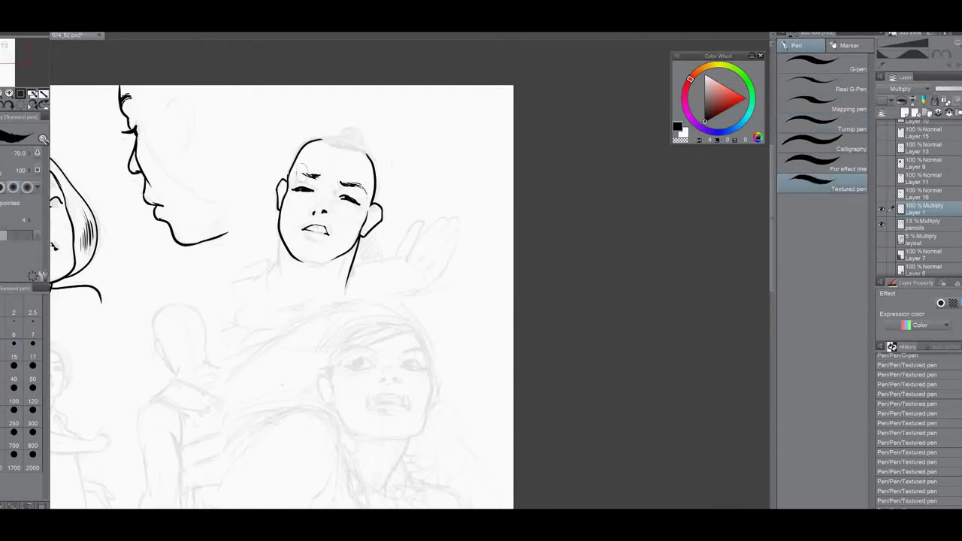
mouse_move(320, 145)
mouse_down()
mouse_move(367, 158)
mouse_move(348, 129)
mouse_move(368, 155)
mouse_move(363, 124)
mouse_move(374, 162)
mouse_up()
key(x)
key(x)
mouse_move(377, 237)
mouse_down()
mouse_move(362, 257)
mouse_move(381, 254)
mouse_move(368, 258)
mouse_up()
Step: Ink the topknot portrait's shoulders, collar and raised open hand with the Turnip pen
click(823, 124)
mouse_move(275, 256)
mouse_down()
mouse_move(268, 303)
mouse_move(230, 295)
mouse_up()
mouse_move(423, 230)
mouse_down()
mouse_move(409, 259)
mouse_move(436, 277)
mouse_up()
mouse_move(437, 278)
mouse_down()
mouse_move(434, 291)
mouse_move(410, 297)
mouse_up()
Step: Ink the small standing figure's facial features and head outline in the lower panel
mouse_move(318, 346)
mouse_down()
mouse_move(416, 228)
mouse_move(527, 166)
mouse_up()
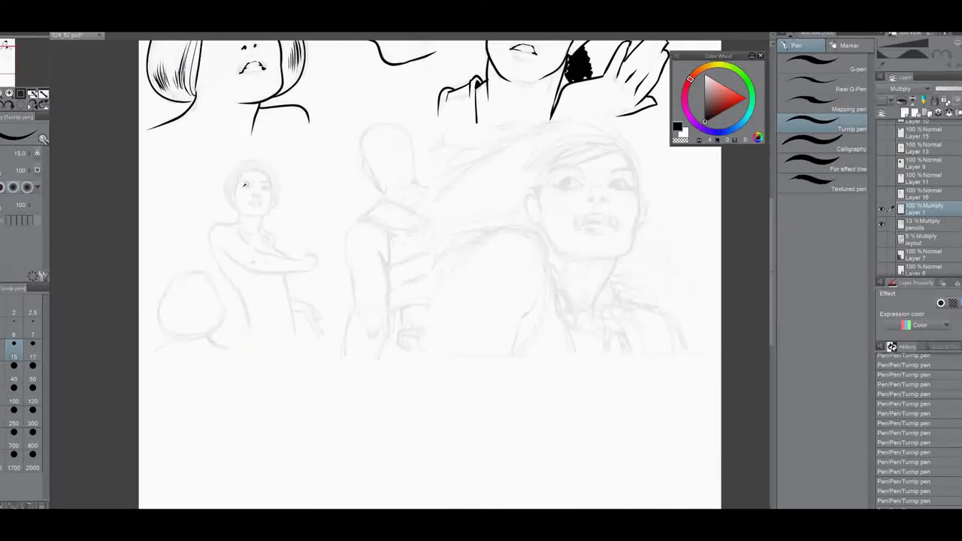
drag(250, 200, 263, 215)
drag(246, 171, 235, 189)
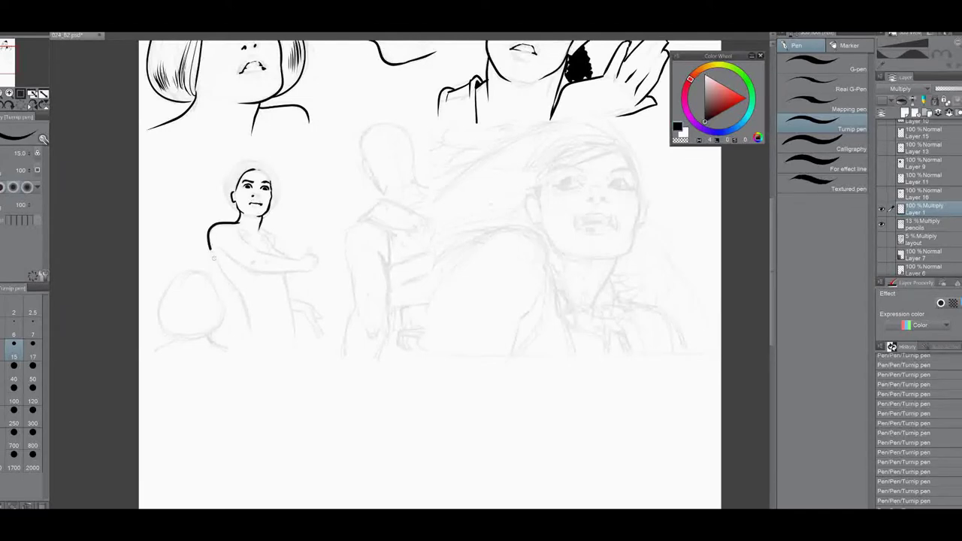
Step: Ink the small figure's torso, neckline, outstretched arm and fist
drag(212, 250, 254, 343)
drag(230, 226, 258, 252)
drag(218, 243, 259, 272)
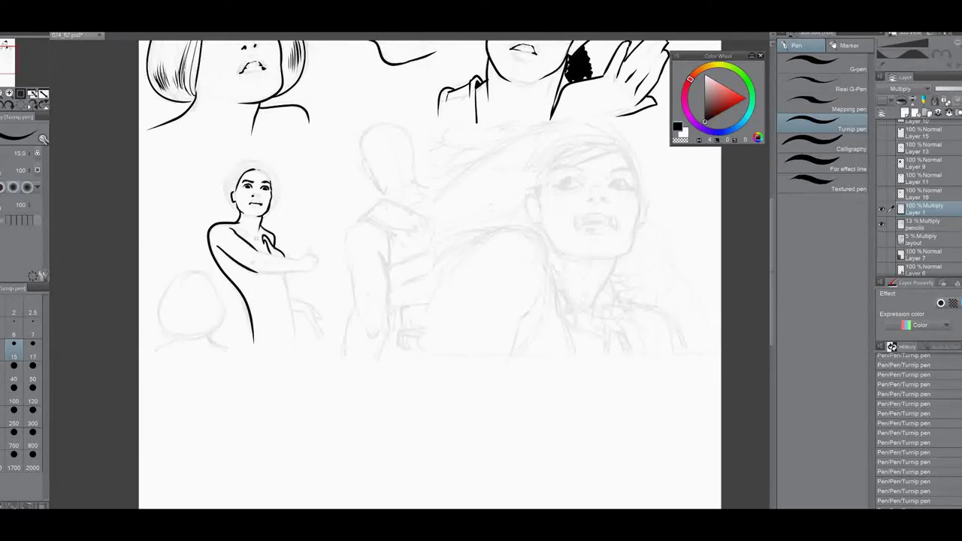
mouse_move(237, 230)
mouse_down()
mouse_move(268, 255)
mouse_move(299, 260)
mouse_up()
drag(257, 273, 317, 269)
drag(297, 243, 311, 261)
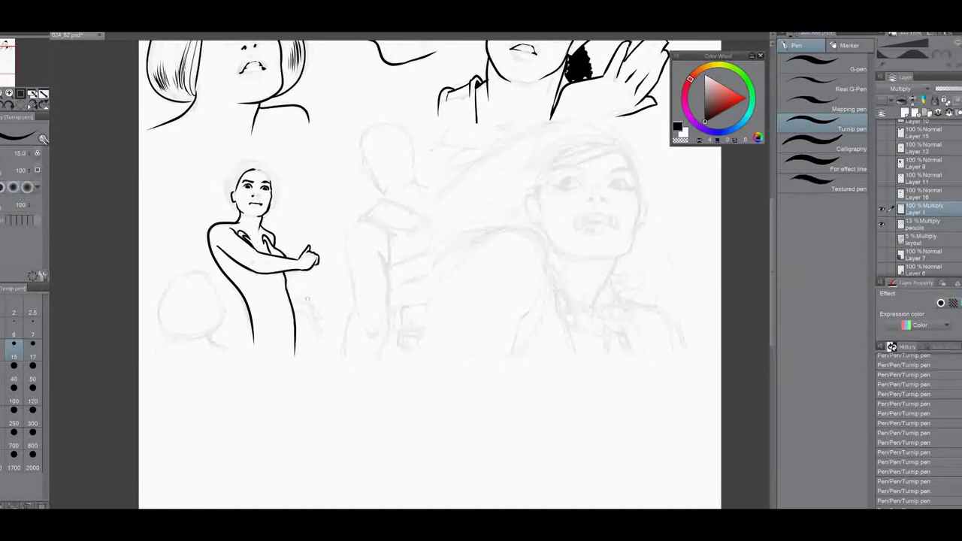
Step: Ink the small figure's lowered hand and the foreground head seen from behind, adding short hair strokes at its crown
mouse_move(310, 305)
mouse_down()
mouse_move(324, 337)
mouse_move(313, 325)
mouse_up()
drag(311, 325, 321, 343)
mouse_move(194, 273)
mouse_down()
mouse_move(175, 337)
mouse_move(186, 273)
mouse_move(188, 290)
mouse_up()
drag(197, 274, 203, 286)
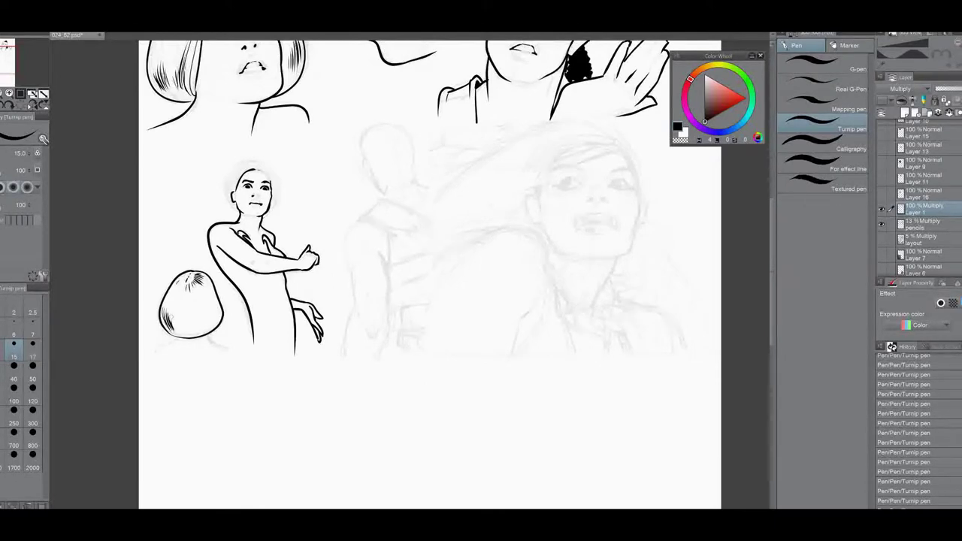
Step: Fill in the small figure's short curly hair in solid black with the Textured pen
click(814, 194)
mouse_move(235, 168)
mouse_down()
mouse_move(263, 161)
mouse_move(277, 203)
mouse_move(263, 224)
mouse_up()
drag(277, 175, 271, 208)
drag(268, 167, 278, 185)
mouse_move(238, 169)
mouse_down()
mouse_move(227, 187)
mouse_move(279, 184)
mouse_move(231, 186)
mouse_move(270, 172)
mouse_up()
Step: Ink the windblown-hair portrait's eyes, lashes and eyebrows with the Turnip pen
click(823, 124)
drag(564, 185, 419, 192)
drag(417, 190, 435, 188)
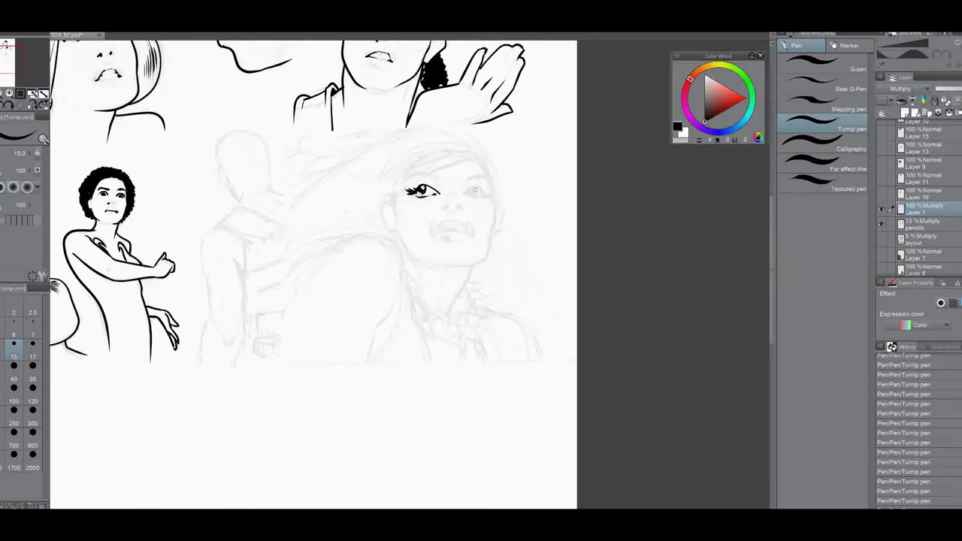
mouse_move(466, 193)
mouse_down()
mouse_move(492, 195)
mouse_move(471, 175)
mouse_move(488, 178)
mouse_move(429, 167)
mouse_up()
Step: Block in the windblown-hair portrait's dark fringe across the forehead with the G-pen and Textured pen
click(821, 184)
click(823, 63)
mouse_move(415, 176)
mouse_down()
mouse_move(466, 155)
mouse_move(394, 178)
mouse_up()
mouse_move(442, 153)
mouse_down()
mouse_move(389, 180)
mouse_move(394, 173)
mouse_up()
click(823, 184)
drag(454, 143, 478, 157)
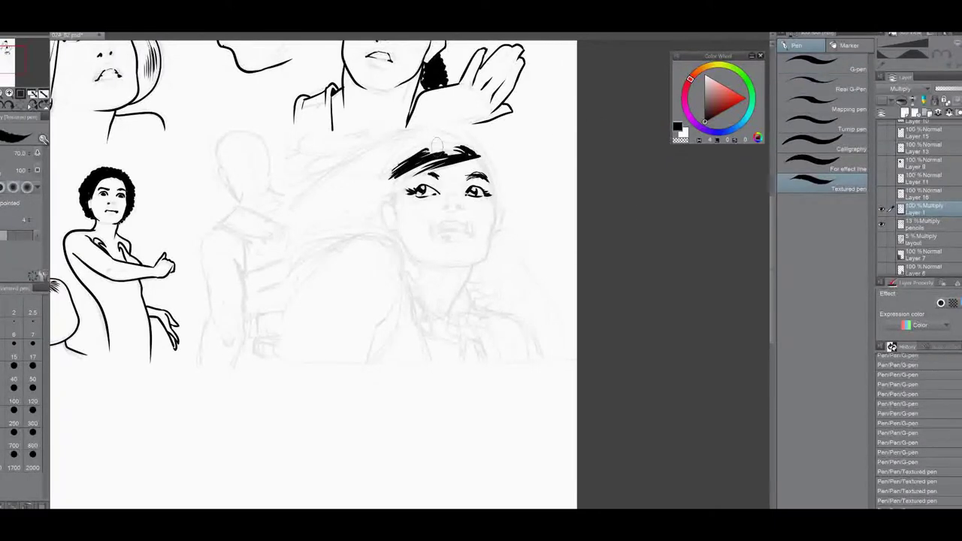
Step: Ink long sweeping strands from the crown and shoulder of the windblown-hair portrait past the panel's edge
drag(397, 159, 456, 140)
mouse_move(293, 204)
mouse_down()
mouse_move(402, 136)
mouse_move(276, 218)
mouse_up()
drag(392, 144, 291, 204)
drag(369, 239, 283, 259)
drag(351, 238, 260, 301)
drag(341, 242, 275, 298)
mouse_move(396, 141)
mouse_down()
mouse_move(278, 164)
mouse_move(279, 180)
mouse_up()
mouse_move(411, 138)
mouse_down()
mouse_move(288, 140)
mouse_move(271, 211)
mouse_up()
drag(409, 147, 255, 246)
Step: Add finer strands to the fringe and darken the hair along the far temple
drag(426, 164, 410, 179)
mouse_move(474, 156)
mouse_down()
mouse_move(418, 179)
mouse_move(447, 179)
mouse_up()
drag(476, 159, 451, 172)
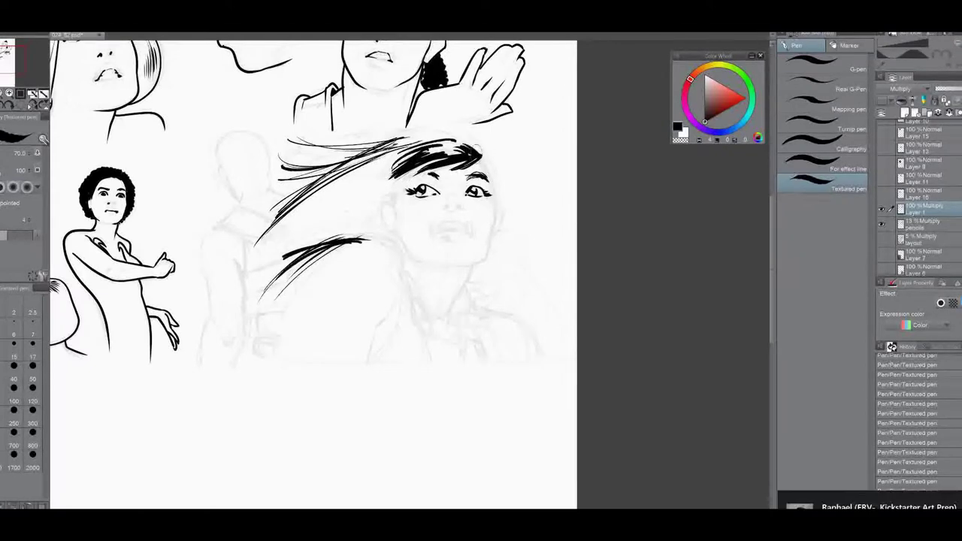
drag(467, 131, 486, 167)
drag(473, 143, 486, 166)
Step: Ink the windblown-hair portrait's near temple hair, ear, face contour, jaw and neck
drag(403, 167, 389, 204)
mouse_move(393, 202)
mouse_down()
mouse_move(382, 220)
mouse_move(395, 234)
mouse_up()
click(823, 123)
mouse_move(483, 151)
mouse_down()
mouse_move(495, 185)
mouse_move(487, 252)
mouse_move(460, 266)
mouse_up()
drag(474, 266, 452, 307)
drag(397, 232, 460, 267)
Step: Erase the windblown strands that run past the panel's edge, leaving a clean vertical cutoff
key(e)
drag(279, 137, 277, 184)
mouse_move(278, 208)
mouse_down()
mouse_move(258, 245)
mouse_move(280, 287)
mouse_up()
drag(280, 283, 261, 303)
Step: Ink the windblown-hair portrait's raised shoulder and arm outline, plus the pointed leaf-shaped collar necklace
key(p)
drag(384, 236, 365, 359)
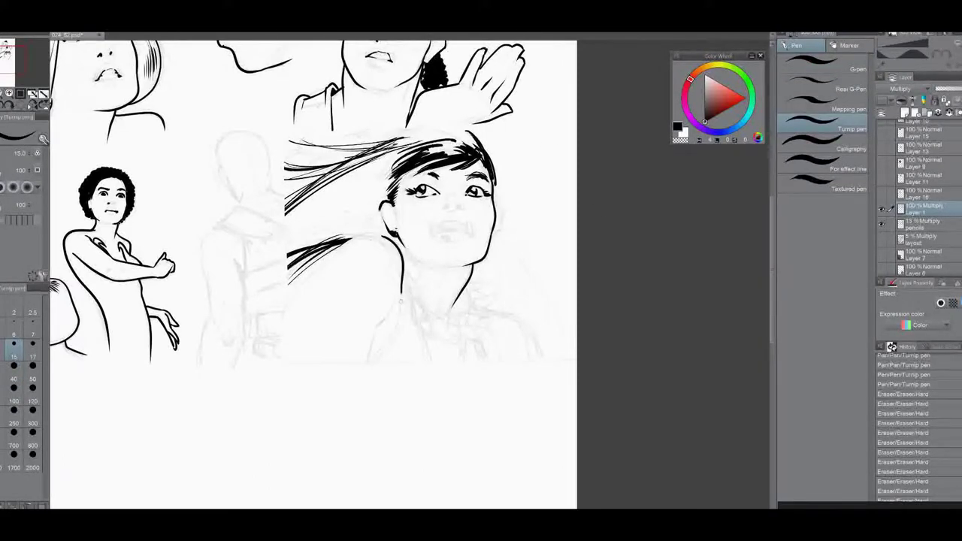
mouse_move(385, 237)
mouse_down()
mouse_move(346, 241)
mouse_move(287, 310)
mouse_up()
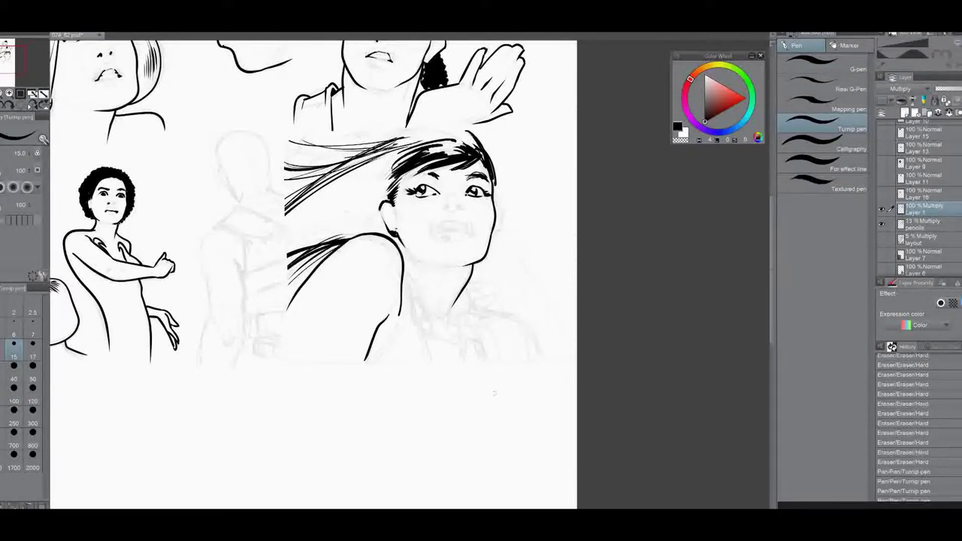
mouse_move(411, 294)
mouse_down()
mouse_move(416, 323)
mouse_move(410, 279)
mouse_move(450, 344)
mouse_move(485, 311)
mouse_move(481, 296)
mouse_up()
drag(485, 302, 501, 313)
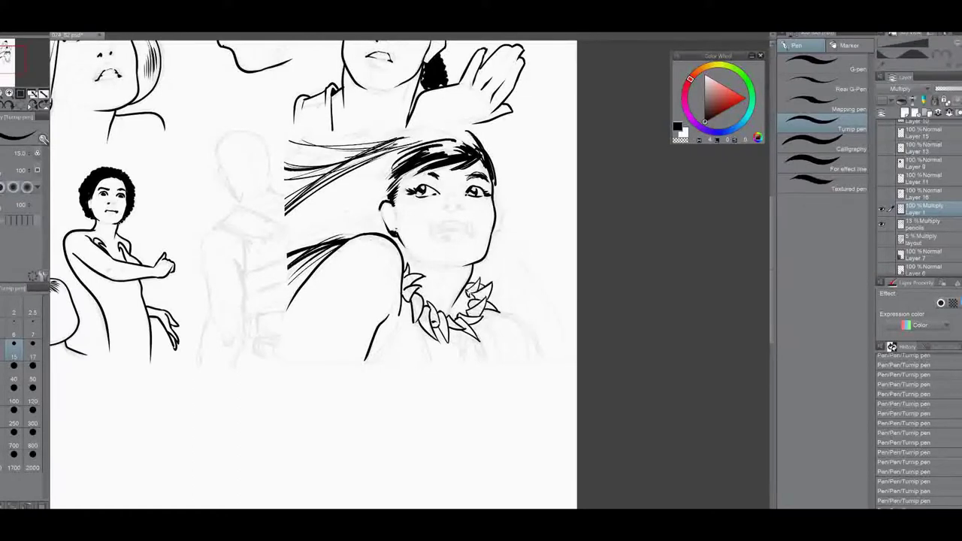
Step: Draw four beaded chains hanging from the collar necklace with short G-pen dabs
click(845, 62)
drag(406, 306, 400, 320)
drag(399, 323, 391, 339)
drag(389, 343, 379, 354)
drag(377, 353, 367, 365)
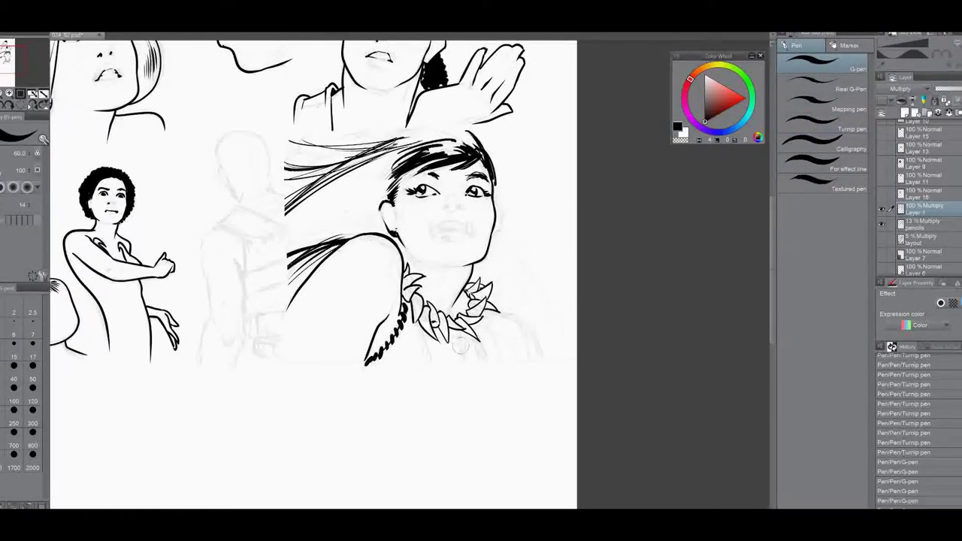
drag(419, 329, 425, 340)
drag(423, 345, 428, 350)
drag(424, 354, 430, 360)
drag(461, 331, 465, 362)
drag(481, 331, 485, 347)
drag(484, 349, 489, 364)
Step: Add white highlights to the beads of the hanging chains with the Turnip pen
click(844, 123)
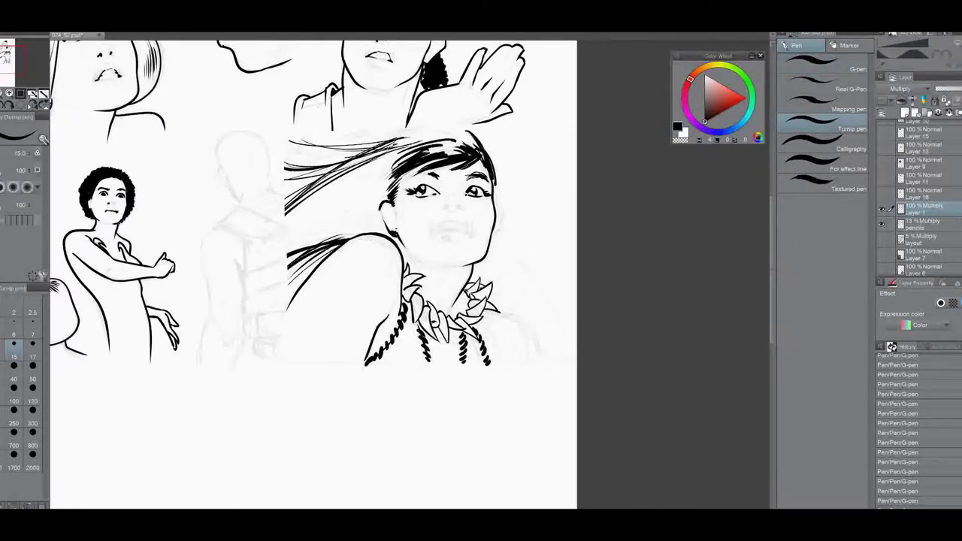
key(x)
drag(405, 321, 391, 336)
mouse_move(386, 343)
mouse_down()
mouse_move(380, 350)
mouse_move(426, 345)
mouse_up()
mouse_move(425, 349)
mouse_down()
mouse_move(429, 358)
mouse_move(465, 346)
mouse_up()
mouse_move(462, 352)
mouse_down()
mouse_move(467, 363)
mouse_move(488, 358)
mouse_up()
key(x)
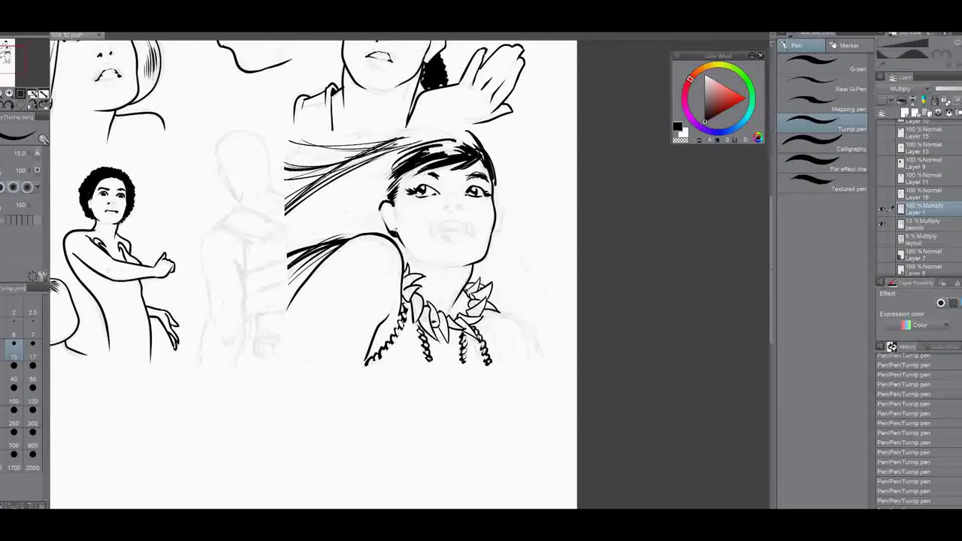
Step: Ink the windblown-hair portrait's far shoulder, nostrils and tusked mouth, undoing the heavy black fill inside the lips
drag(494, 310, 540, 361)
drag(435, 222, 431, 238)
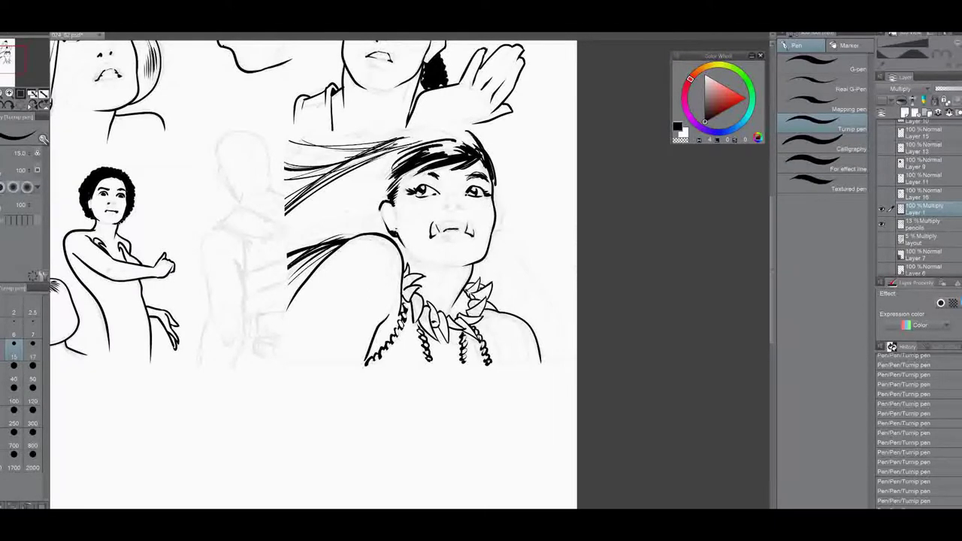
mouse_move(439, 237)
mouse_down()
mouse_move(453, 240)
mouse_move(450, 224)
mouse_move(469, 227)
mouse_up()
drag(455, 208, 454, 205)
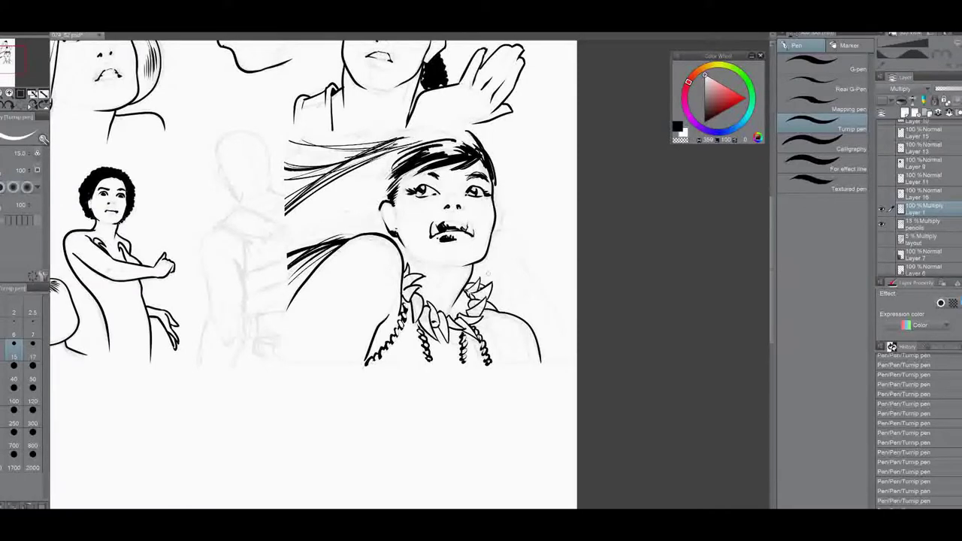
key(ctrl+z)
key(x)
drag(444, 206, 445, 222)
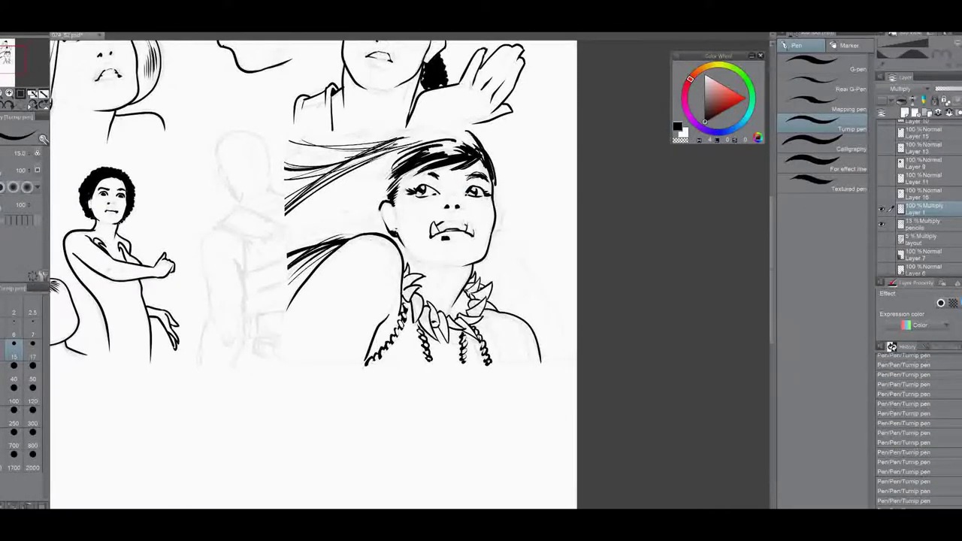
Step: Darken the area below the near ear, extend that ear into a point and ink the far ear
drag(395, 237, 406, 251)
drag(389, 235, 402, 246)
key(c)
key(c)
drag(386, 198, 367, 213)
click(814, 184)
click(824, 124)
drag(497, 193, 499, 213)
Step: Ink the narrow hoop earring hanging from the near ear, alternating black lines with white cleanup
key(x)
key(x)
key(x)
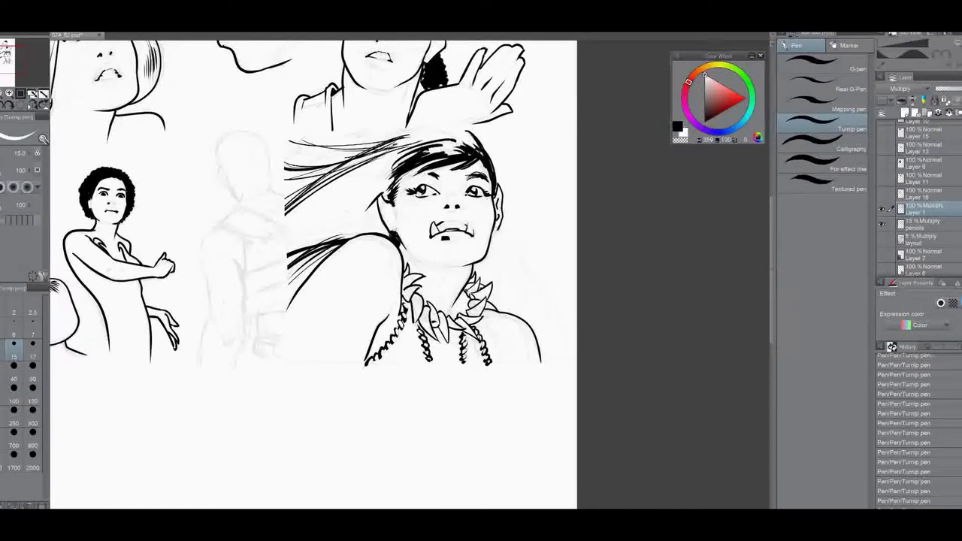
key(x)
drag(402, 238, 418, 275)
key(x)
drag(406, 261, 426, 287)
key(x)
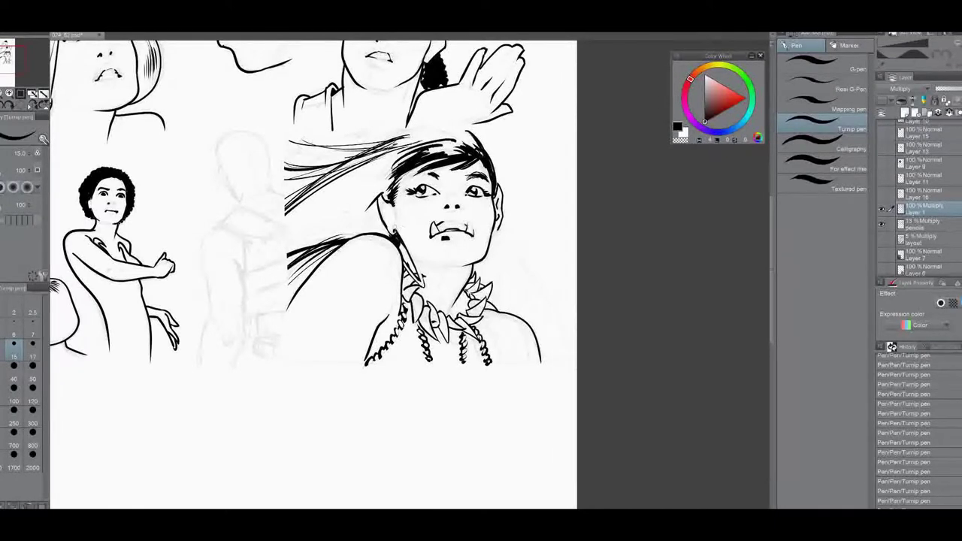
drag(395, 226, 427, 279)
Step: Redraw the round hoop earring hanging from the far ear beside the jaw
mouse_move(499, 227)
mouse_down()
mouse_move(494, 284)
mouse_move(484, 263)
mouse_move(516, 263)
mouse_move(485, 263)
mouse_up()
key(ctrl+z)
key(ctrl+z)
mouse_move(500, 232)
mouse_down()
mouse_move(518, 257)
mouse_move(484, 256)
mouse_up()
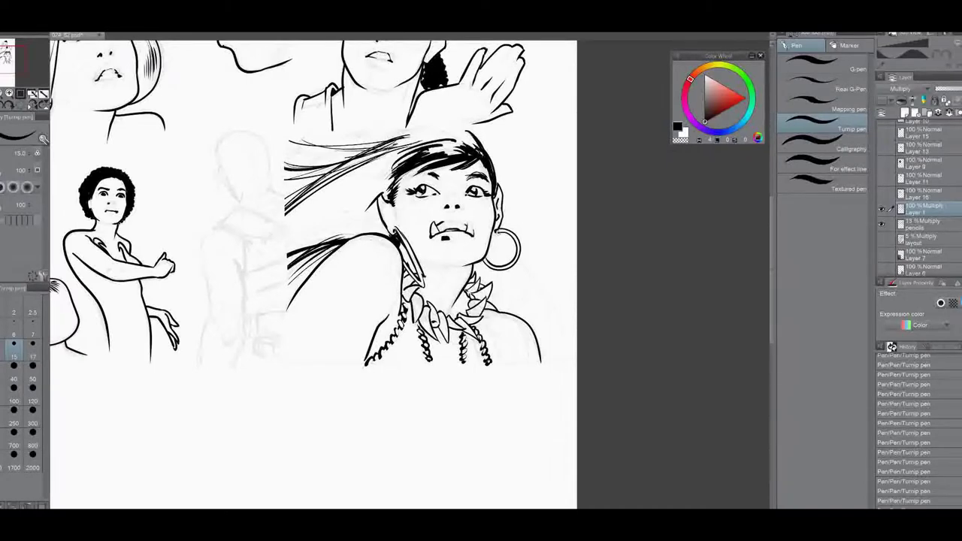
Step: Redraw the windblown-hair portrait's near hoop earring so it is shorter, alternating black lines with white cleanup
drag(395, 228, 417, 284)
key(x)
key(x)
key(x)
key(x)
key(x)
key(x)
Step: Add a new layer and draw loose, curved hair strands behind the far ear and shoulder with the Textured pen at size 70
key(ctrl+shift+n)
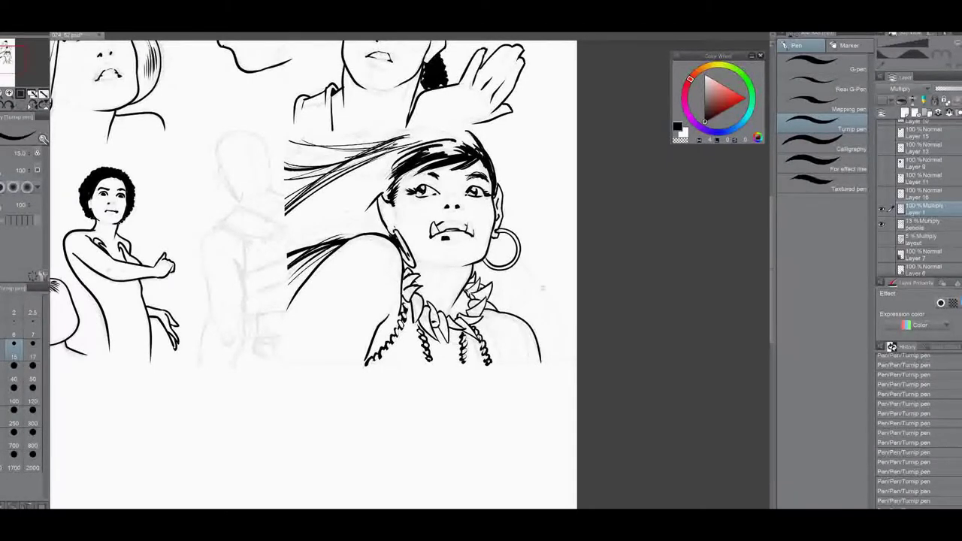
drag(499, 237, 521, 314)
key(ctrl+z)
click(827, 185)
drag(488, 242, 532, 326)
drag(502, 198, 511, 328)
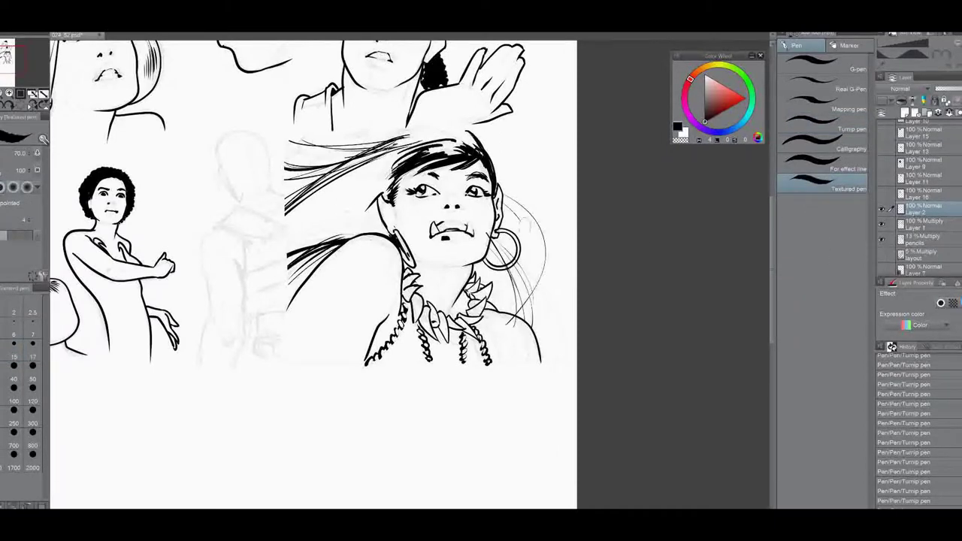
drag(514, 218, 510, 331)
mouse_move(487, 229)
mouse_down()
mouse_move(500, 317)
mouse_move(476, 309)
mouse_up()
drag(483, 247, 472, 303)
Step: Fade the strand layer, erase the hair overlapping the face, necklace and shoulder with the Hard eraser, then raise the layer's opacity
click(951, 88)
key(e)
drag(492, 257, 483, 270)
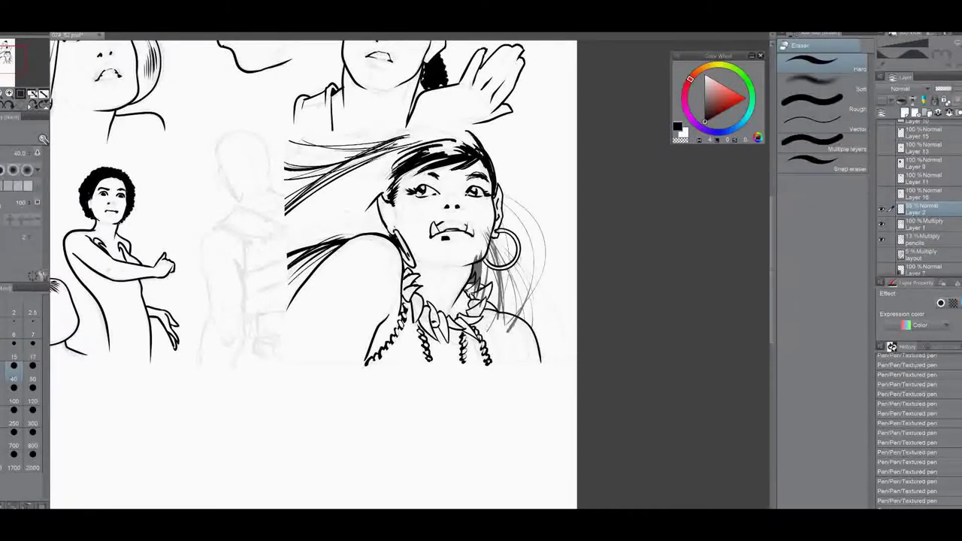
mouse_move(499, 235)
mouse_down()
mouse_move(490, 263)
mouse_move(483, 248)
mouse_up()
mouse_move(484, 251)
mouse_down()
mouse_move(472, 265)
mouse_move(476, 308)
mouse_move(493, 334)
mouse_up()
drag(505, 316, 489, 331)
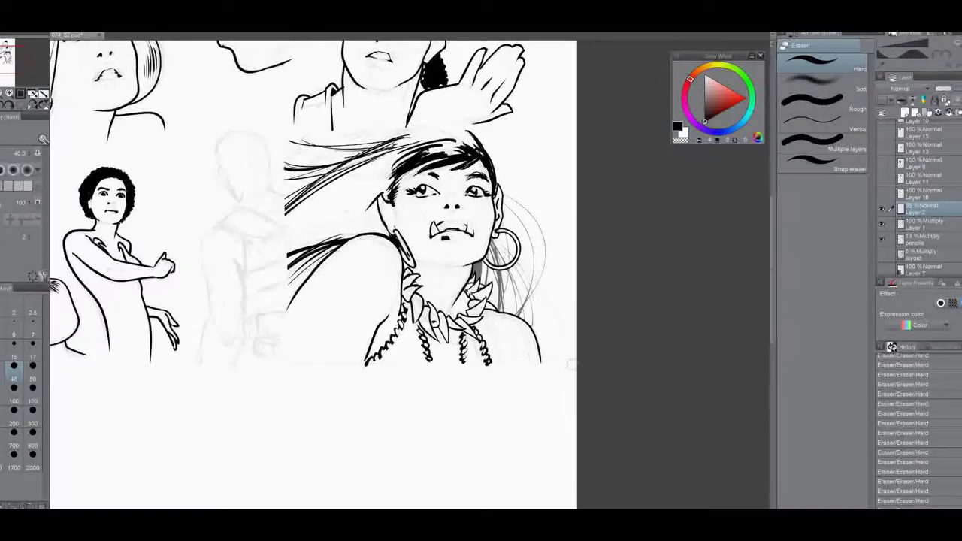
drag(951, 89, 961, 89)
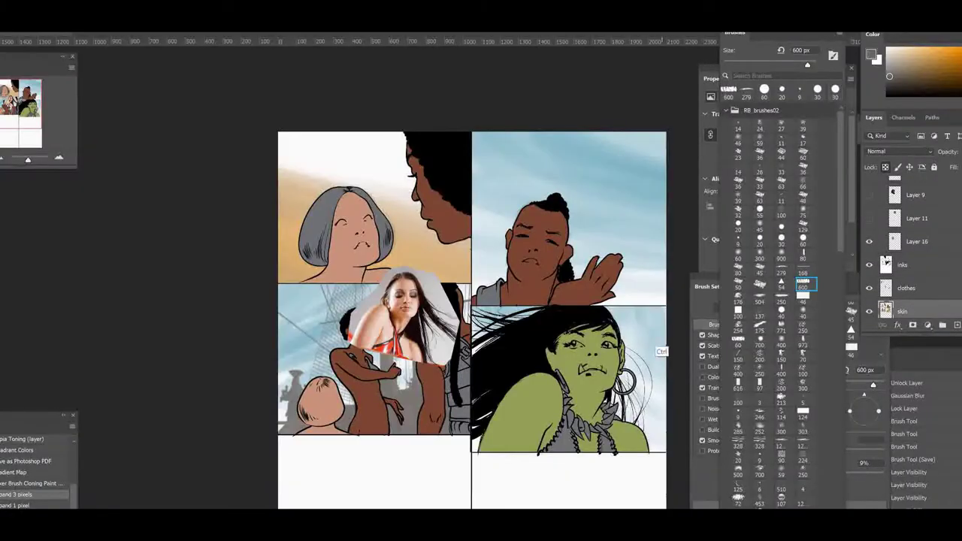
Step: In Photoshop, sample the tusked woman's green skin and shade her neck, near shoulder and arm with the 279 px brush
key(ctrl+plus)
click(741, 270)
alt+click(543, 367)
key(ctrl+minus)
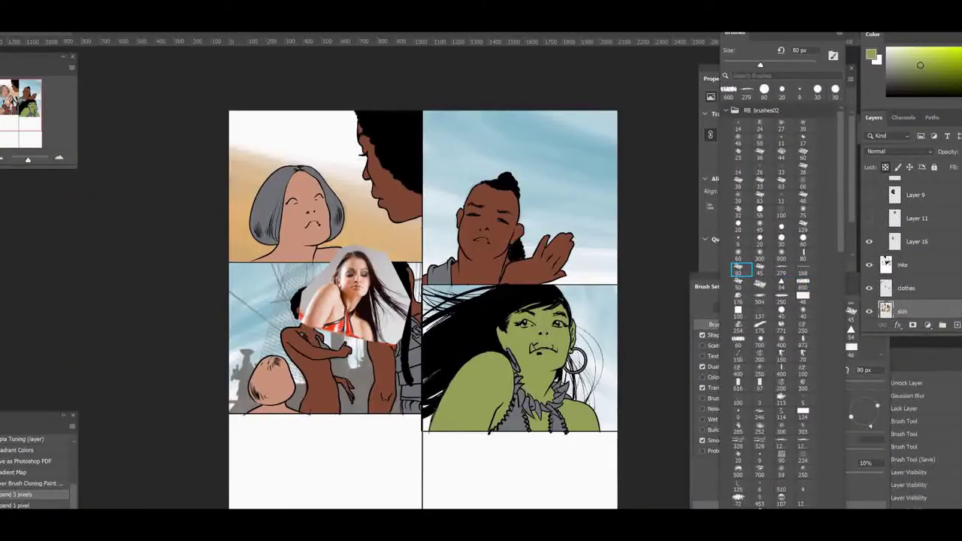
click(746, 91)
click(96, 14)
click(96, 69)
drag(518, 335, 543, 373)
mouse_move(502, 318)
mouse_down()
mouse_move(529, 358)
mouse_move(460, 399)
mouse_up()
drag(473, 379, 438, 427)
drag(506, 402, 493, 425)
Step: Extend the 279 px brush shading across the tusked woman's jaw, throat and far shoulder
drag(514, 314, 535, 333)
drag(585, 413, 567, 430)
mouse_move(505, 315)
mouse_down()
mouse_move(527, 352)
mouse_move(526, 397)
mouse_up()
drag(519, 366, 539, 397)
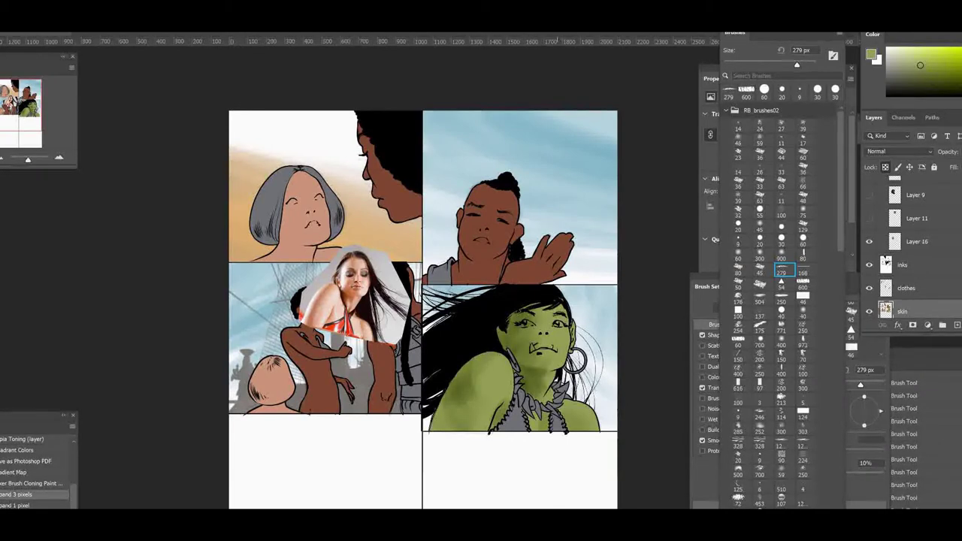
Step: Shift the painting colour from green to a muted reddish brown
click(96, 13)
click(97, 120)
click(961, 90)
click(961, 93)
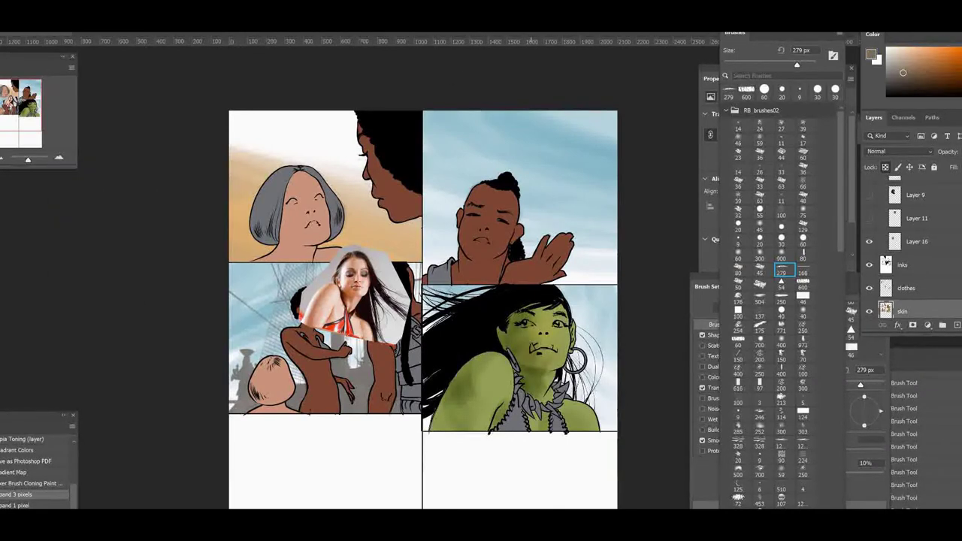
click(961, 71)
drag(961, 72, 961, 94)
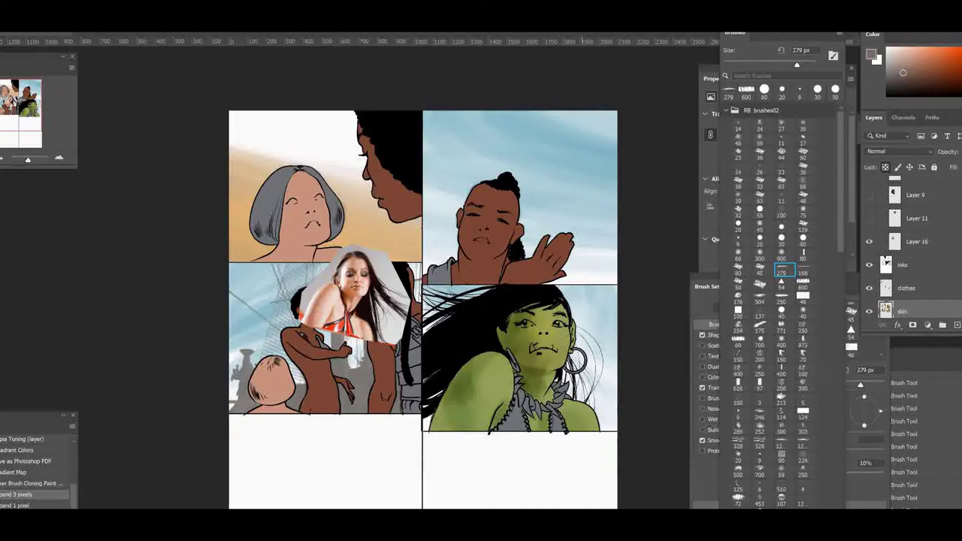
Step: Shade the tusked woman's face with sampled and darker olive greens using the 45 px brush
scroll(590, 365, up, 1)
scroll(601, 331, down, 1)
scroll(616, 291, down, 1)
click(760, 269)
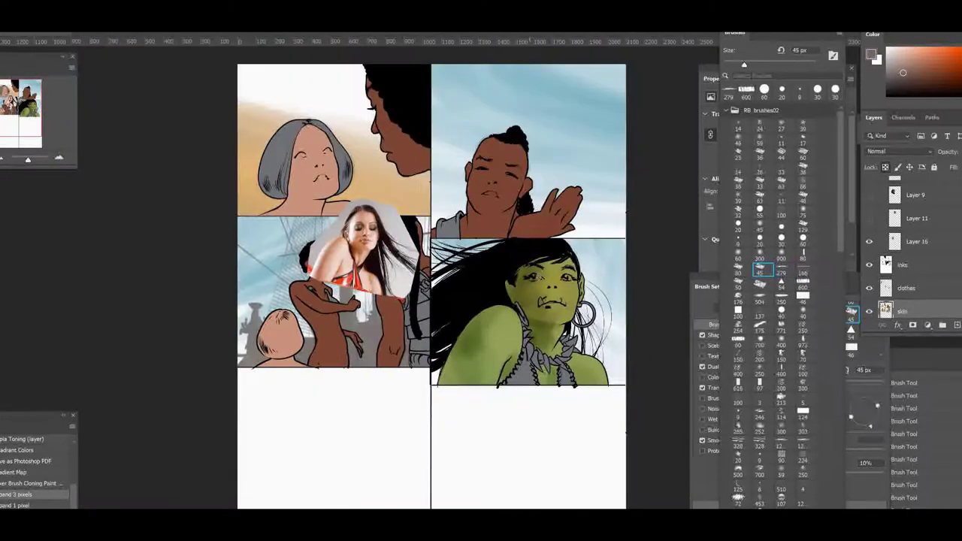
alt+click(543, 347)
mouse_move(533, 274)
mouse_down()
mouse_move(548, 276)
mouse_move(542, 290)
mouse_move(548, 284)
mouse_move(545, 319)
mouse_move(533, 313)
mouse_move(538, 343)
mouse_up()
click(942, 83)
click(738, 269)
click(760, 269)
alt+click(547, 327)
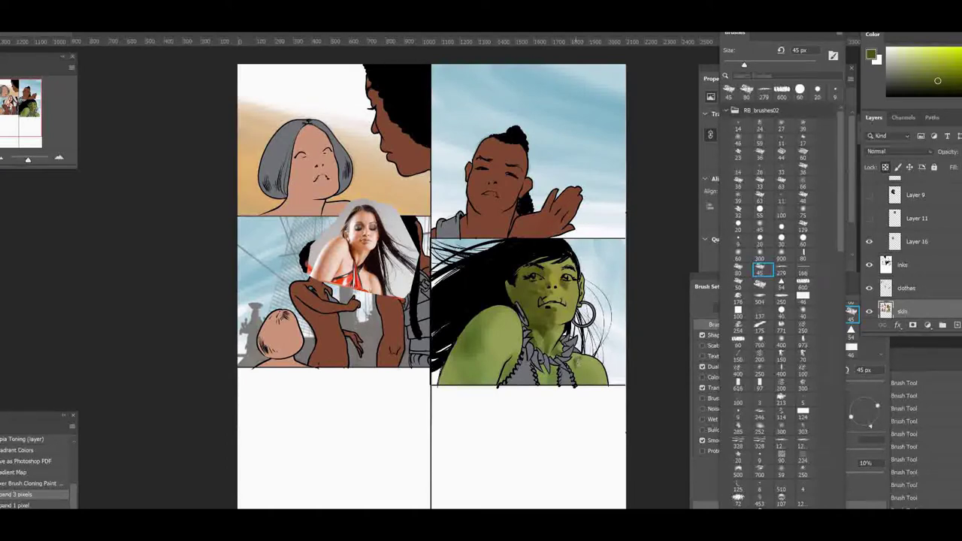
Step: Add dark olive shadow patches to the far shoulder and the near upper arm with the 45 px brush
drag(578, 372, 591, 353)
alt+click(478, 351)
mouse_move(475, 356)
mouse_down()
mouse_move(482, 348)
mouse_move(475, 363)
mouse_up()
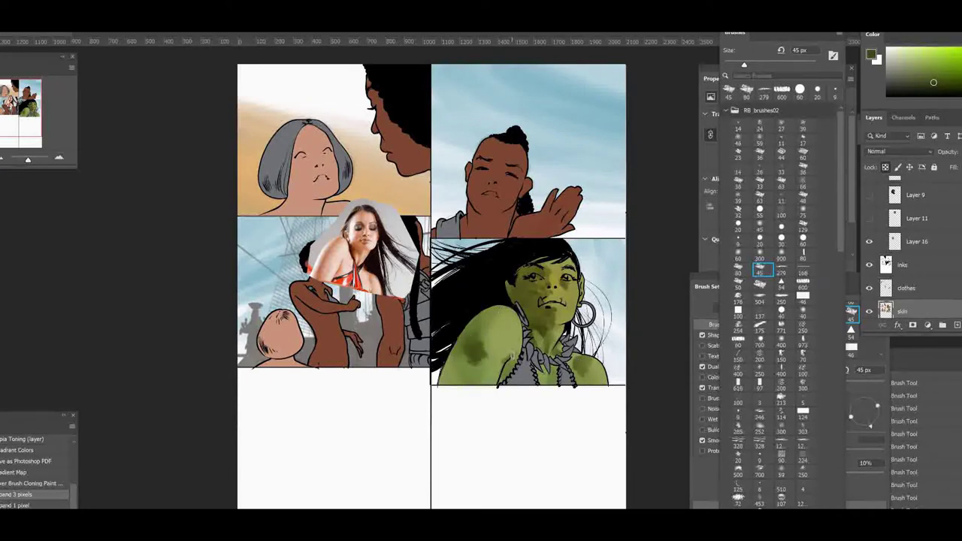
Step: Blend the near shoulder and arm shadows with sampled greens using the 80 px brush
click(741, 272)
alt+click(495, 352)
drag(485, 325, 478, 376)
alt+click(496, 378)
mouse_move(506, 300)
mouse_down()
mouse_move(475, 327)
mouse_move(456, 364)
mouse_up()
Step: Paint sampled light and mid greens over the tusked woman's face, alternating the 80 px and 45 px brushes
alt+click(525, 291)
mouse_move(520, 272)
mouse_down()
mouse_move(527, 299)
mouse_move(567, 309)
mouse_up()
alt+click(554, 296)
click(761, 269)
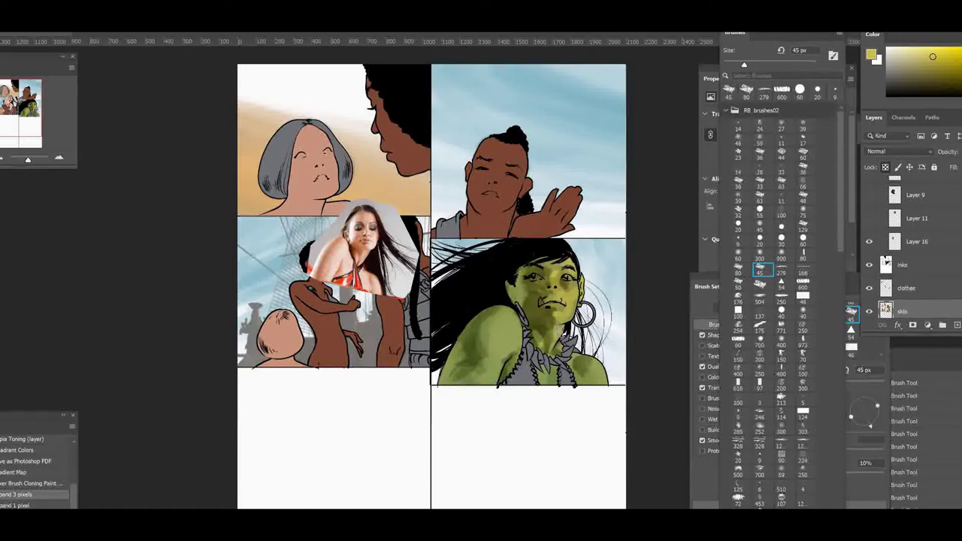
click(739, 270)
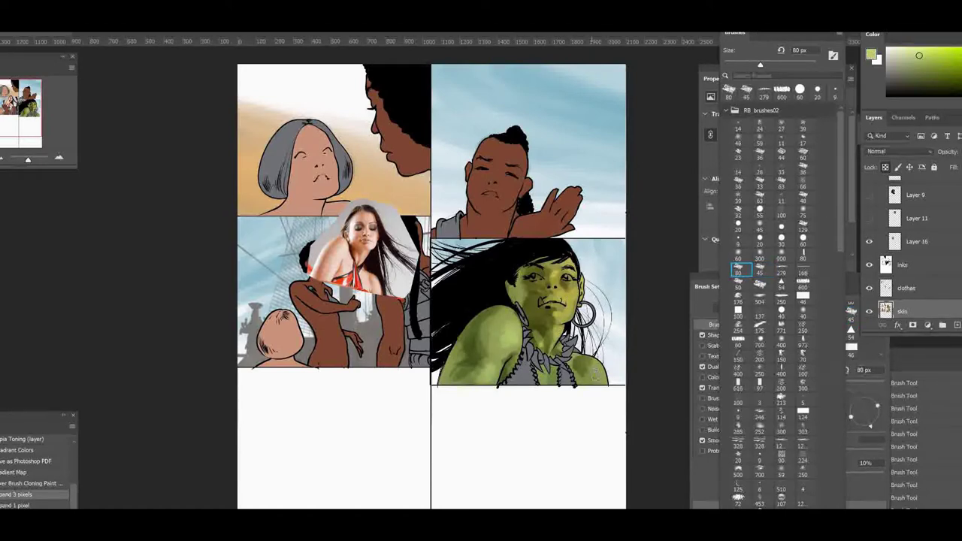
Step: Deepen the shadows around the near eye, nose and neck with sampled dark greens using the 45 px brush
ctrl+click(601, 329)
click(761, 270)
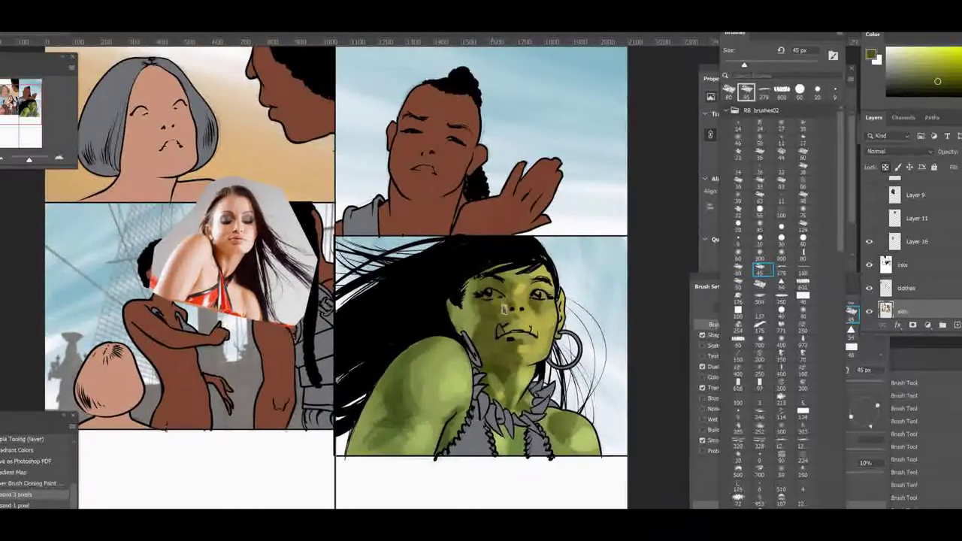
drag(504, 308, 479, 298)
alt+click(472, 292)
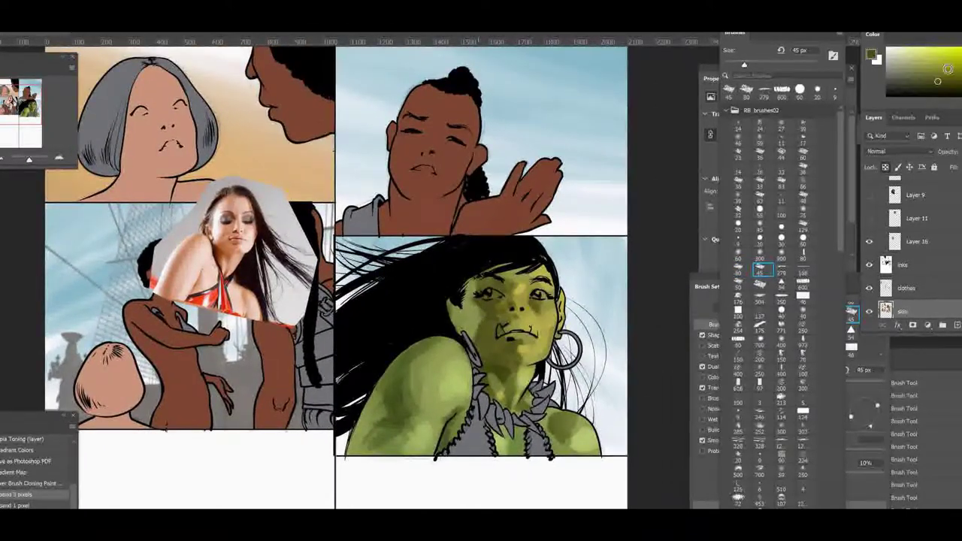
alt+click(482, 295)
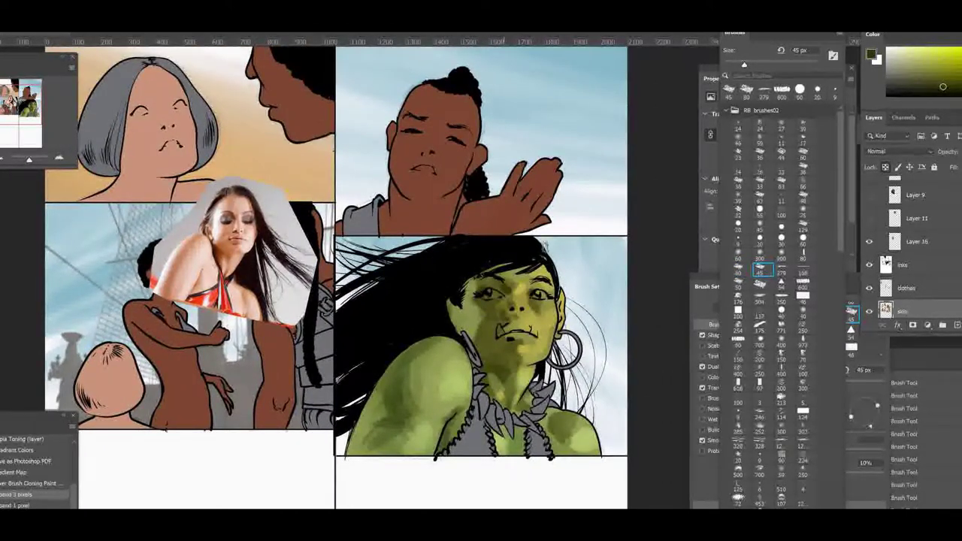
drag(482, 361, 498, 375)
alt+click(482, 371)
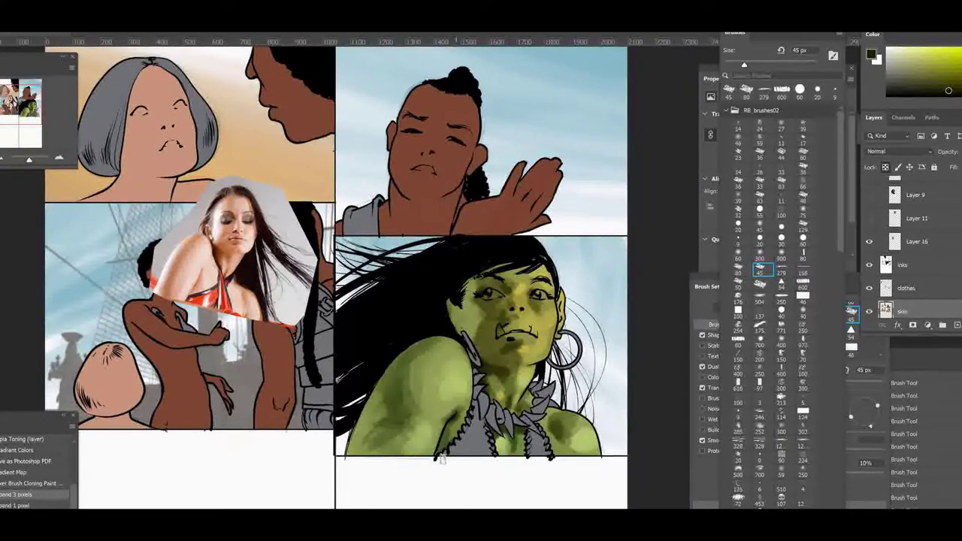
Step: Soften the shading on the face, chin and neck with sampled greens using the soft 300 px brush
click(762, 257)
alt+click(542, 307)
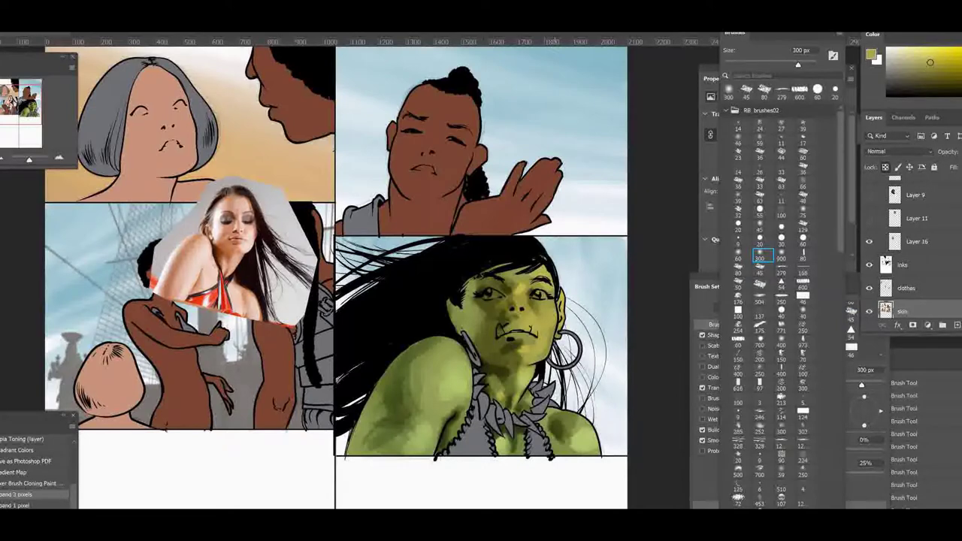
alt+click(522, 353)
alt+click(513, 396)
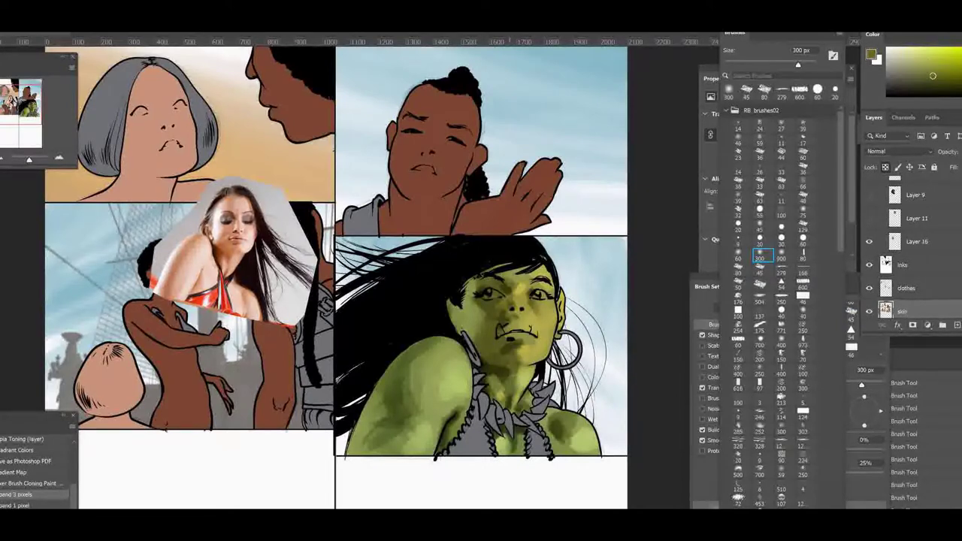
alt+click(483, 323)
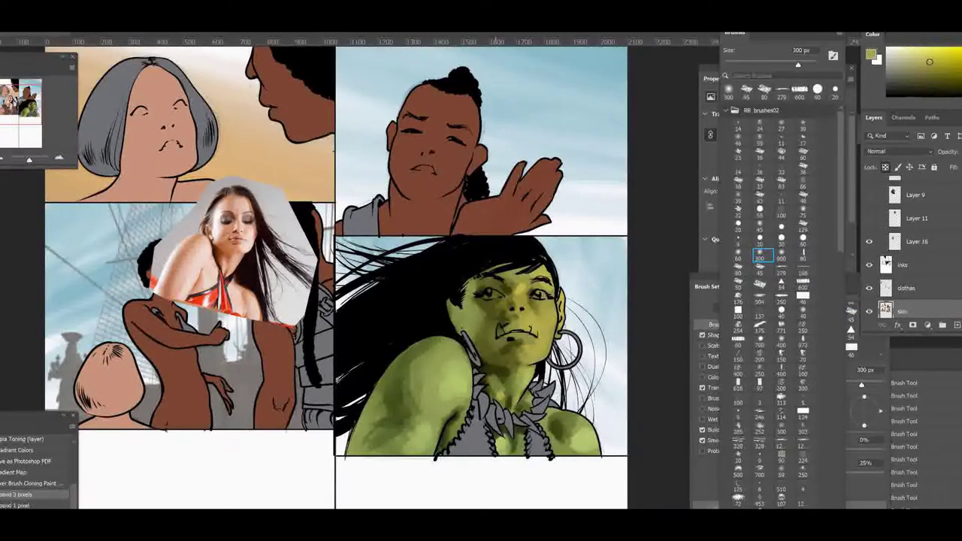
alt+click(490, 394)
alt+click(505, 412)
Step: Smooth the near shoulder and face tones with the soft 900 px and 300 px brushes
click(782, 258)
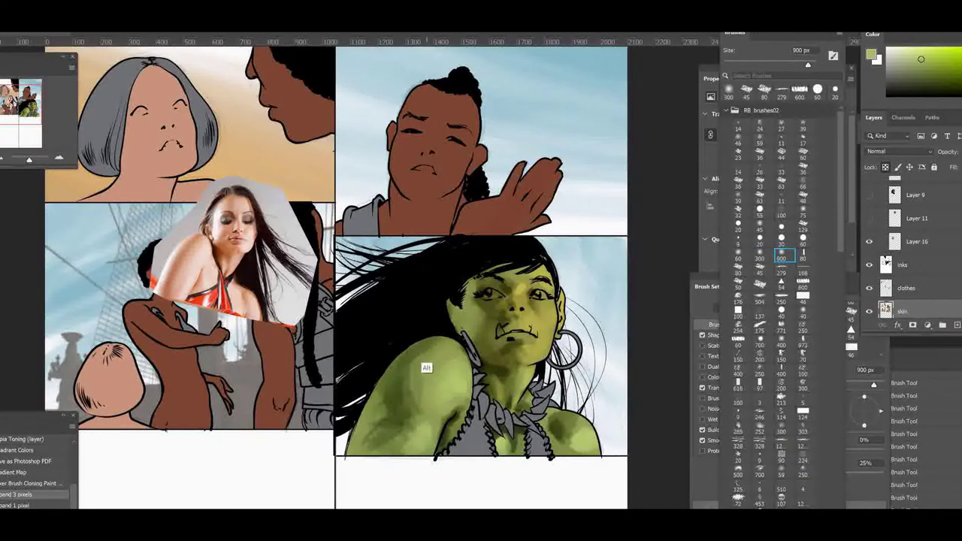
click(760, 258)
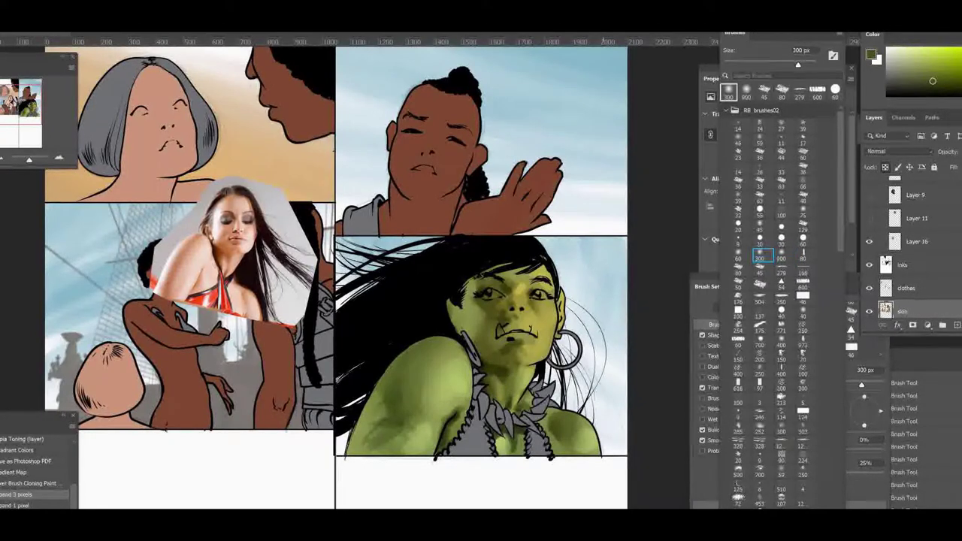
alt+click(521, 308)
alt+click(517, 278)
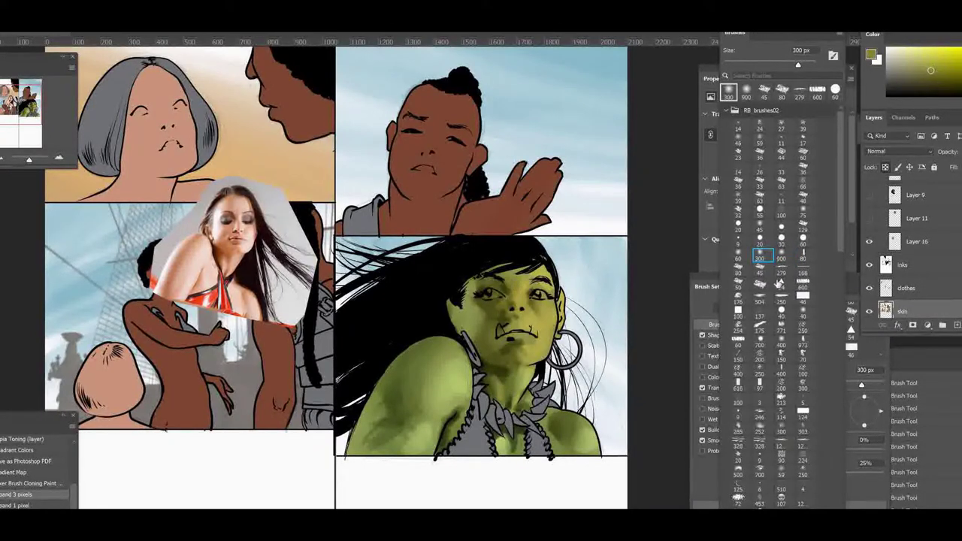
Step: Refine the chin, neck, nose and brow shading with sampled greens using the hard 60 px and 30 px brushes
click(803, 240)
alt+click(521, 347)
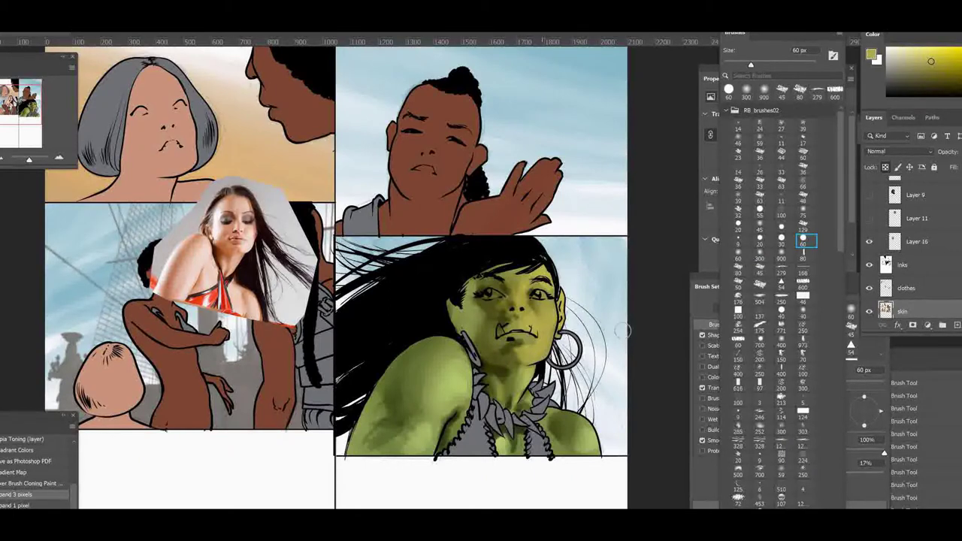
click(782, 240)
alt+click(495, 390)
alt+click(529, 306)
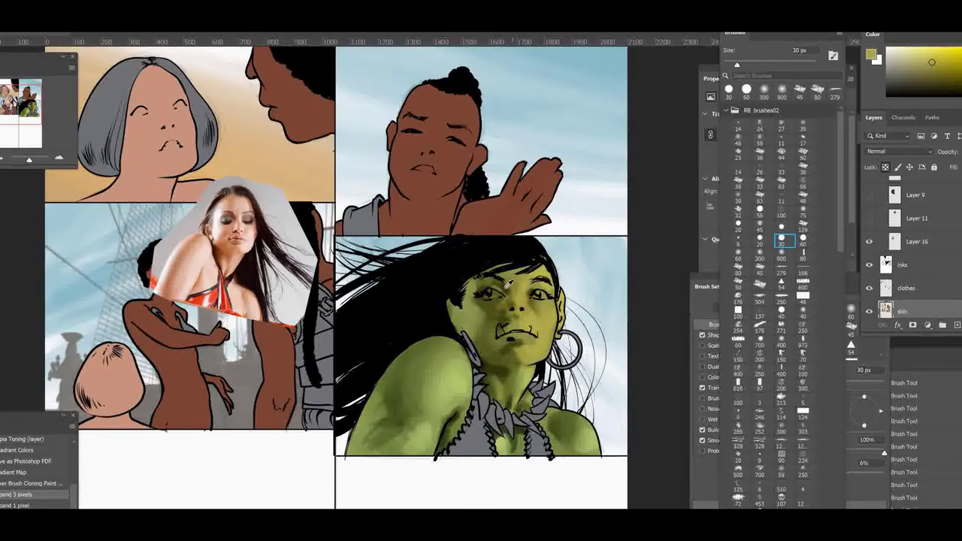
alt+click(508, 283)
Step: Model the jaw and the cheek beside the mouth with sampled greens using the 60 px brush
click(747, 90)
alt+click(461, 331)
alt+click(538, 338)
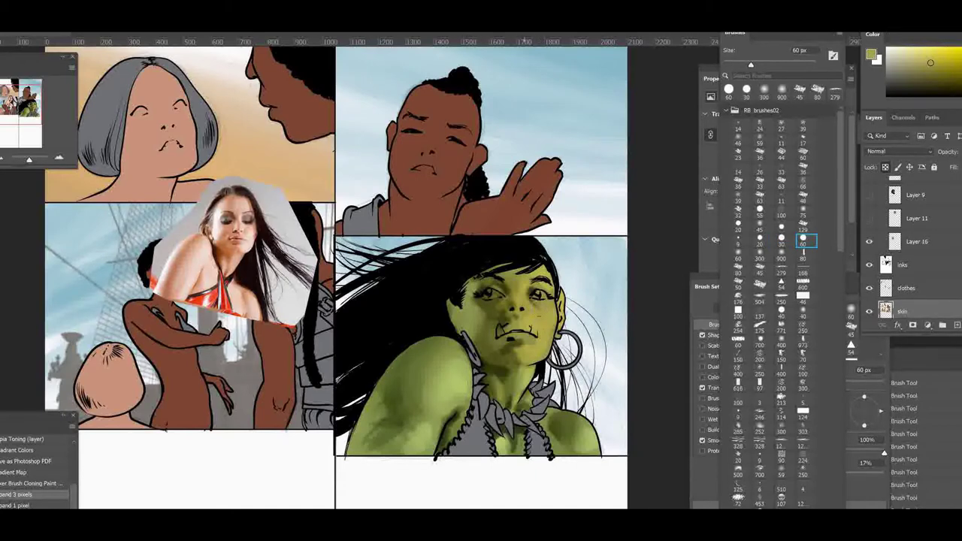
alt+click(538, 346)
Step: Detail the shading around both eyes and the nose bridge with sampled greens using the 30 px brush
click(782, 241)
alt+click(530, 300)
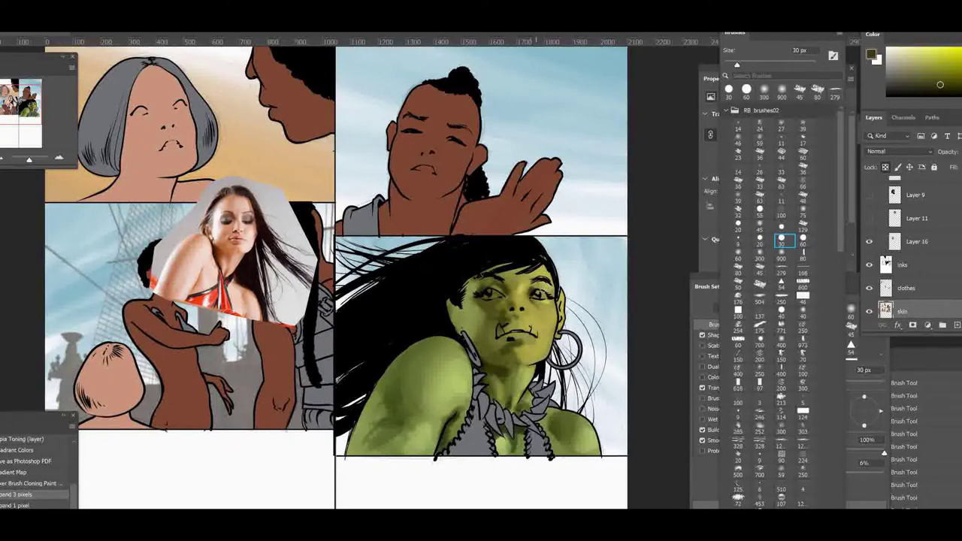
alt+click(532, 297)
alt+click(531, 308)
alt+click(506, 306)
alt+click(506, 295)
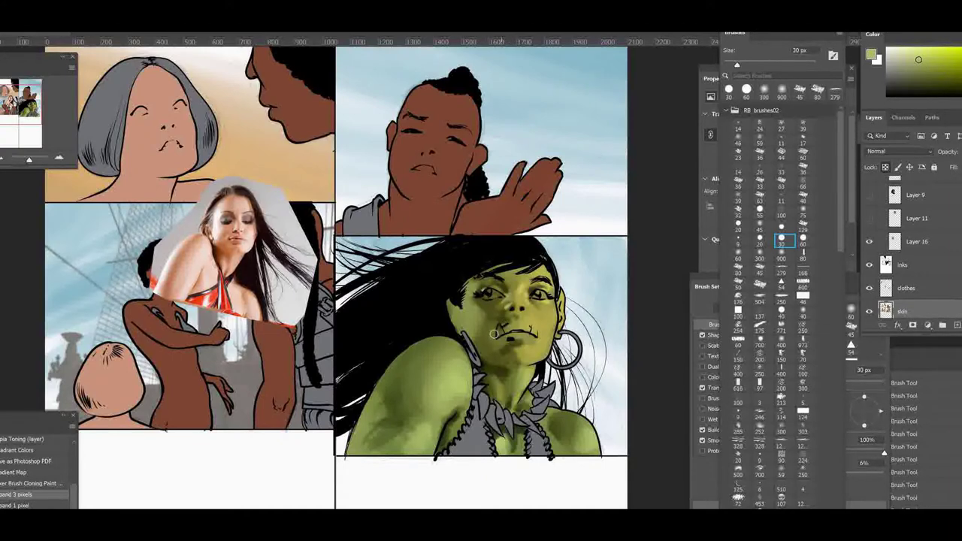
alt+click(489, 286)
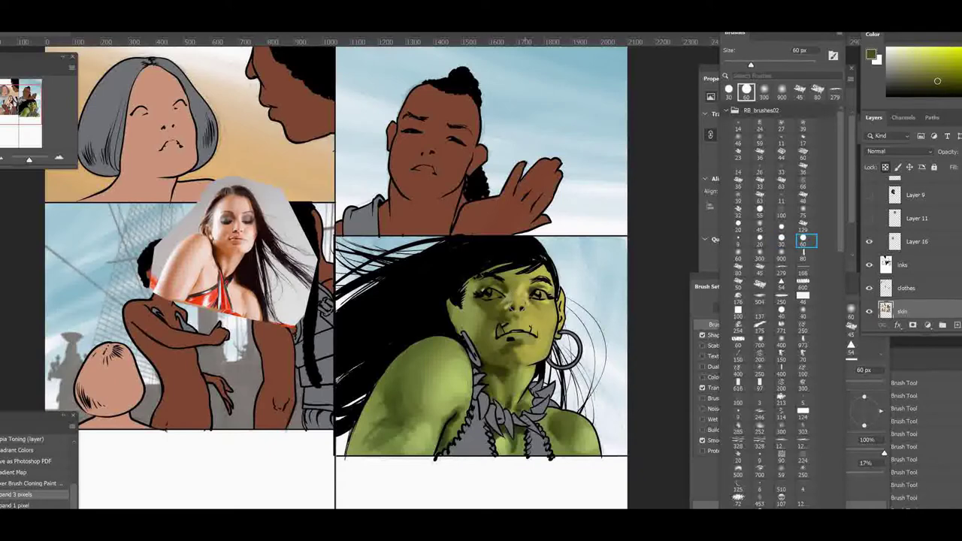
Step: Lay pale yellow-green highlights on the face, switching among the 30 px, soft 300 px and 60 px brushes
alt+click(511, 318)
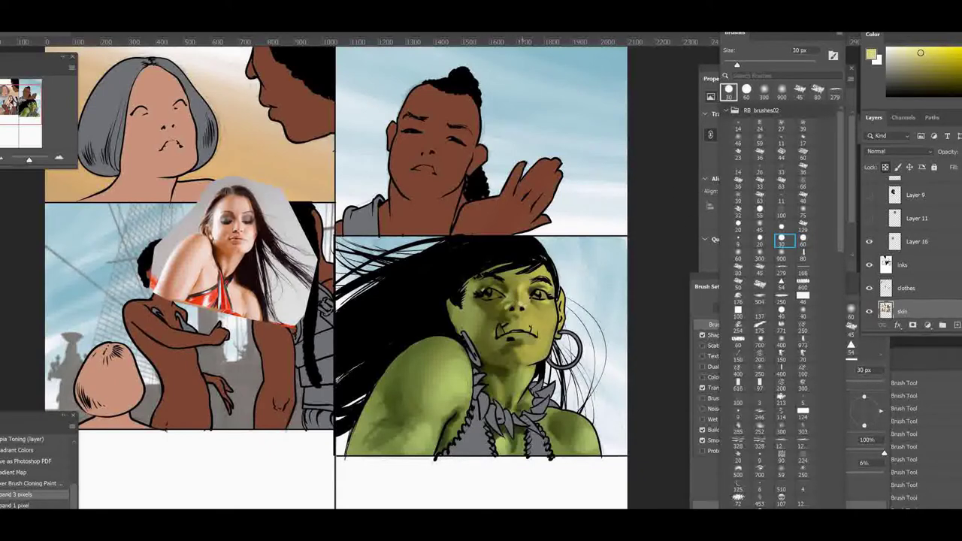
click(760, 256)
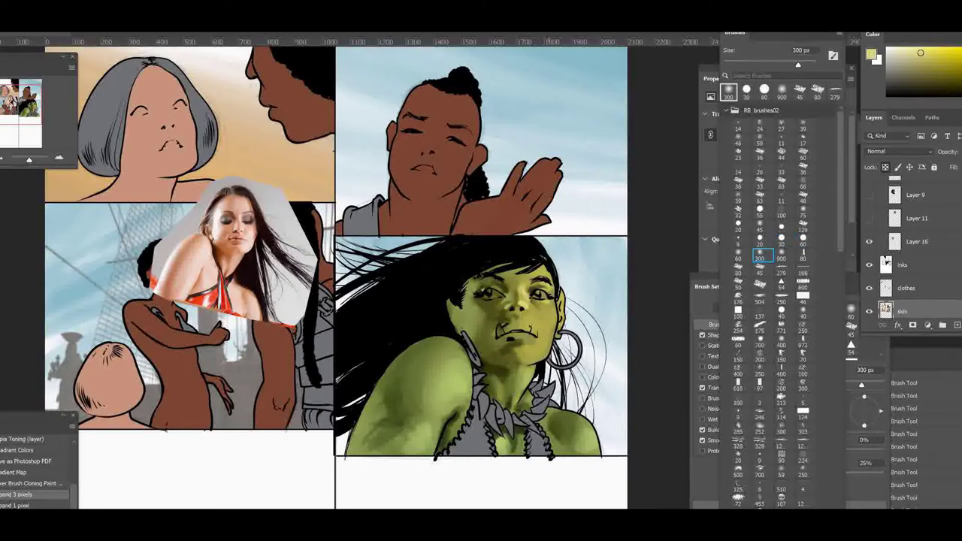
click(804, 240)
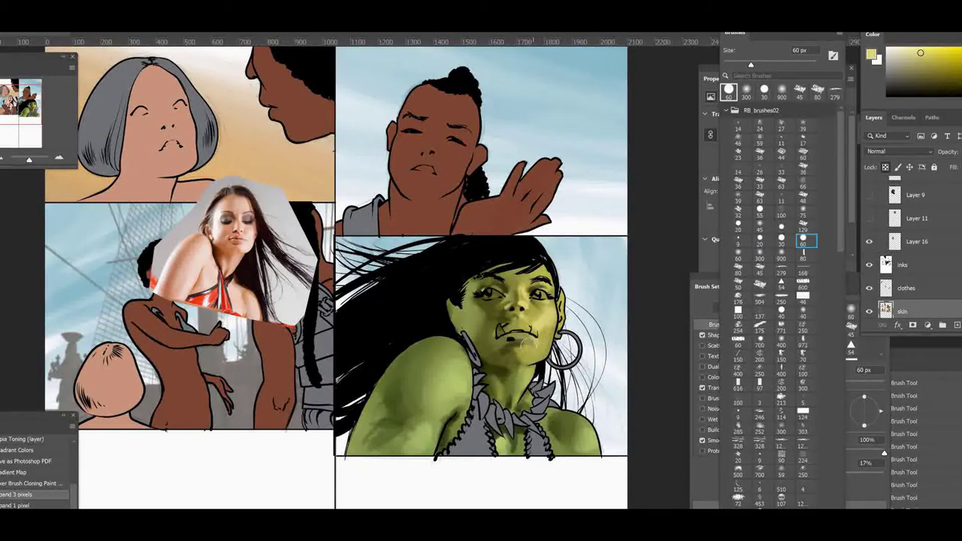
Step: Sharpen the dark shading around the nose and mouth with sampled tones using the 60 px and 30 px brushes
alt+click(536, 314)
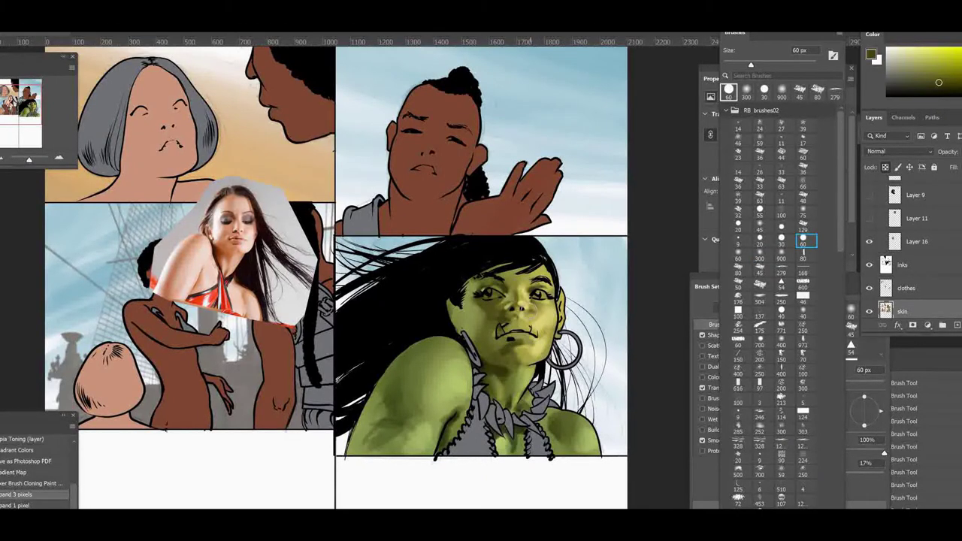
alt+click(522, 305)
click(782, 240)
alt+click(524, 308)
alt+click(533, 335)
alt+click(504, 338)
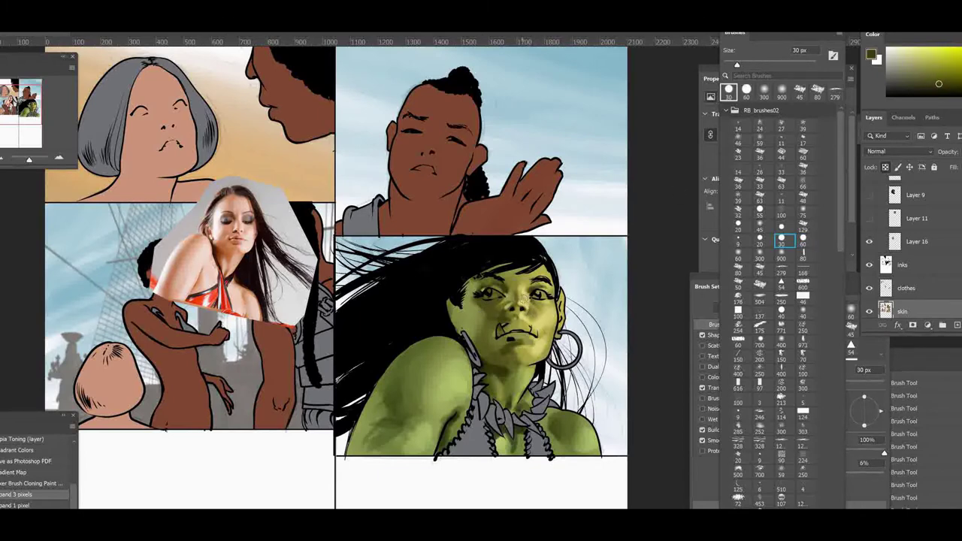
Step: Refine the tusked woman's eyes and nose bridge with sampled pale grey, black and dark green tones using the 30 px brush
alt+click(507, 326)
click(952, 52)
alt+click(489, 291)
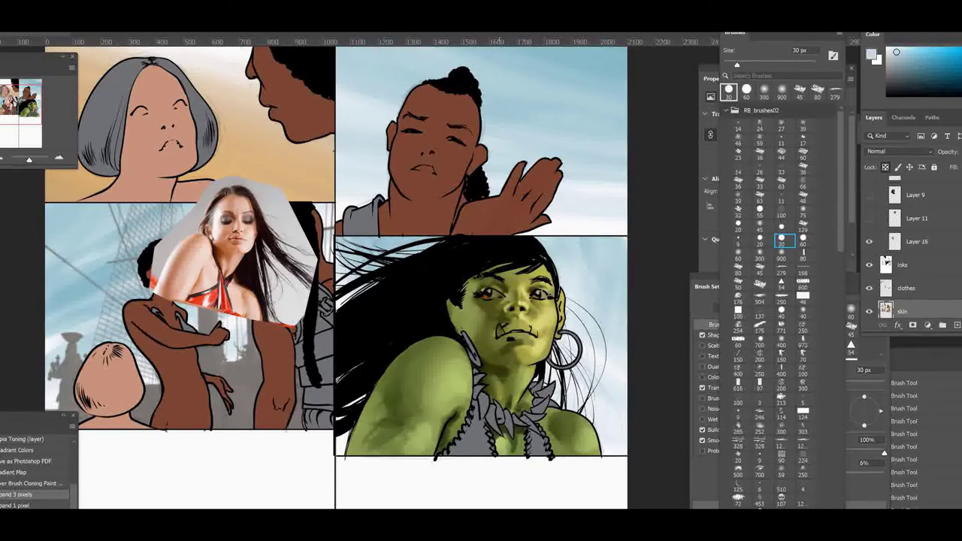
alt+click(524, 337)
alt+click(487, 294)
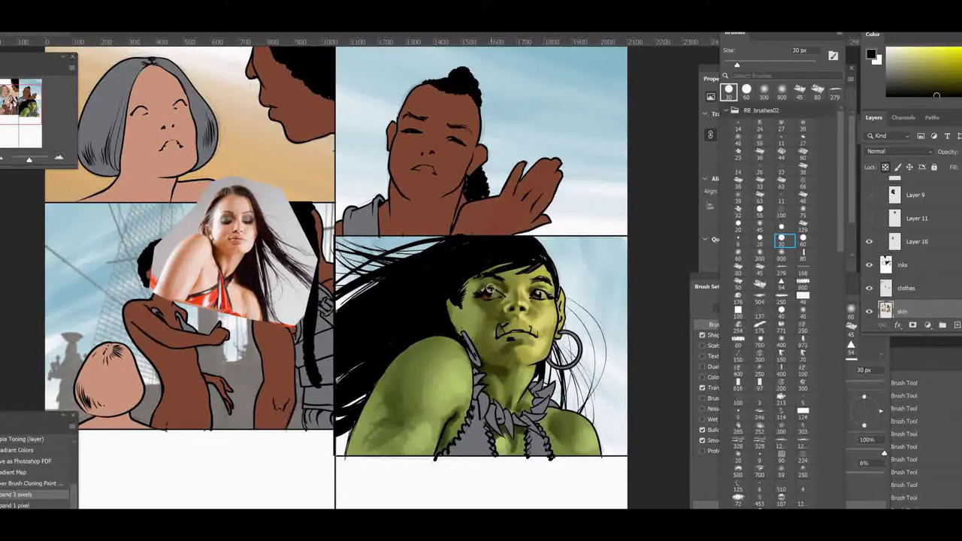
alt+click(504, 298)
alt+click(512, 307)
Step: Soften the shading near the mouth with the soft 300 px brush and refine the far eye with the 30 px brush
click(761, 256)
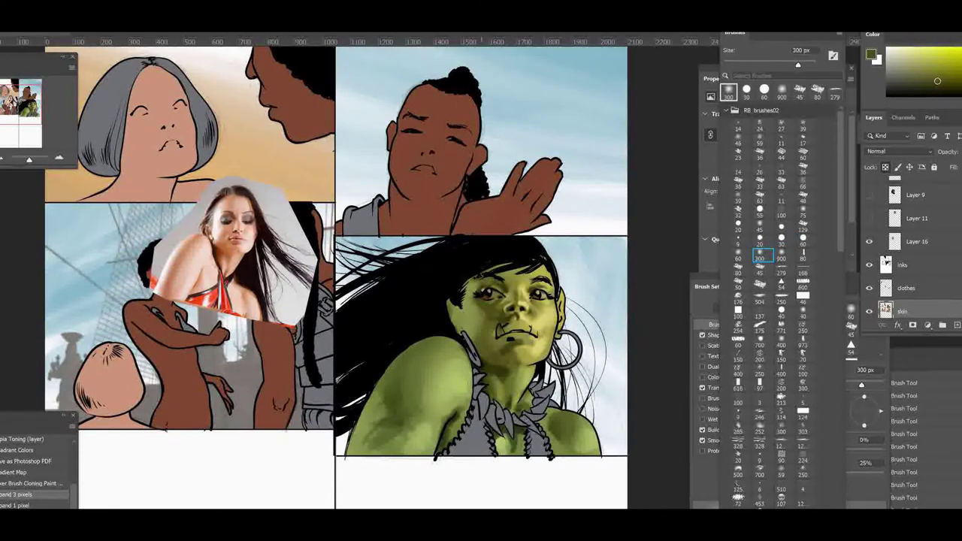
alt+click(508, 334)
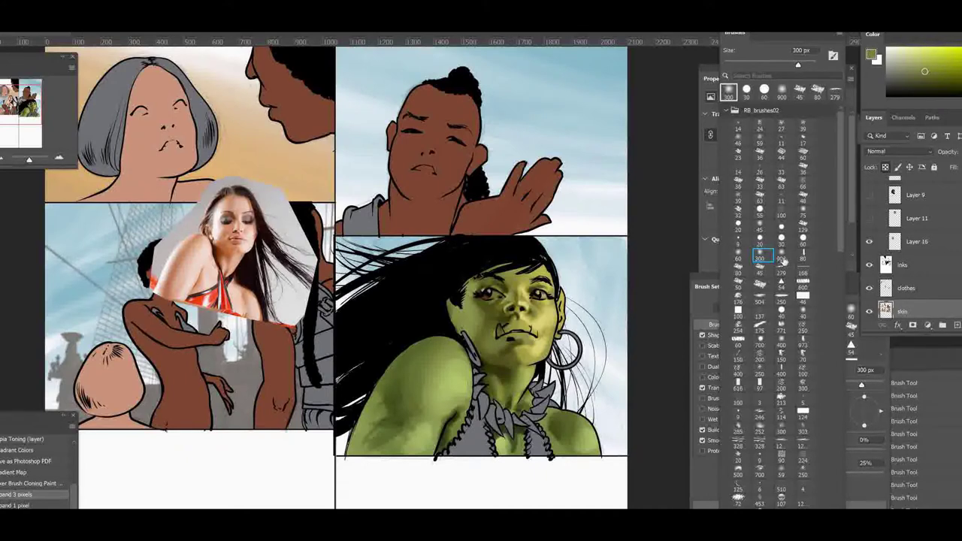
alt+click(536, 283)
click(747, 91)
alt+click(532, 289)
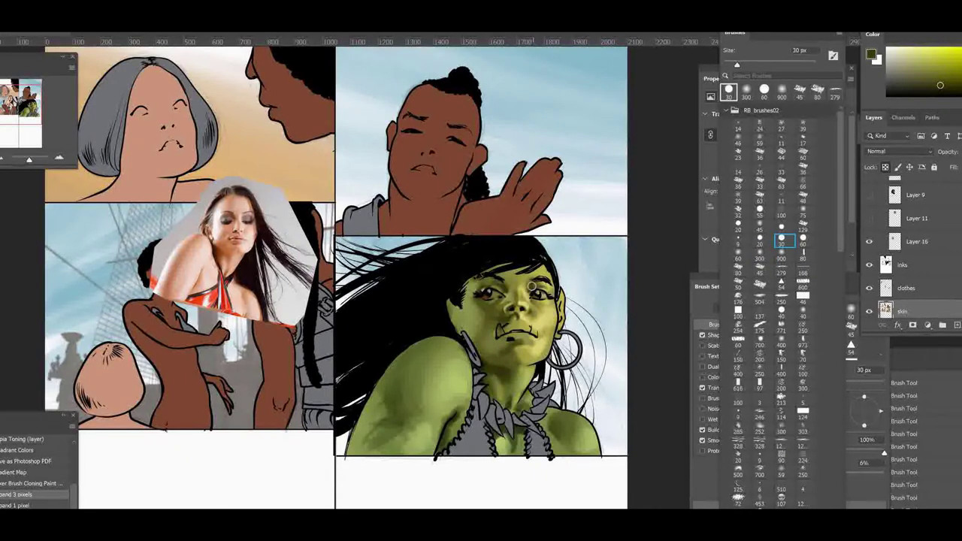
Step: Darken the tusked woman's lips with sampled greens and black using the 30 px brush
alt+click(531, 272)
alt+click(510, 359)
alt+click(512, 326)
alt+click(538, 311)
alt+click(516, 325)
alt+click(520, 331)
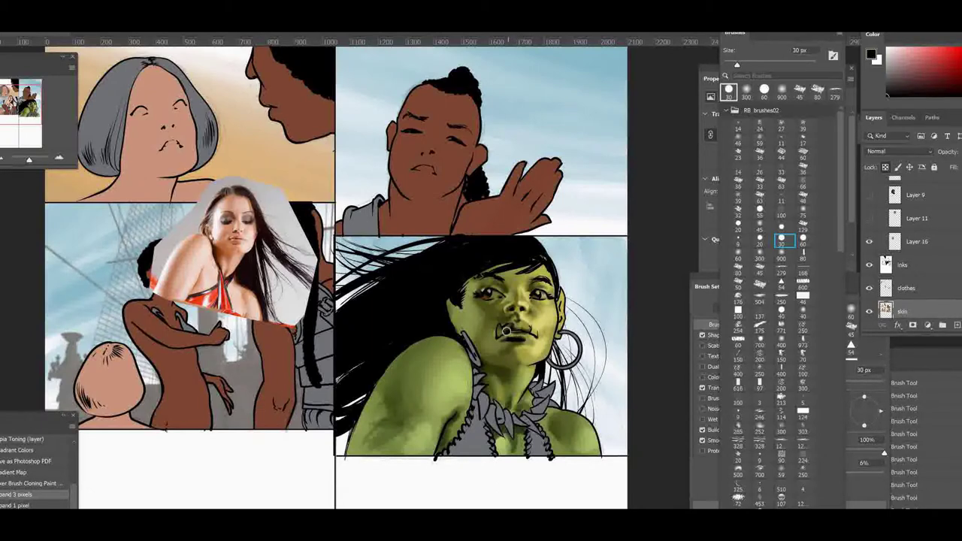
alt+click(542, 363)
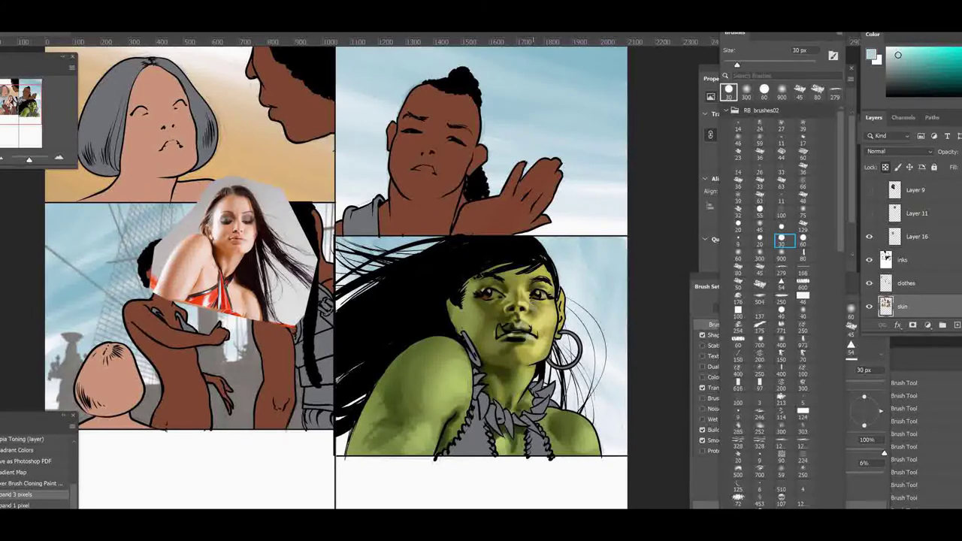
Step: Paint pale yellow highlights on the tusks and around the lips using the 20 px brush
alt+click(507, 364)
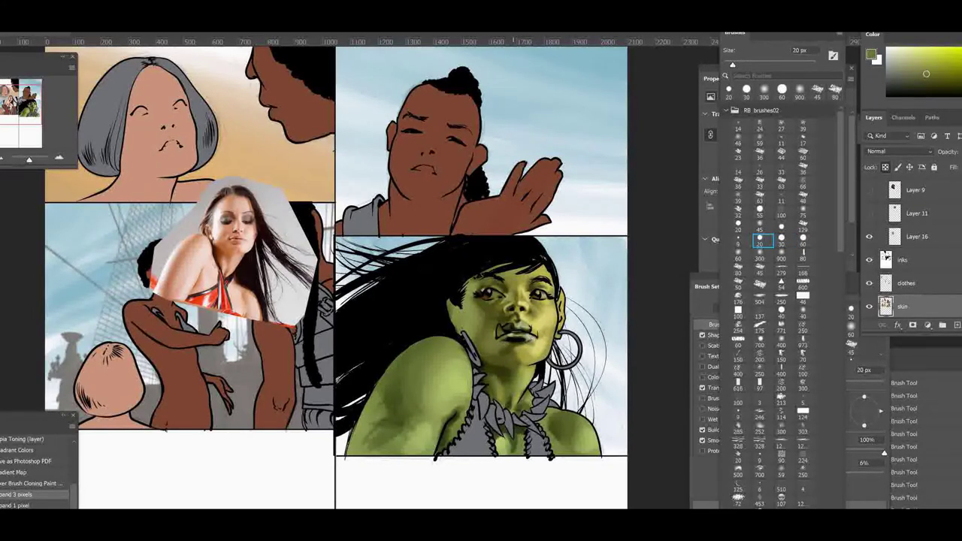
alt+click(537, 364)
alt+click(501, 329)
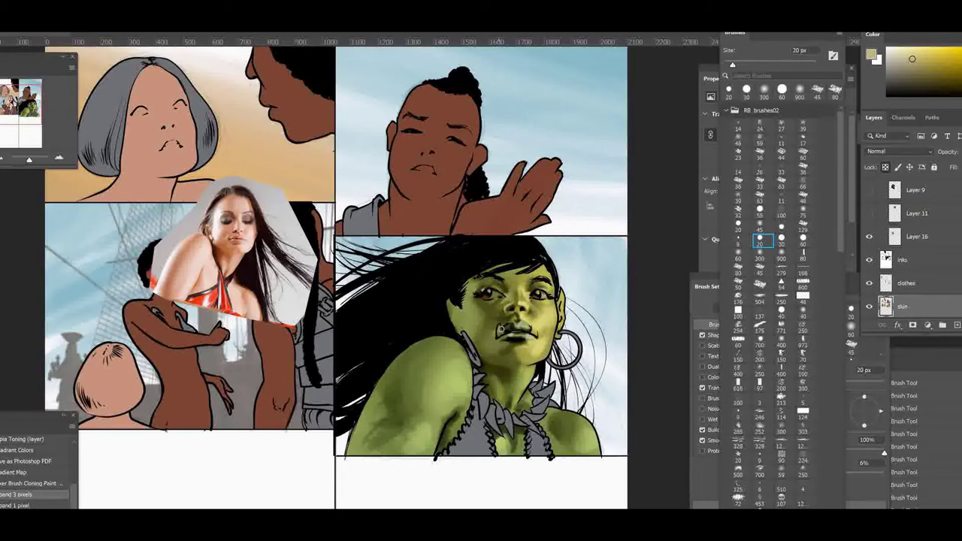
alt+click(524, 324)
mouse_move(499, 325)
mouse_down()
mouse_move(497, 336)
mouse_move(528, 332)
mouse_up()
Step: Shade the chin and neck with sampled dark green using the 60 px brush
click(760, 257)
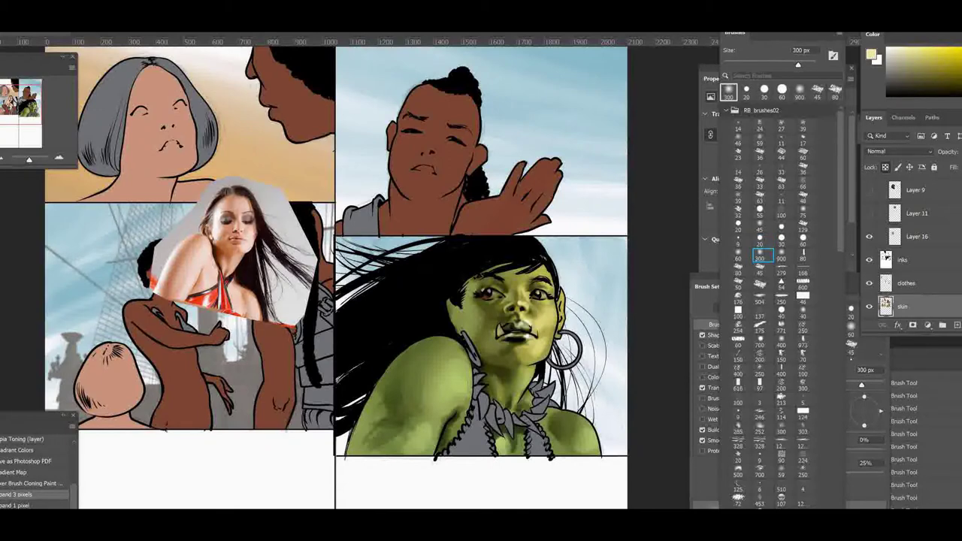
click(785, 91)
alt+click(498, 335)
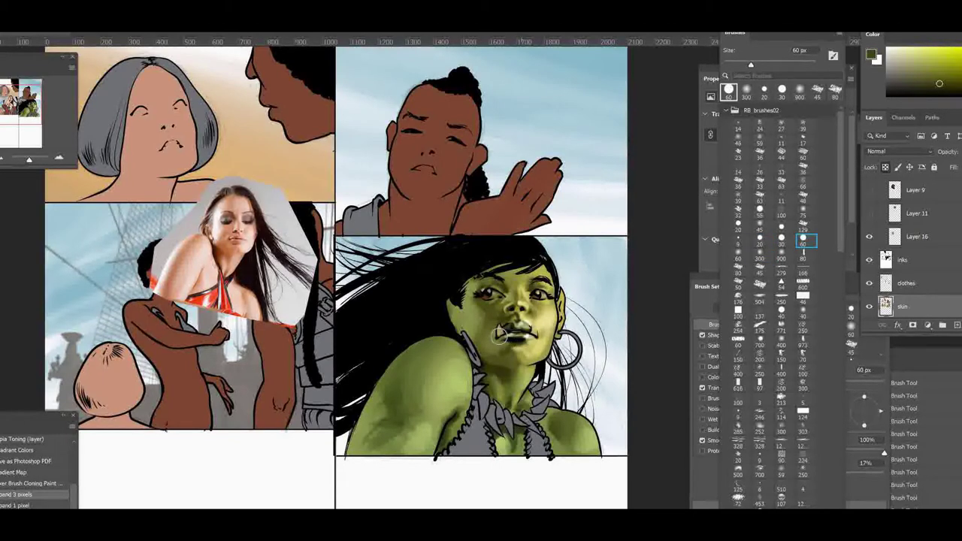
drag(514, 351, 519, 380)
alt+click(519, 350)
Step: Glaze the nose, cheek and neck with a pale muted pink using the soft 900 px brush
click(782, 256)
key(x)
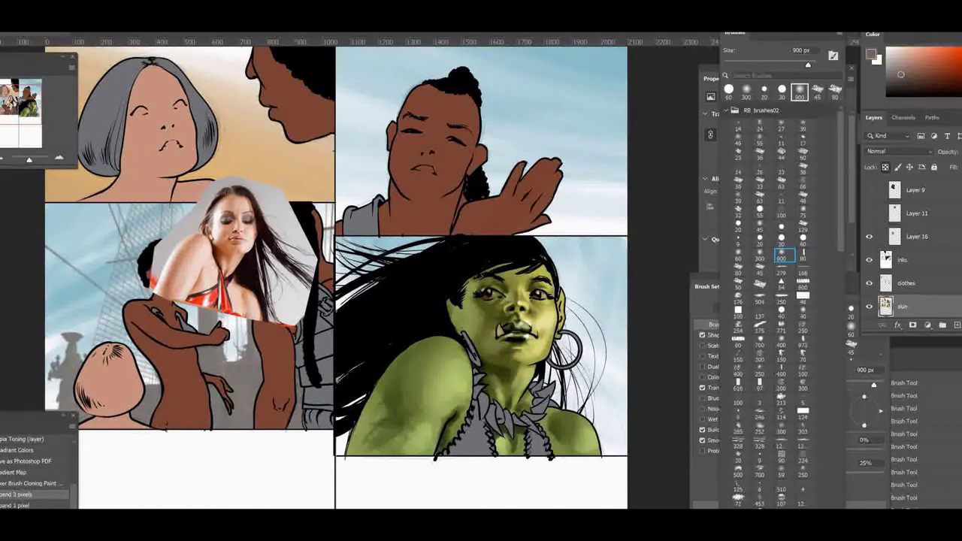
click(899, 58)
drag(520, 296, 538, 308)
drag(525, 368, 514, 397)
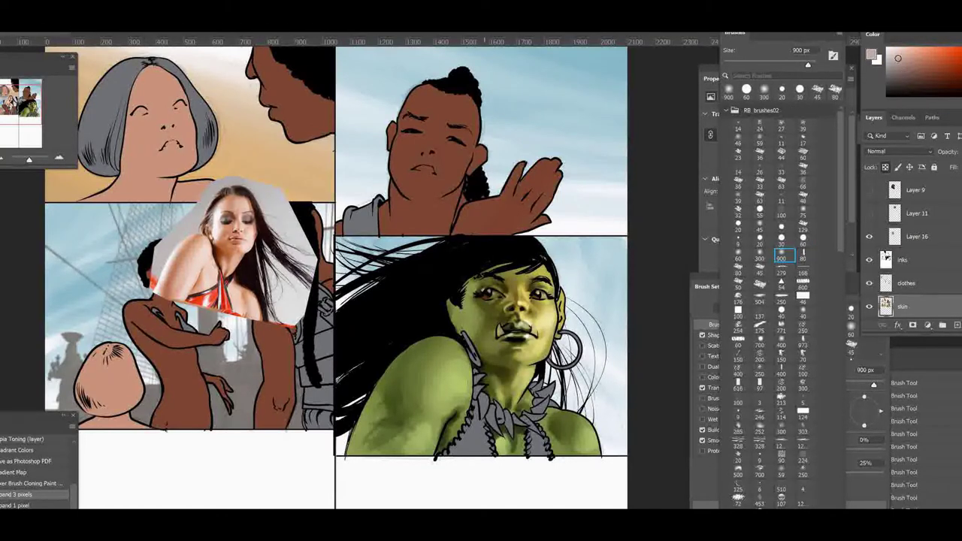
Step: Sharpen the details around the nose and eyes with dark green and black using the 30 px brush
click(782, 240)
alt+click(509, 338)
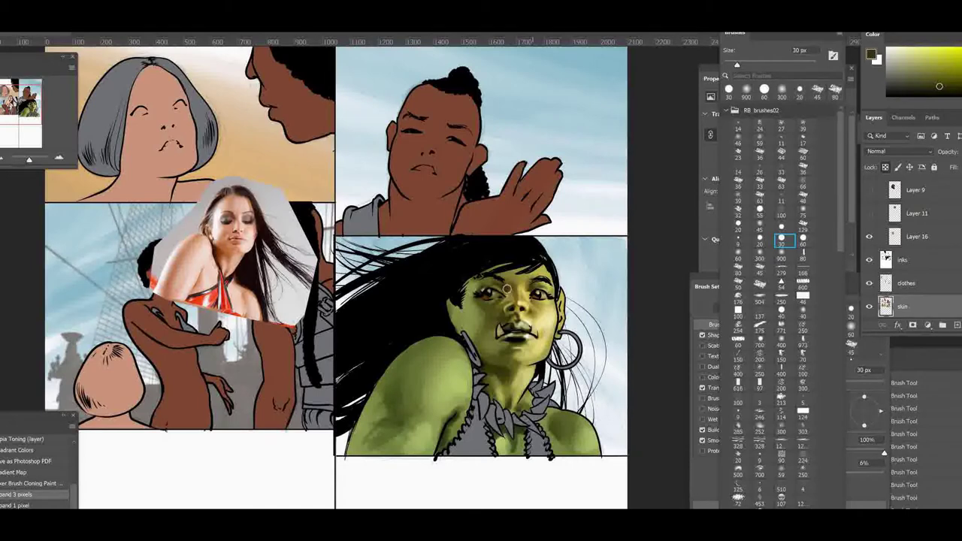
key(d)
alt+click(496, 301)
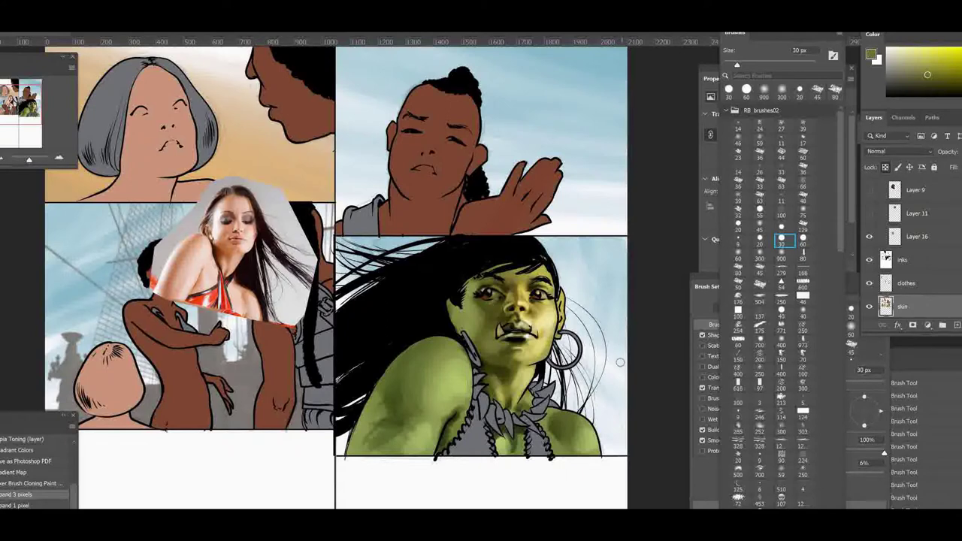
Step: Touch up the tusked woman's face and hairline with sampled tones, switching among the soft 900 px, 60 px and 20 px brushes
key(ctrl+0)
click(782, 258)
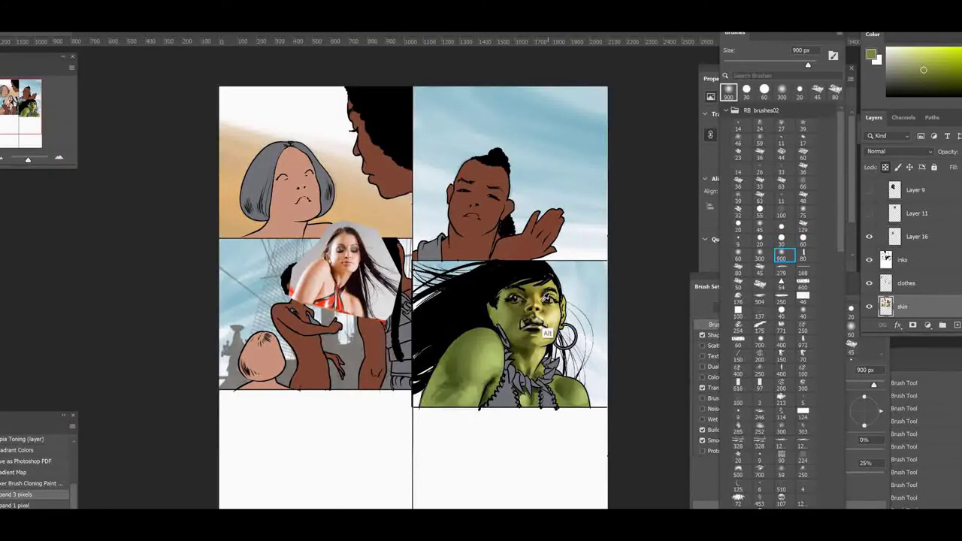
alt+click(547, 332)
click(804, 241)
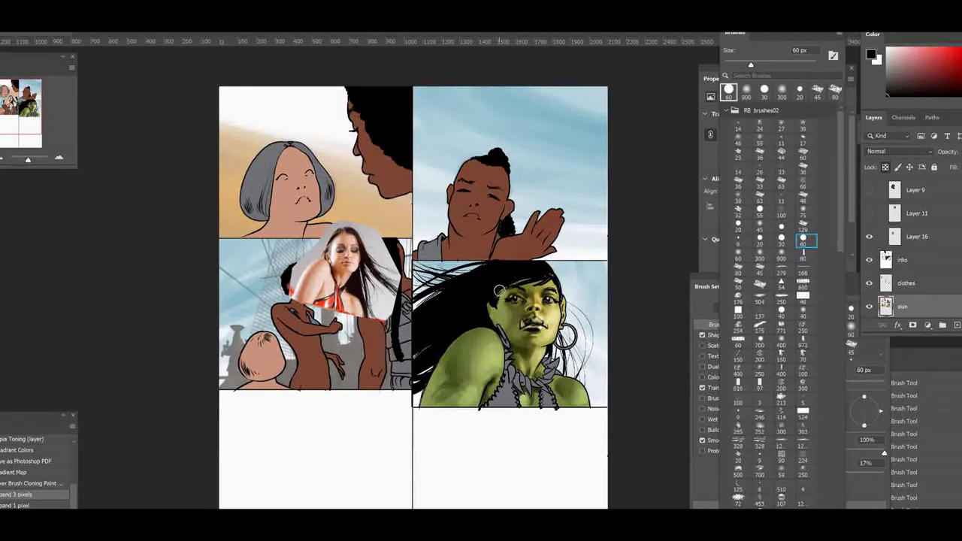
click(761, 240)
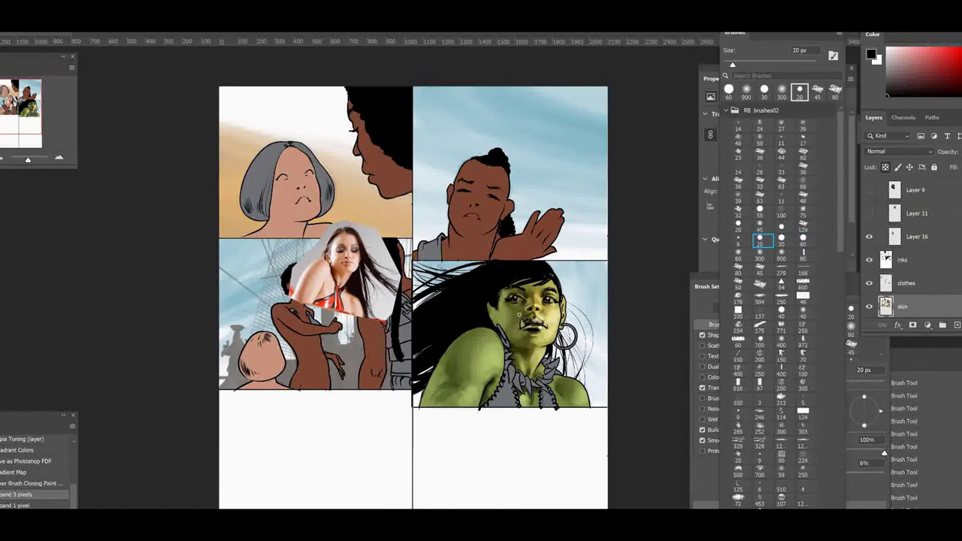
alt+click(518, 369)
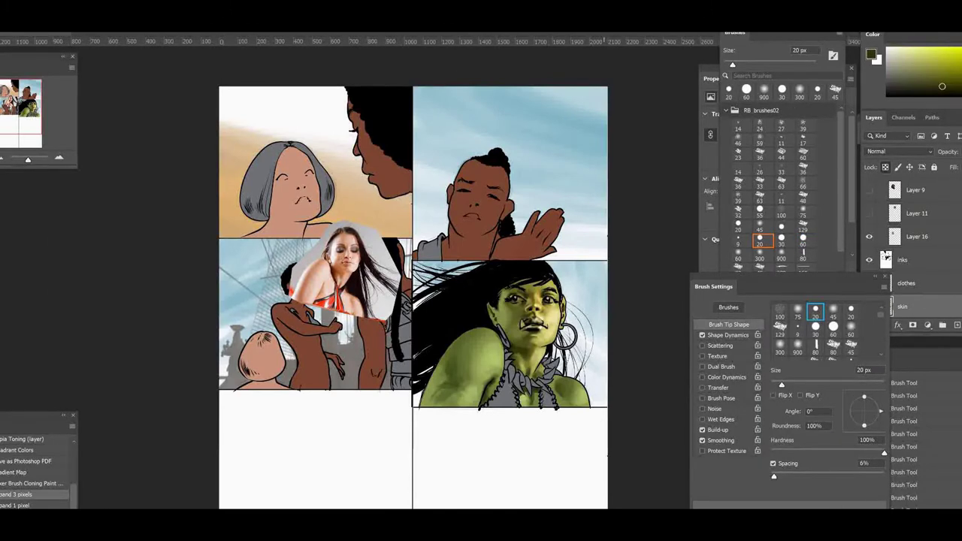
Step: Glaze the face with a muted dark green in Soft Light brush mode using the soft 900 px brush
click(761, 257)
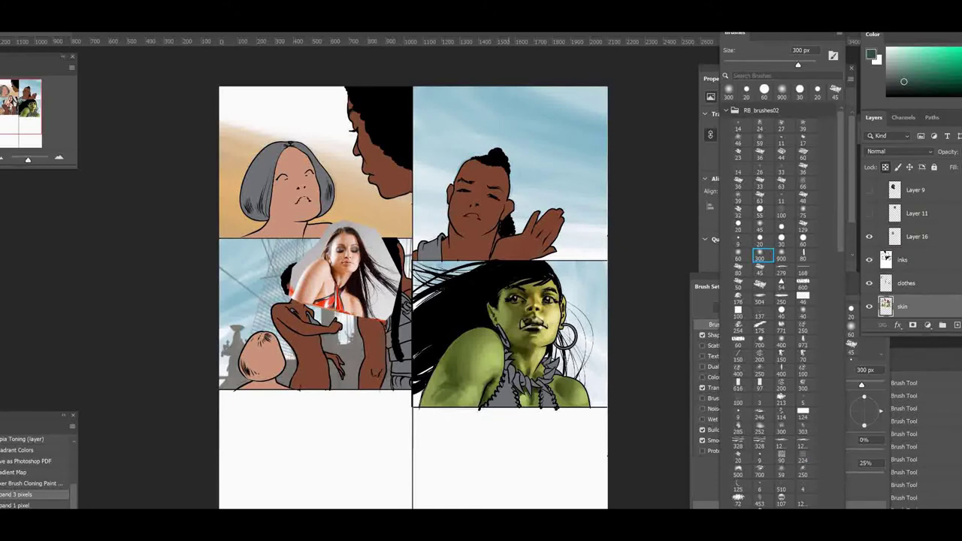
click(97, 16)
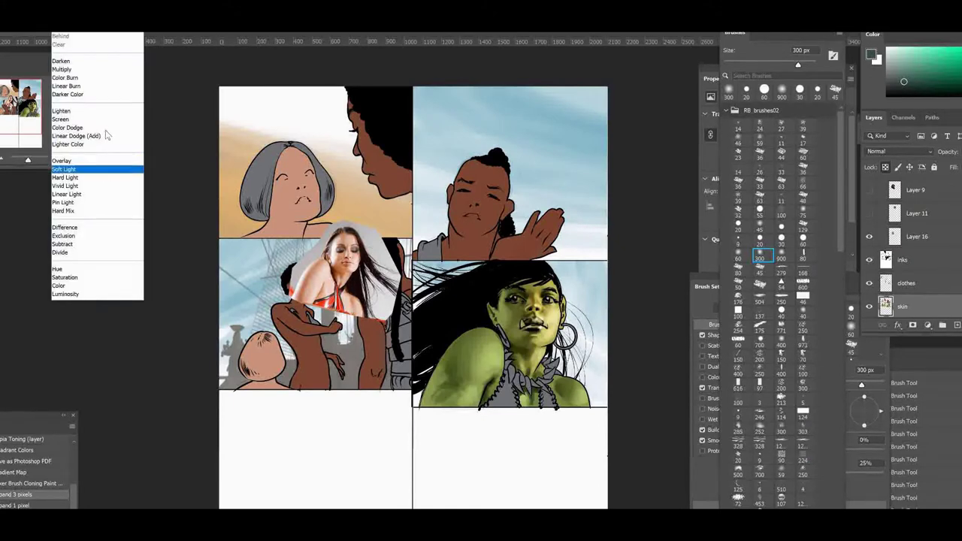
click(108, 170)
click(781, 91)
drag(545, 321, 501, 317)
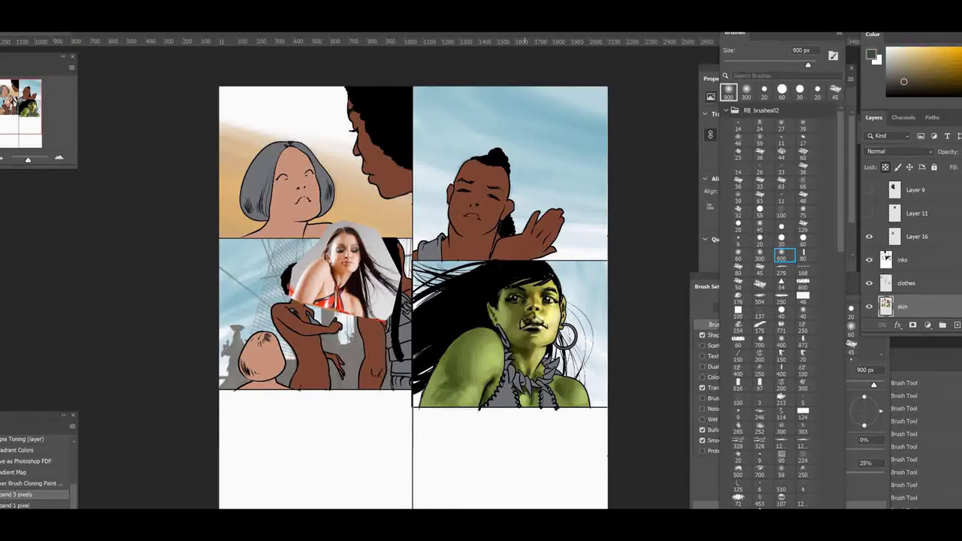
Step: Change the brush's blending mode again, sample the face green and pick a bright yellow-green paint colour
click(97, 16)
click(79, 126)
alt+click(522, 333)
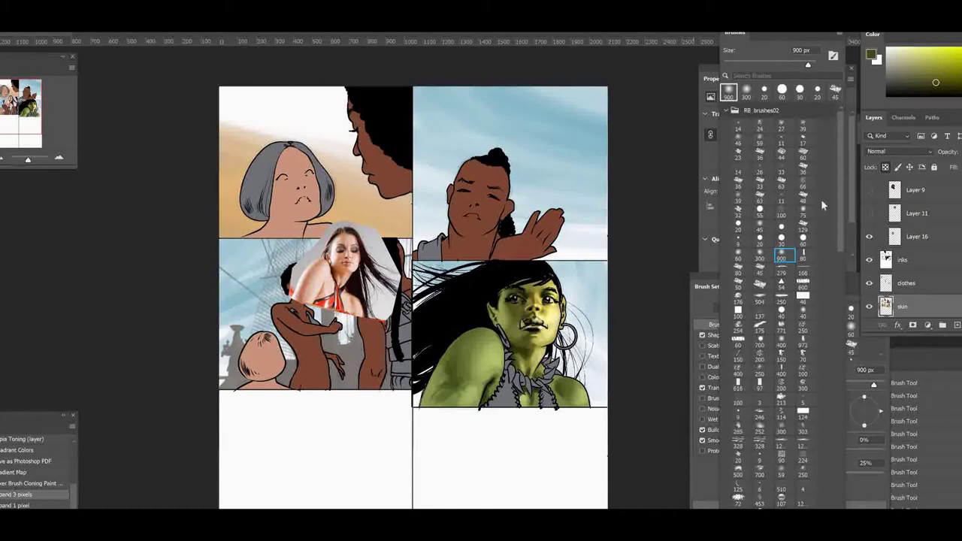
click(926, 49)
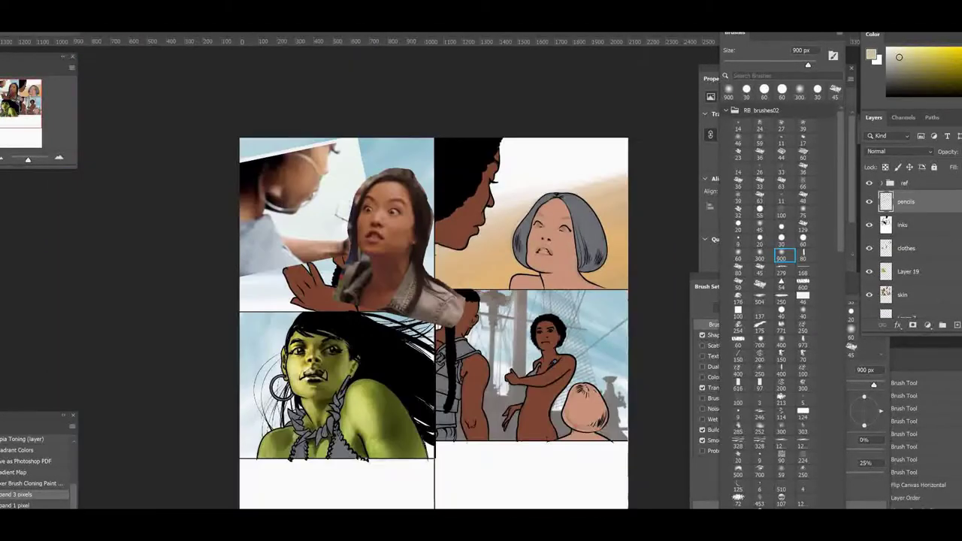
Step: Lay a pale pink tone over the grey-haired woman's face and the profile face on the skin layer
click(904, 295)
alt+click(569, 239)
click(900, 58)
drag(553, 214, 553, 234)
drag(547, 218, 553, 230)
drag(485, 181, 485, 197)
Step: Paint the grey-haired woman's nose, lips, chin and eye area in a warm pink using the 45 px textured brush
ctrl+click(586, 339)
click(836, 92)
alt+click(609, 236)
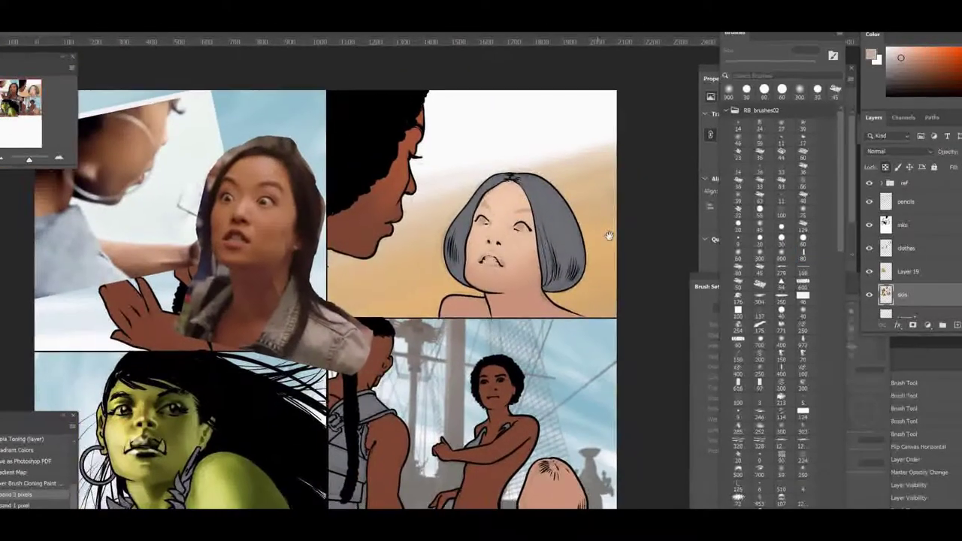
click(915, 58)
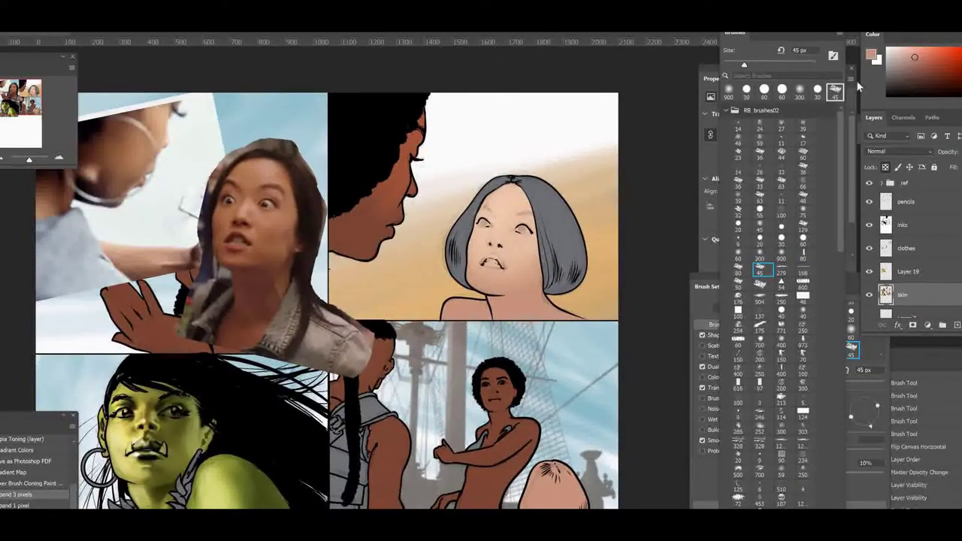
drag(502, 247, 494, 244)
mouse_move(490, 243)
mouse_down()
mouse_move(534, 285)
mouse_move(516, 306)
mouse_move(500, 247)
mouse_up()
drag(485, 261, 502, 263)
drag(485, 270, 497, 272)
drag(519, 223, 514, 228)
Step: Refine the grey-haired woman's eye and neck with sampled skin tones using the soft 300 px and 30 px brushes
click(761, 255)
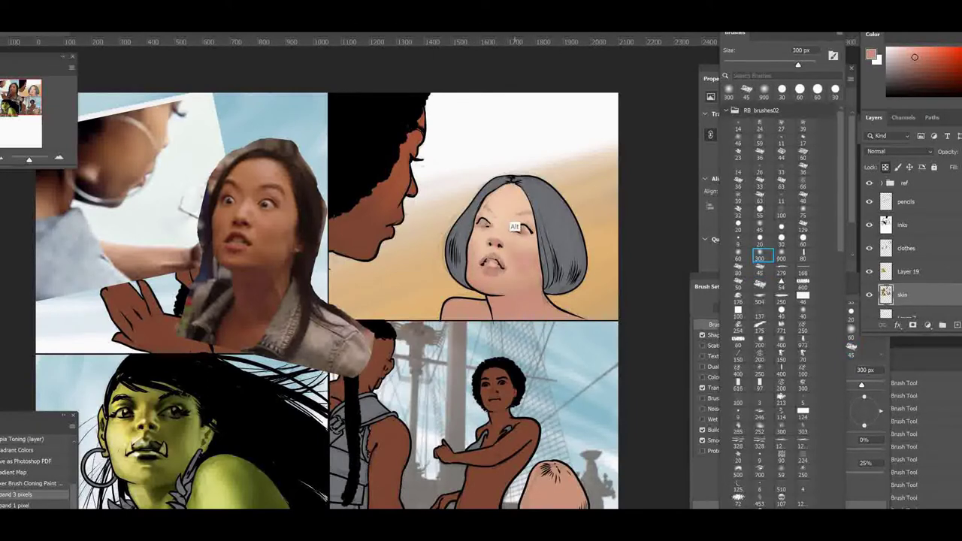
alt+click(515, 227)
click(784, 242)
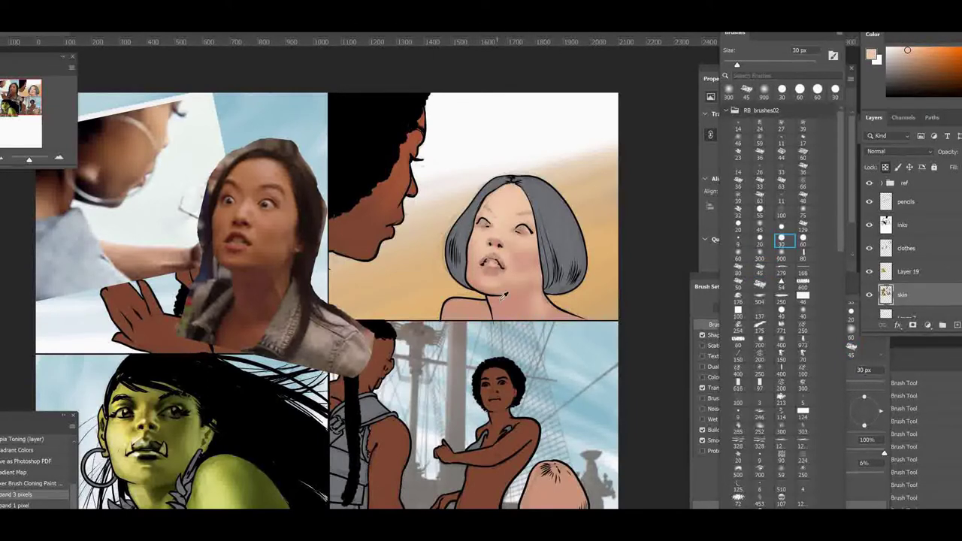
alt+click(491, 302)
drag(531, 226, 527, 223)
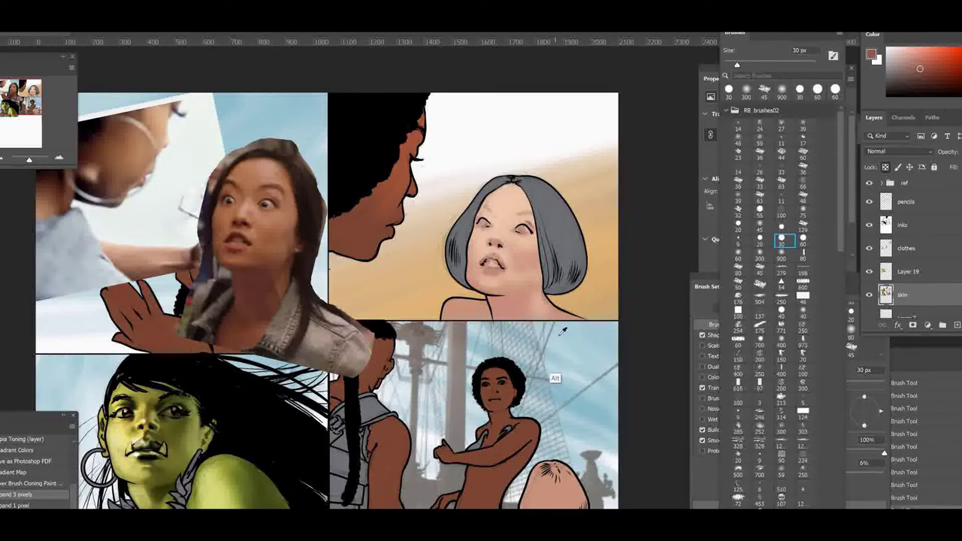
Step: Detail the grey-haired woman's eyes, nose and mouth with sampled reddish tones using the 30 px brush
alt+click(555, 379)
alt+click(530, 233)
alt+click(533, 226)
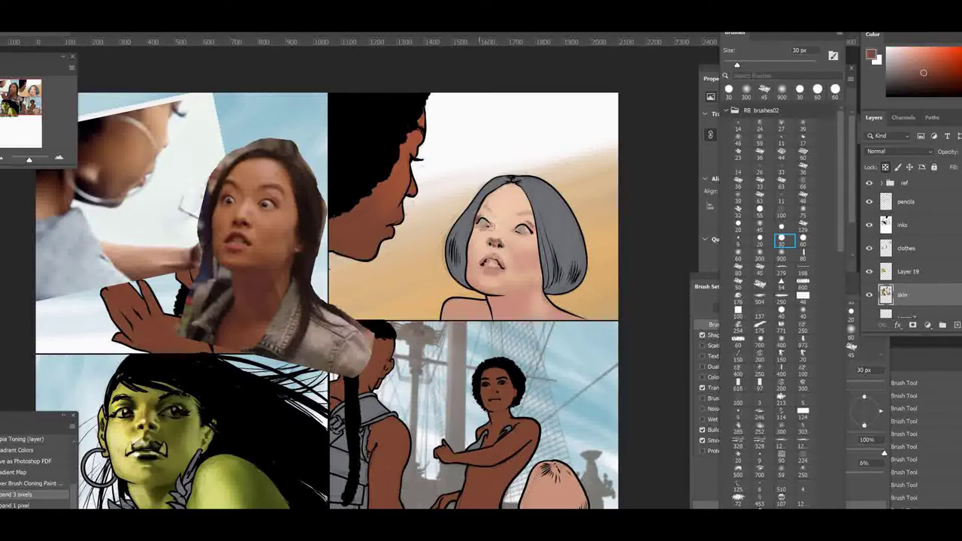
alt+click(498, 255)
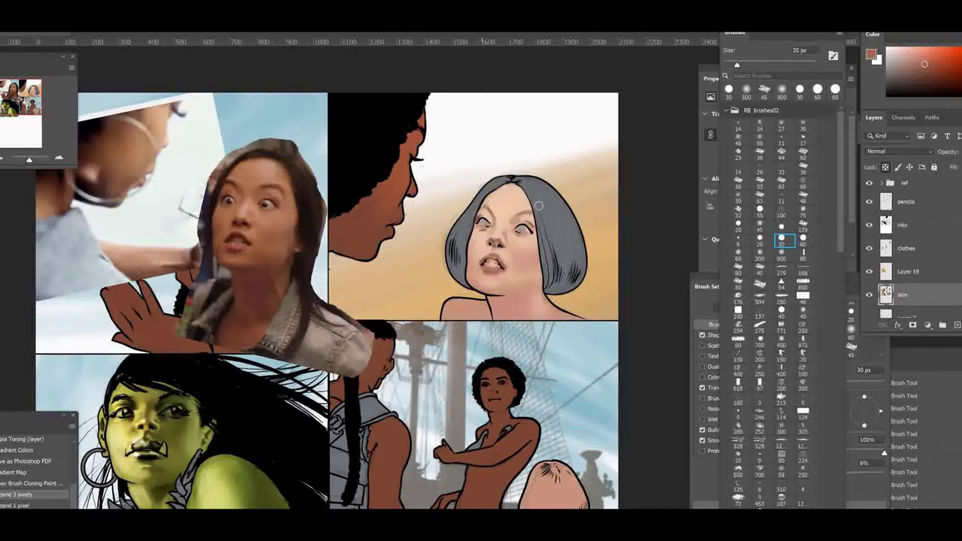
Step: Shade the grey-haired woman's neck and jaw on the skin layer with a sampled reddish tone using the 80 px textured brush
click(906, 202)
alt+click(499, 251)
click(935, 167)
click(739, 270)
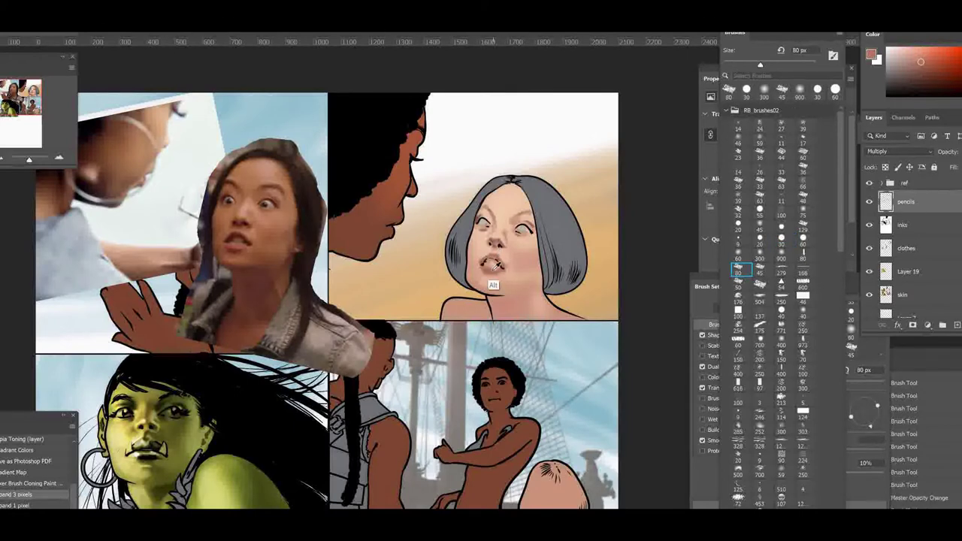
ctrl+click(496, 278)
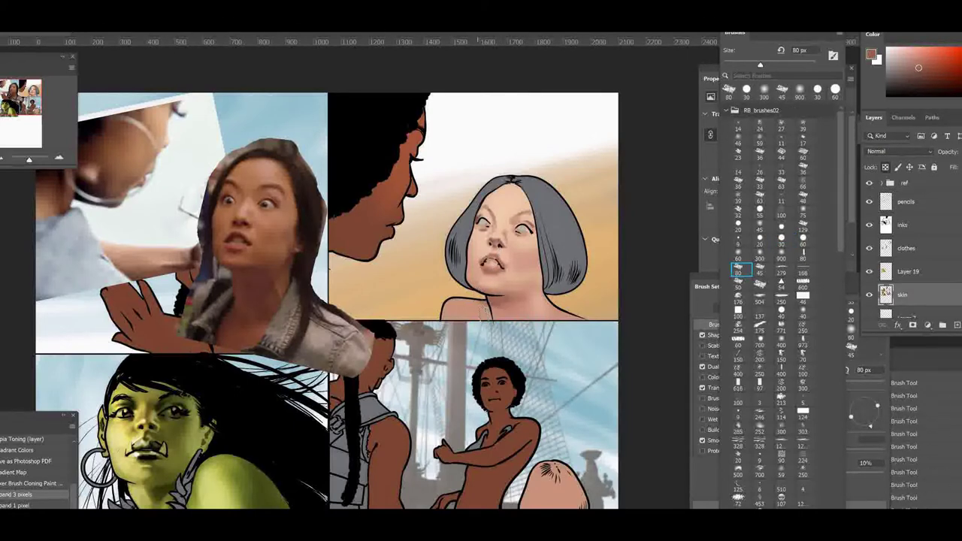
Step: Blend the cheek, neck and shoulder with a sampled skin tone using the soft 300 px and 900 px brushes
key(comma)
key(comma)
key(comma)
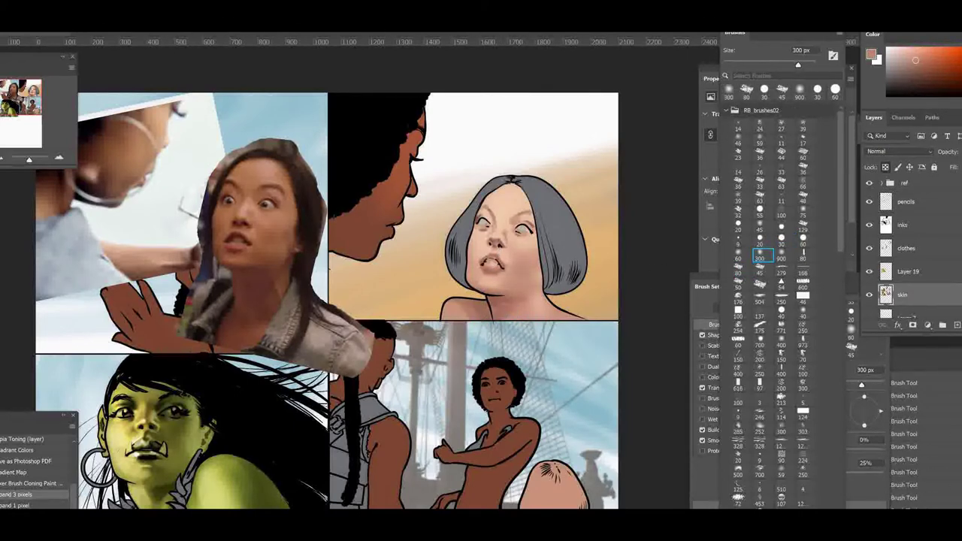
alt+click(524, 259)
key(period)
mouse_move(524, 256)
mouse_down()
mouse_move(519, 280)
mouse_move(460, 310)
mouse_up()
key(comma)
Step: Soften the shading on the grey-haired woman's cheek and neck with sampled skin tones and a muted red using the soft 300 px brush
alt+click(494, 263)
click(927, 67)
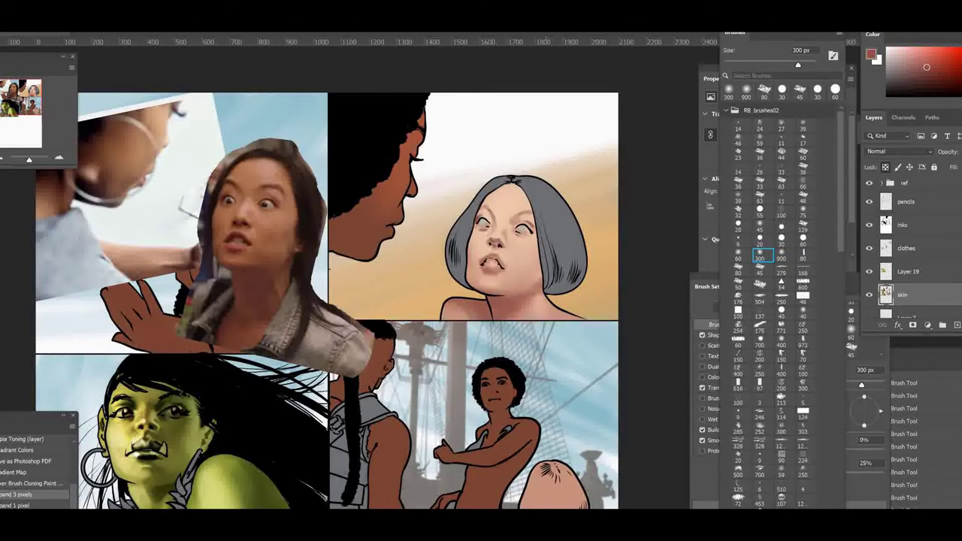
alt+click(538, 318)
alt+click(538, 275)
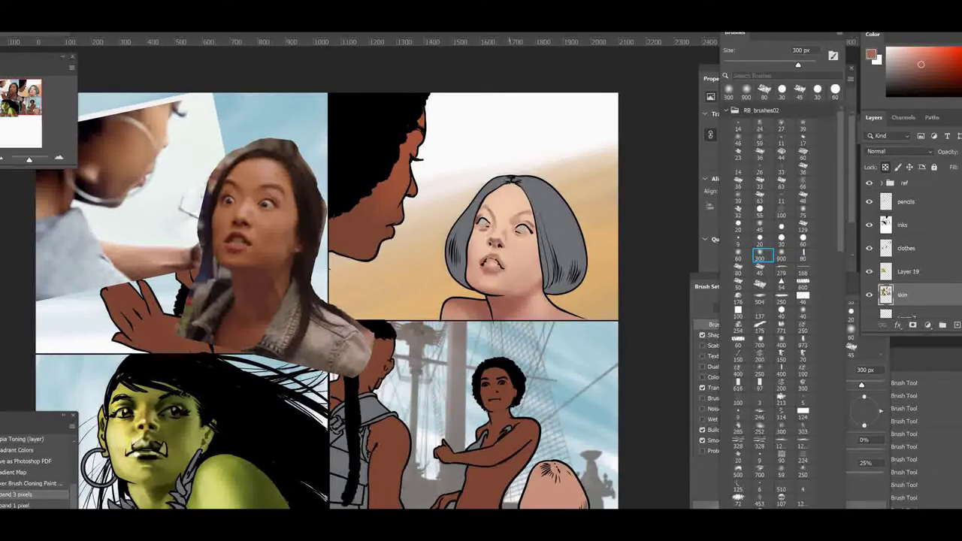
alt+click(525, 265)
Step: Add pale skin highlights to the grey-haired woman's forehead, nose and chin with the 60 px and soft 300 px brushes
click(804, 240)
alt+click(505, 229)
mouse_move(503, 227)
mouse_down()
mouse_move(520, 237)
mouse_move(508, 261)
mouse_up()
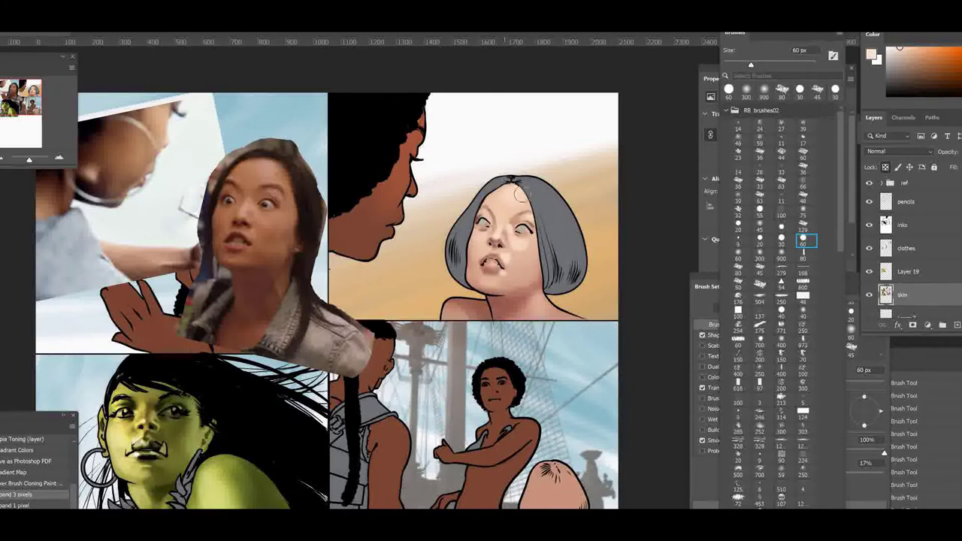
click(761, 255)
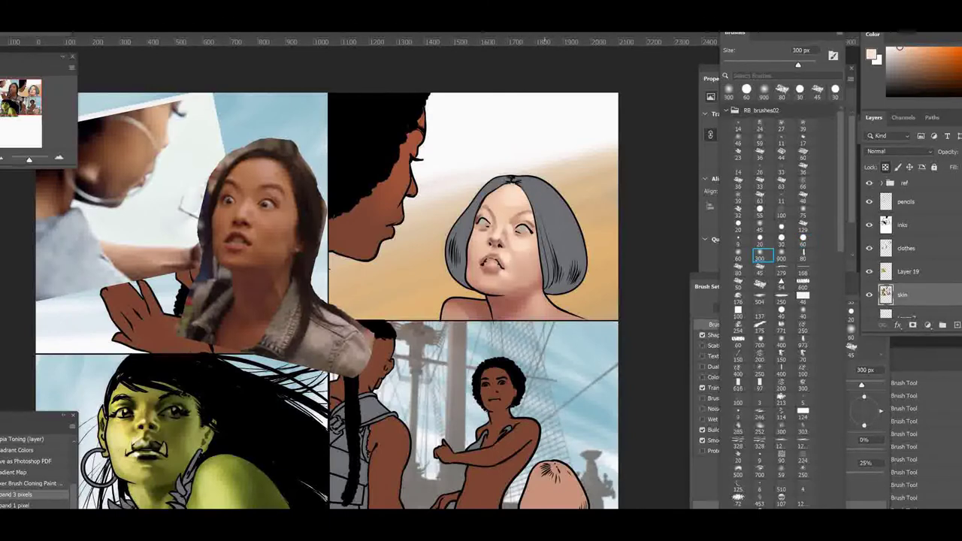
Step: Refine the area around the grey-haired woman's nose and mouth with sampled tones, alternating the 20 px and soft 300 px brushes
click(761, 241)
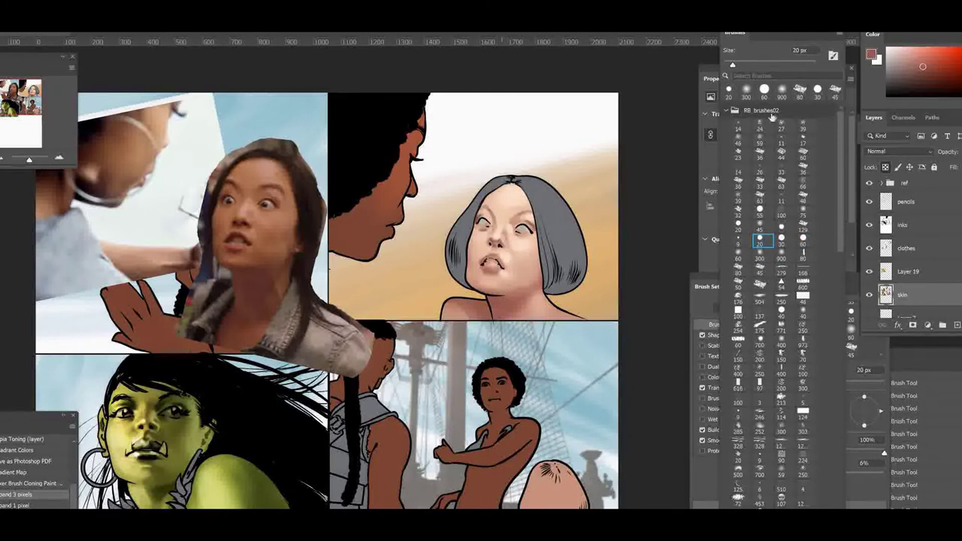
click(760, 256)
alt+click(488, 257)
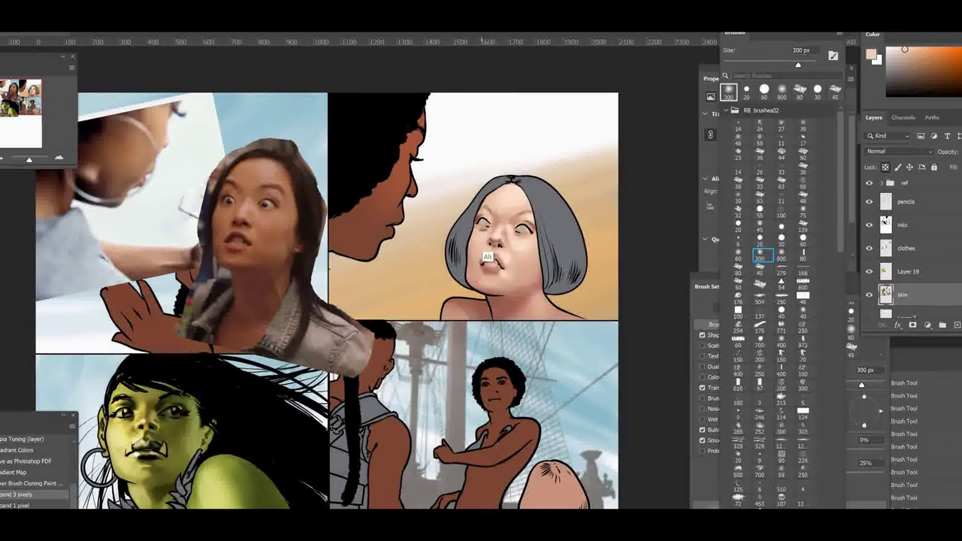
click(764, 243)
click(507, 242)
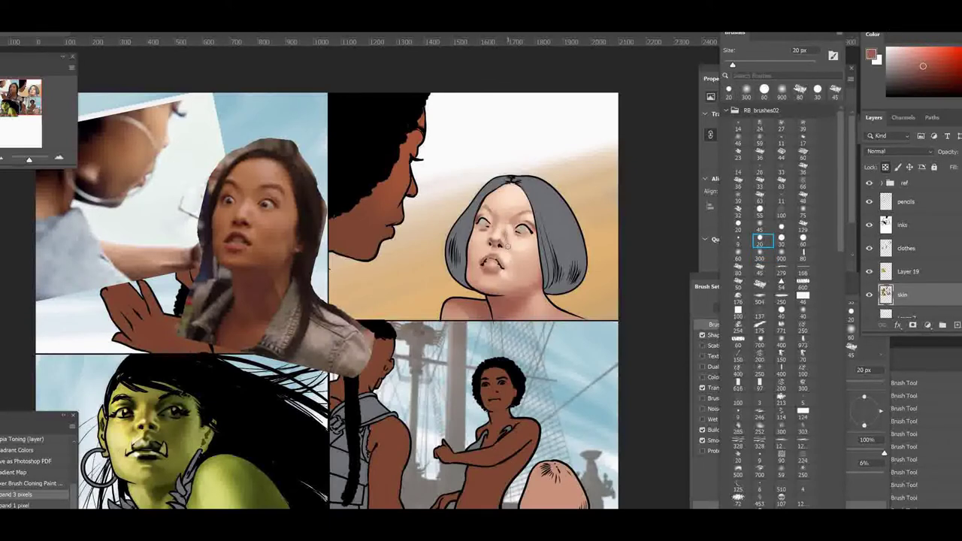
alt+click(499, 245)
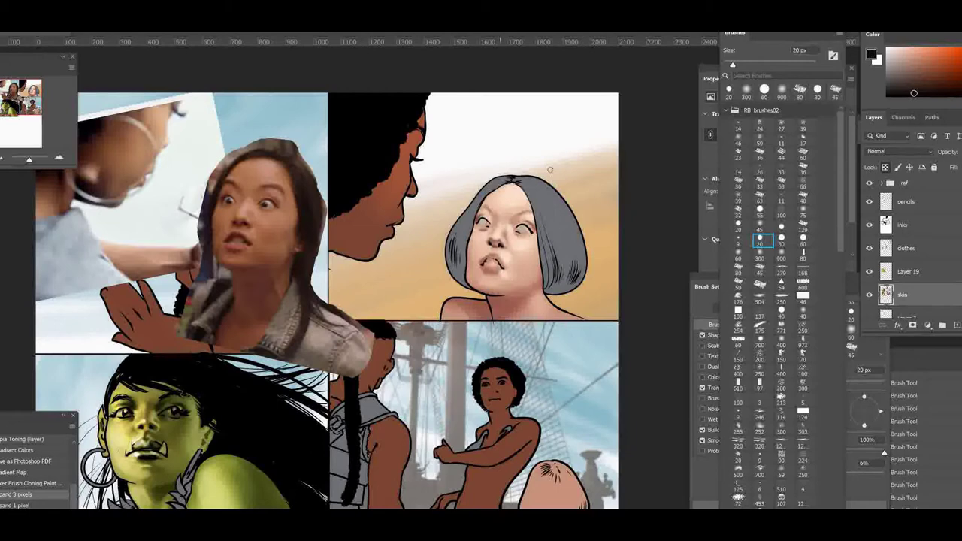
Step: Define the grey-haired woman's lips with sampled reddish and pale skin tones using the 20 px brush
alt+click(495, 268)
alt+click(490, 272)
alt+click(528, 197)
alt+click(498, 253)
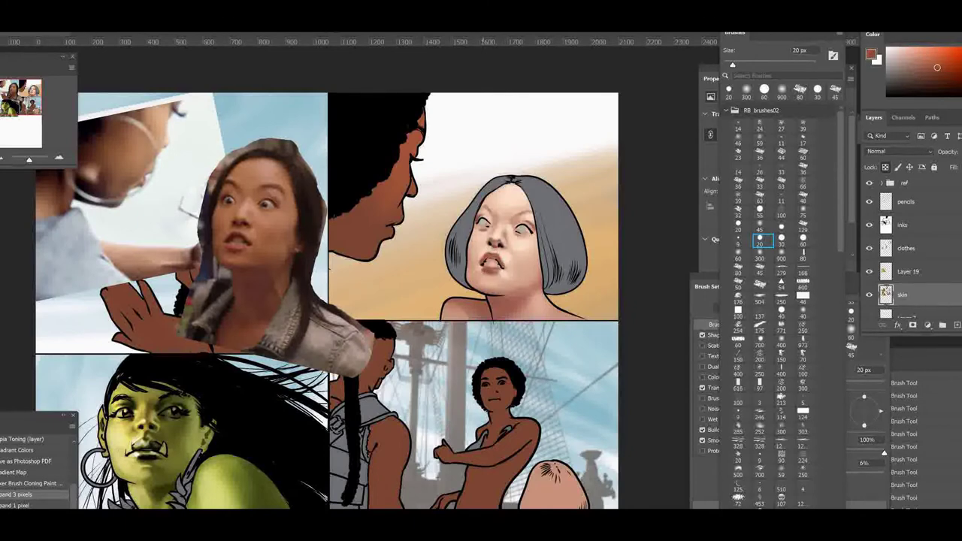
alt+click(493, 267)
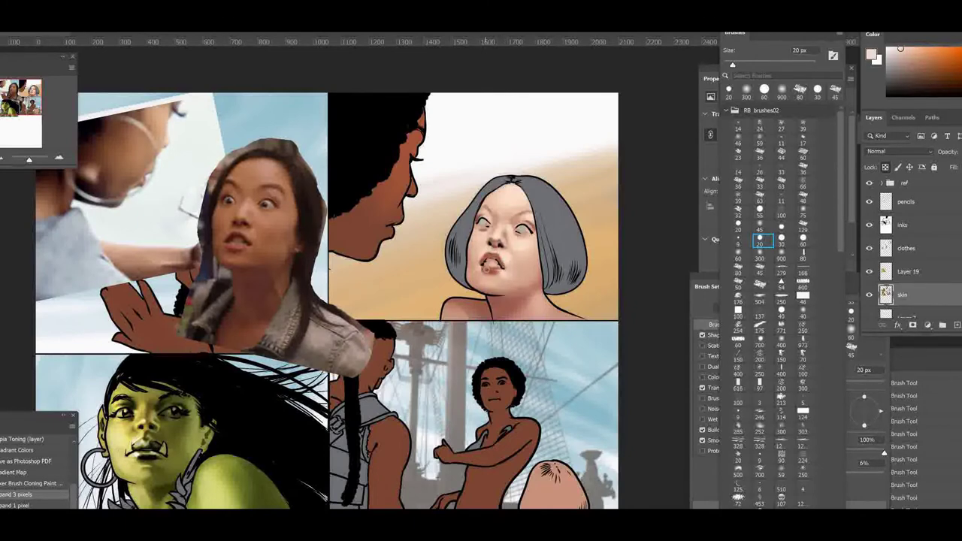
Step: Paint both of the grey-haired woman's irises blue-grey on the skin layer with the 30 px brush
click(782, 240)
alt+click(545, 225)
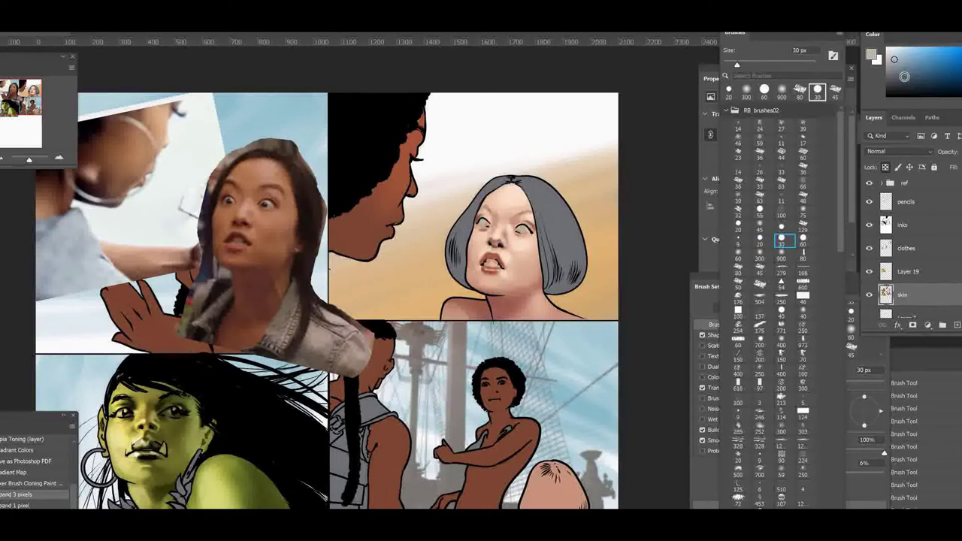
click(523, 228)
click(483, 222)
alt+click(488, 224)
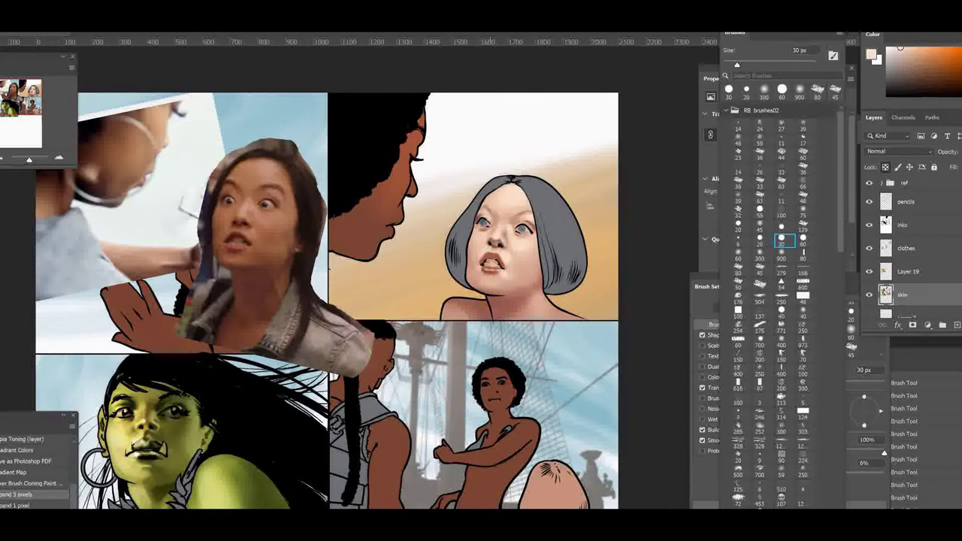
Step: Tint the grey-haired woman's nose, mouth and eye area with a muted pink using the soft 900 px brush
click(800, 91)
alt+click(492, 261)
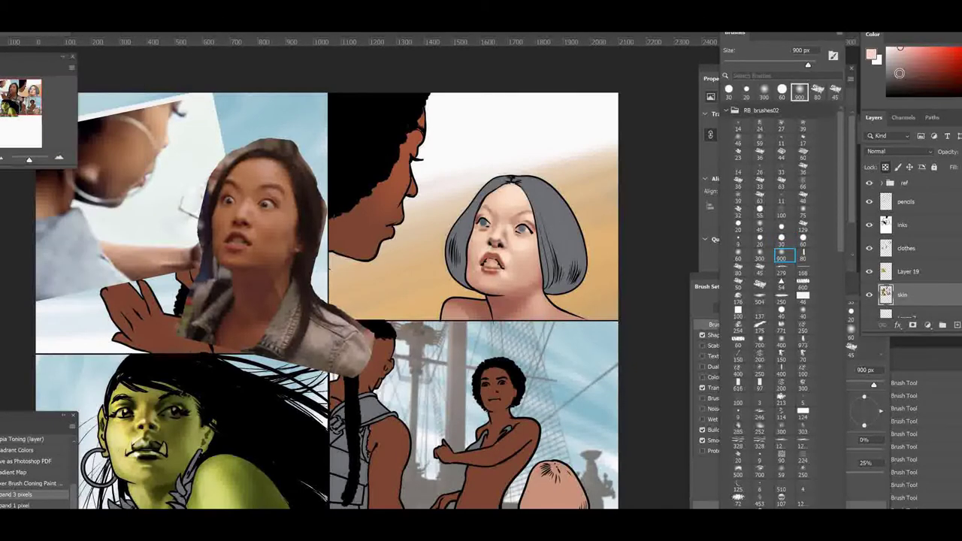
click(900, 60)
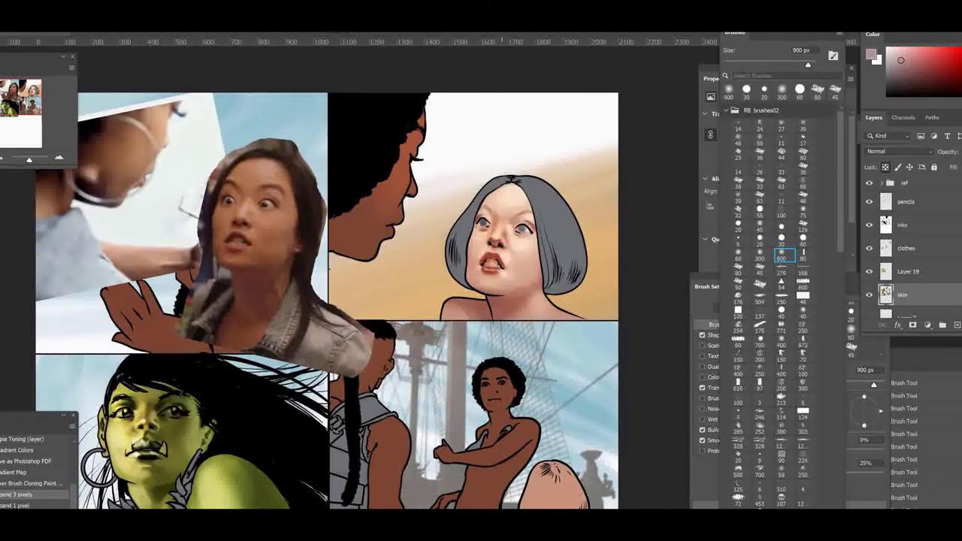
click(497, 236)
click(492, 262)
click(496, 219)
Step: Deepen the underside of the grey-haired woman's nose and the lips with sampled tones using the soft 300 px and 20 px brushes
click(762, 241)
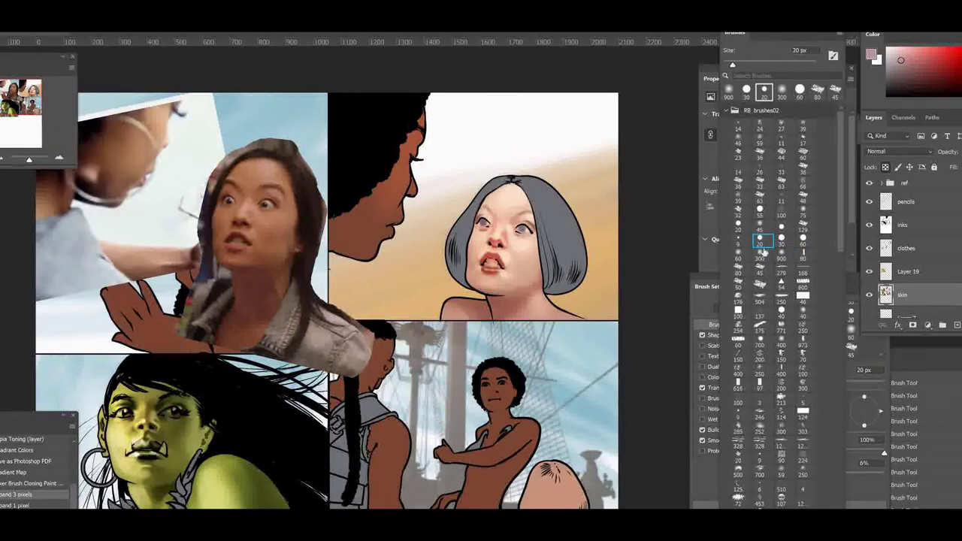
click(761, 255)
alt+click(496, 246)
click(495, 251)
click(762, 240)
alt+click(495, 263)
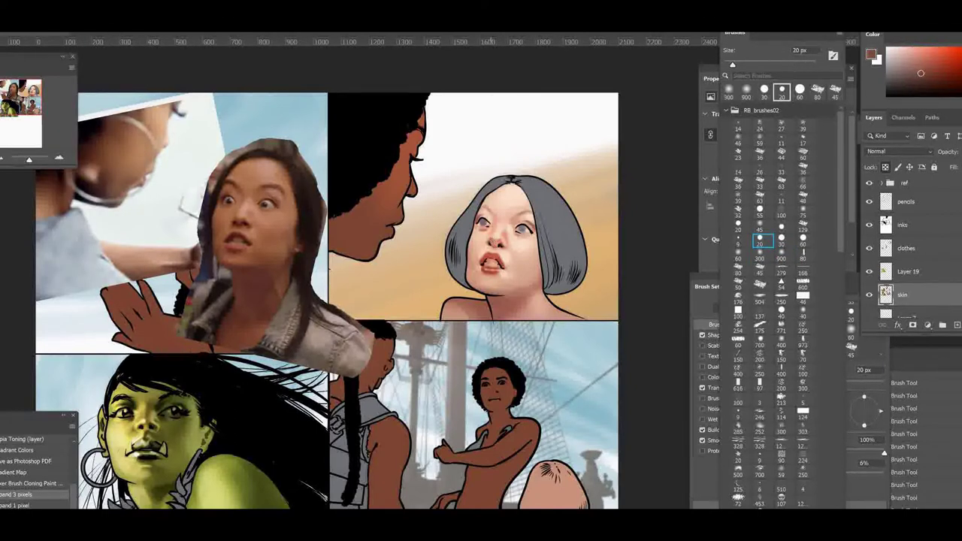
drag(493, 242, 498, 245)
alt+click(499, 244)
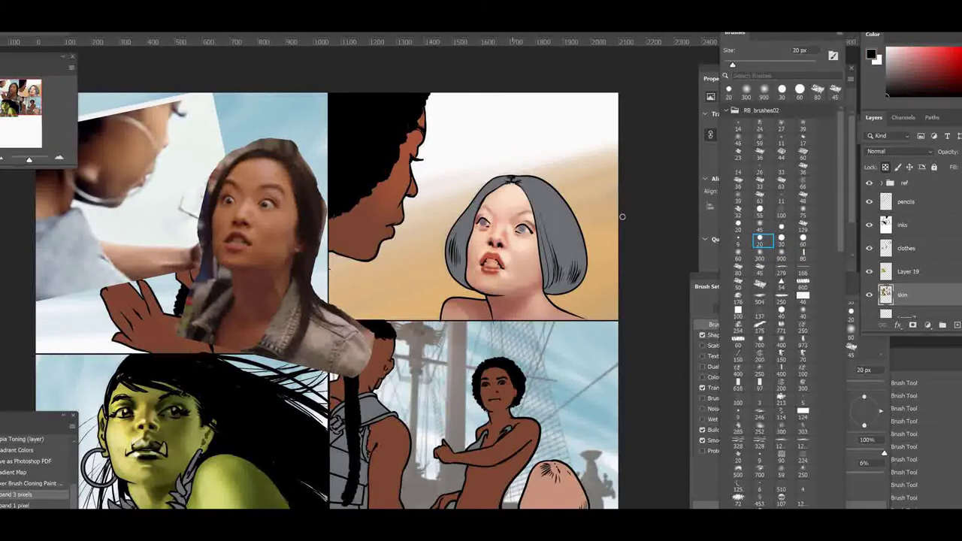
Step: Touch up the grey-haired woman's nose, eye, lips and cheek with sampled skin and dark red tones using the 30, 20 and soft 300 px brushes
click(782, 242)
alt+click(496, 241)
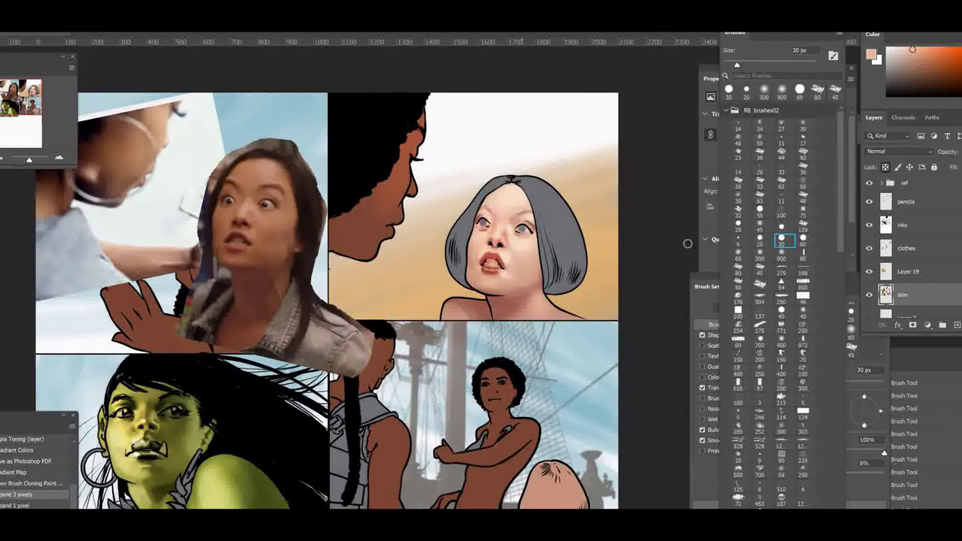
click(760, 242)
alt+click(495, 323)
alt+click(528, 237)
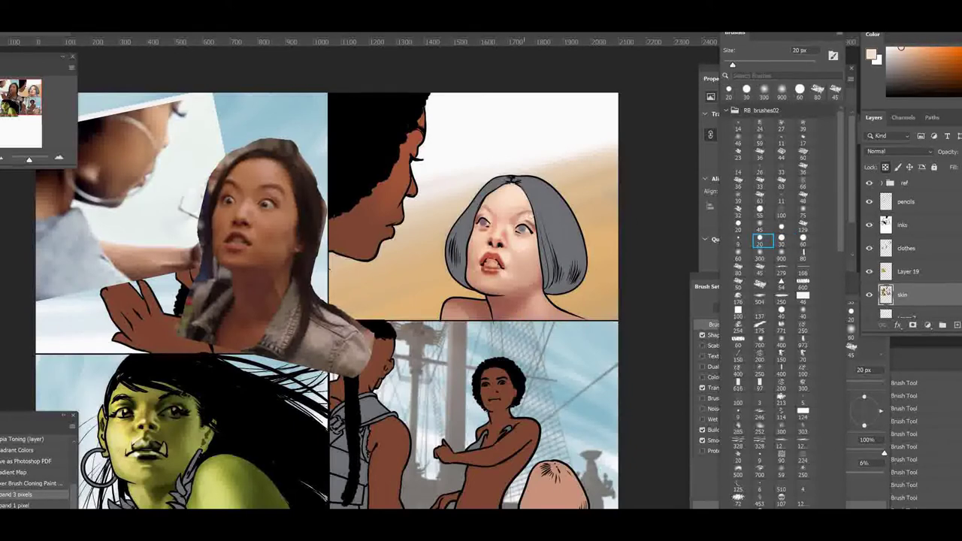
alt+click(500, 268)
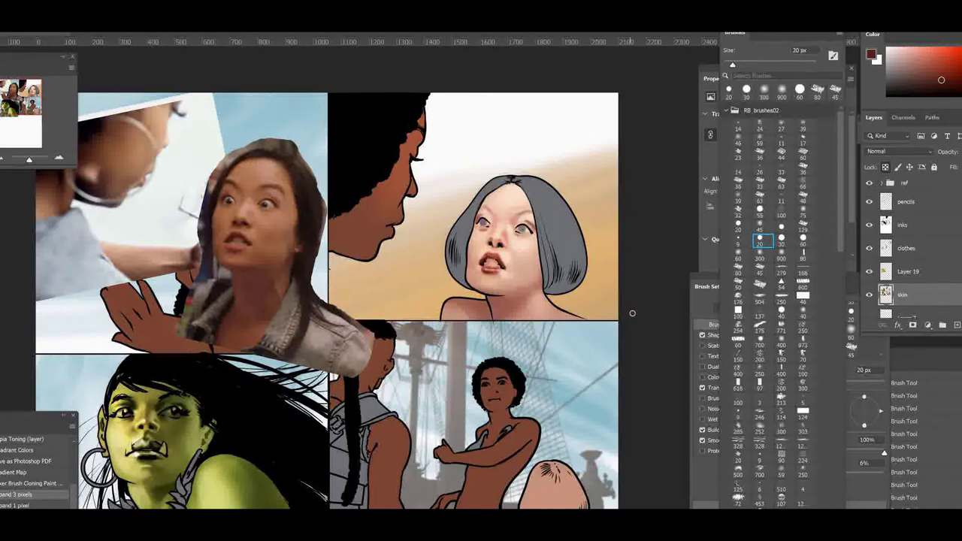
click(760, 258)
alt+click(522, 261)
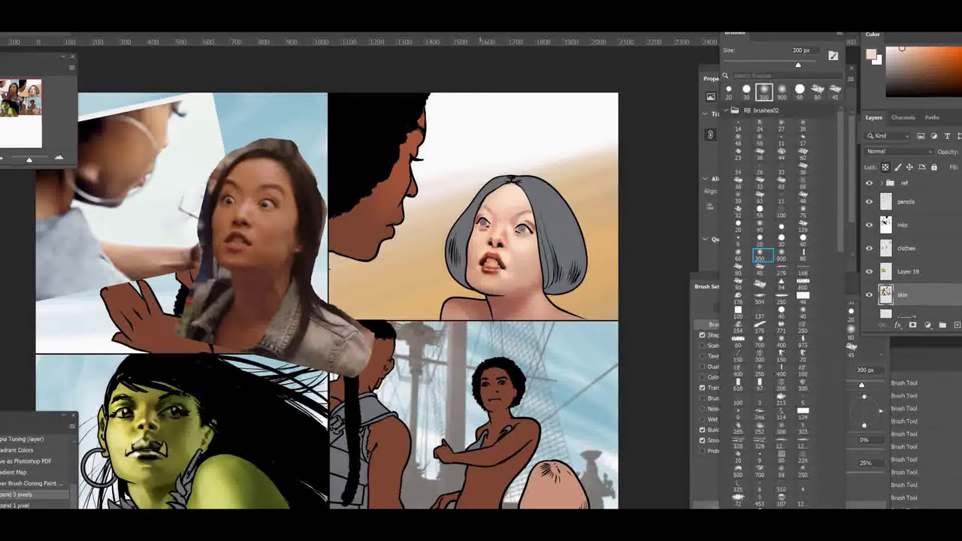
Step: Detail the grey-haired woman's pupils and eyes with sampled dark grey and light skin tones using the 20 px brush
click(760, 242)
alt+click(559, 206)
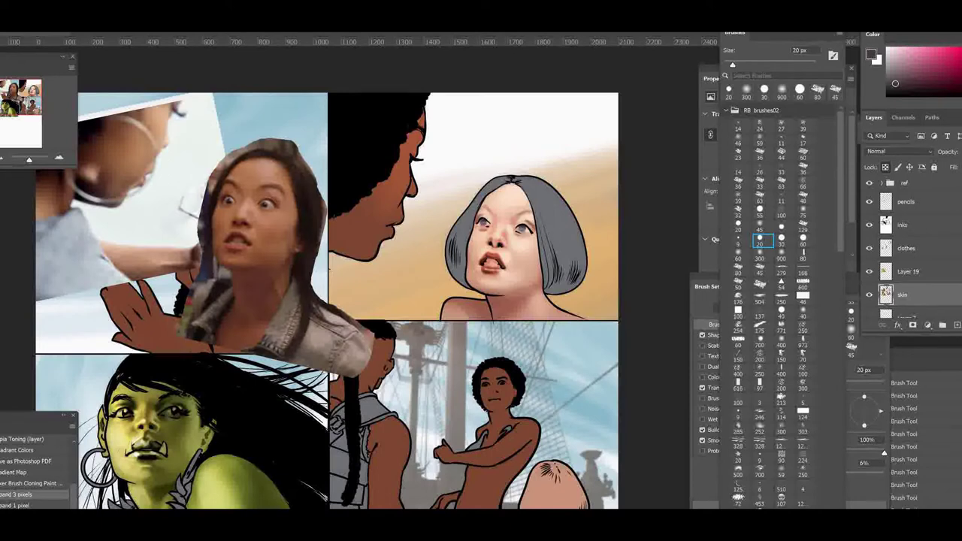
alt+click(524, 226)
key(F5)
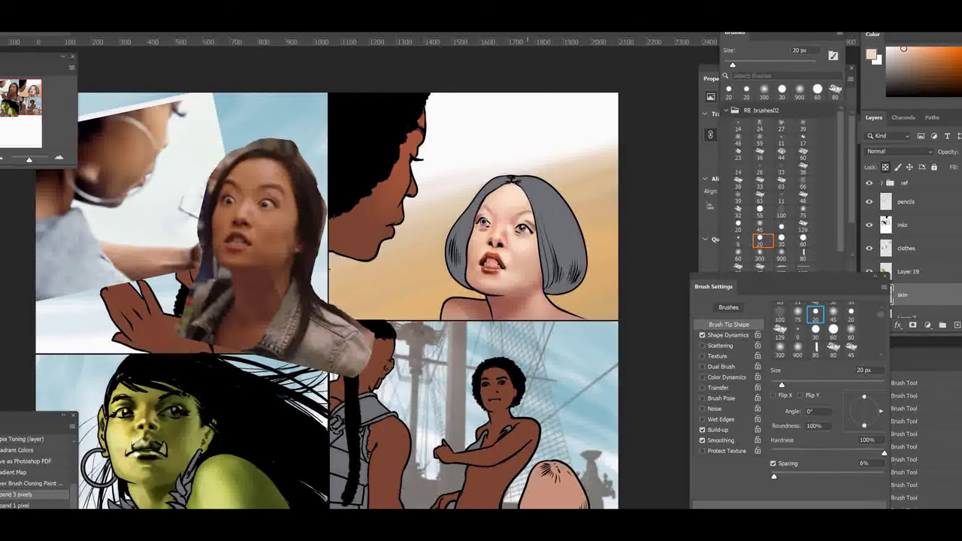
click(767, 243)
alt+click(521, 227)
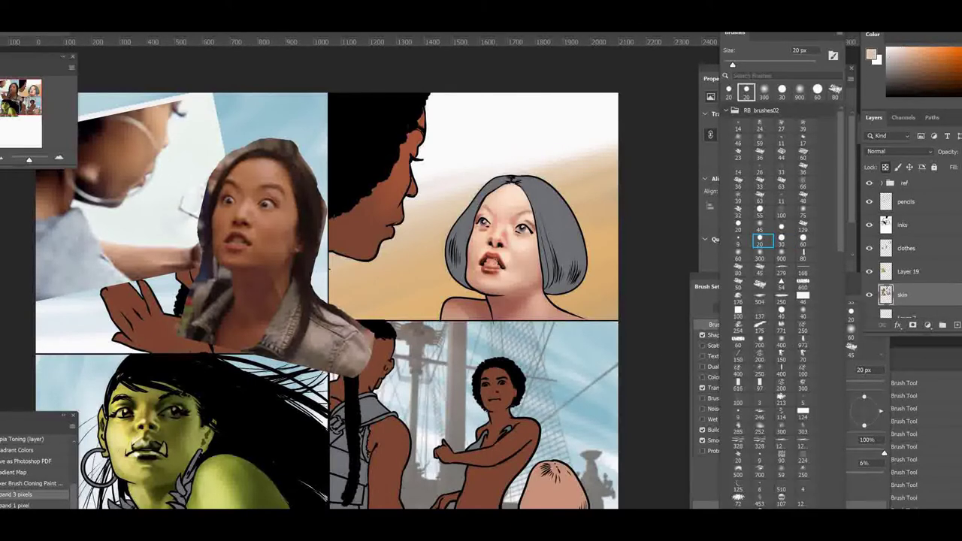
Step: Paint the grey-haired woman's dark mouth interior, whitish teeth and reddish lips with the 20 px brush, softening the surrounding skin with the 300 px brush
alt+click(494, 262)
alt+click(484, 284)
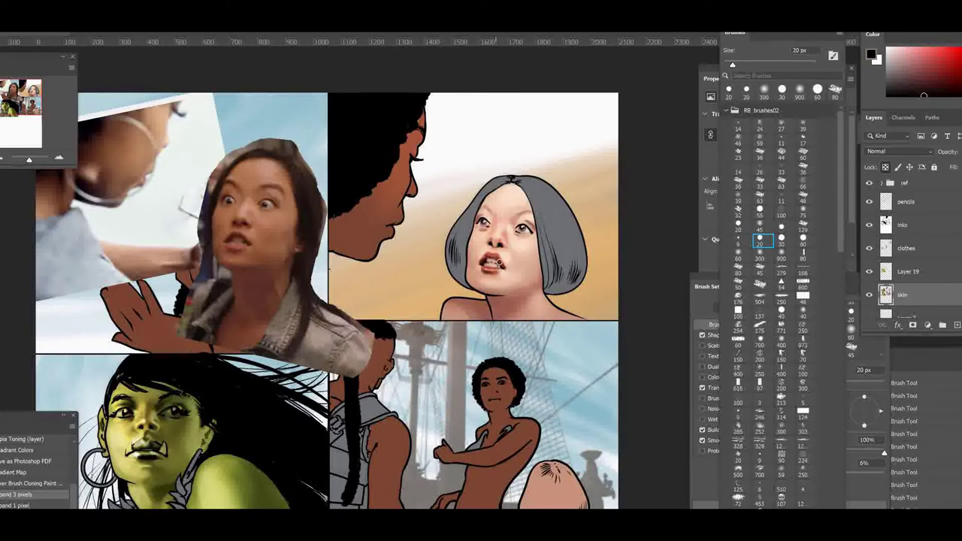
alt+click(499, 261)
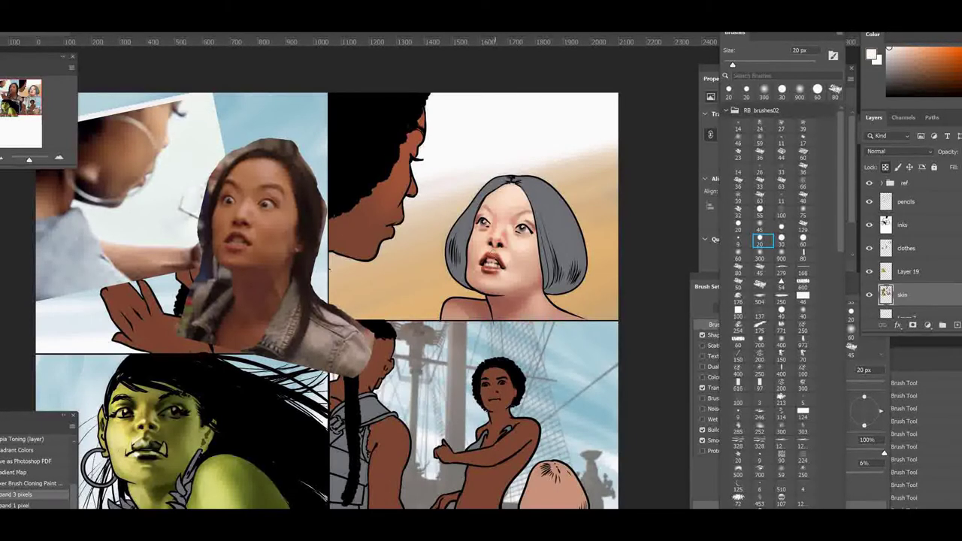
click(764, 92)
alt+click(479, 260)
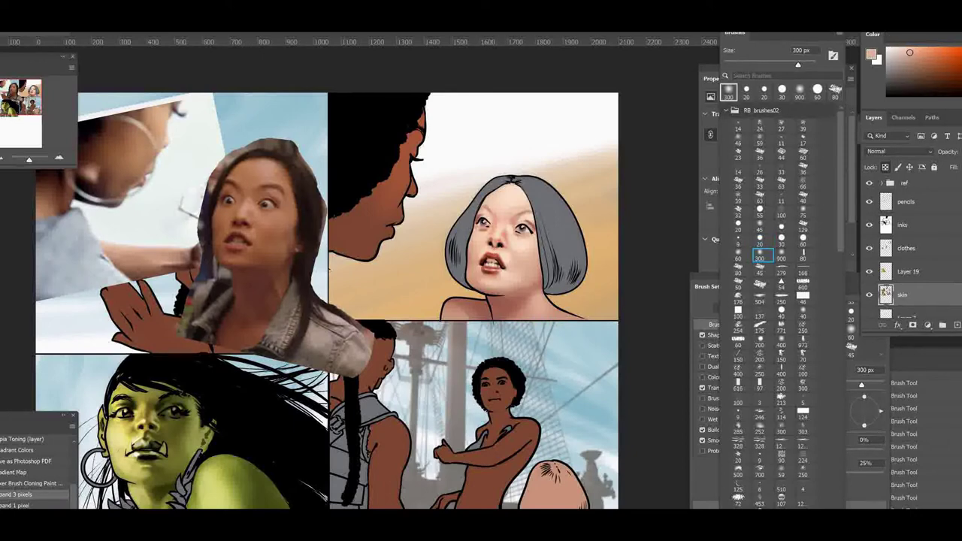
click(747, 91)
alt+click(484, 271)
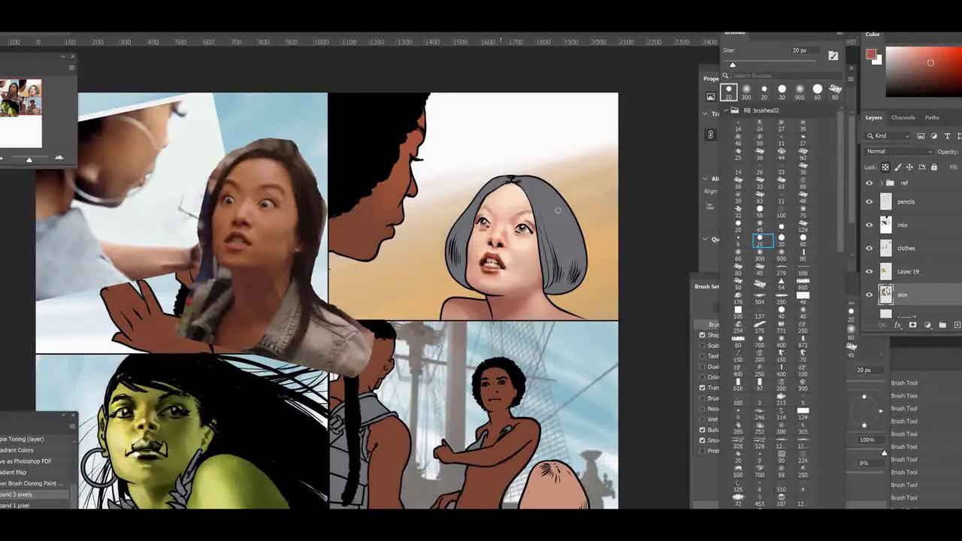
alt+click(522, 212)
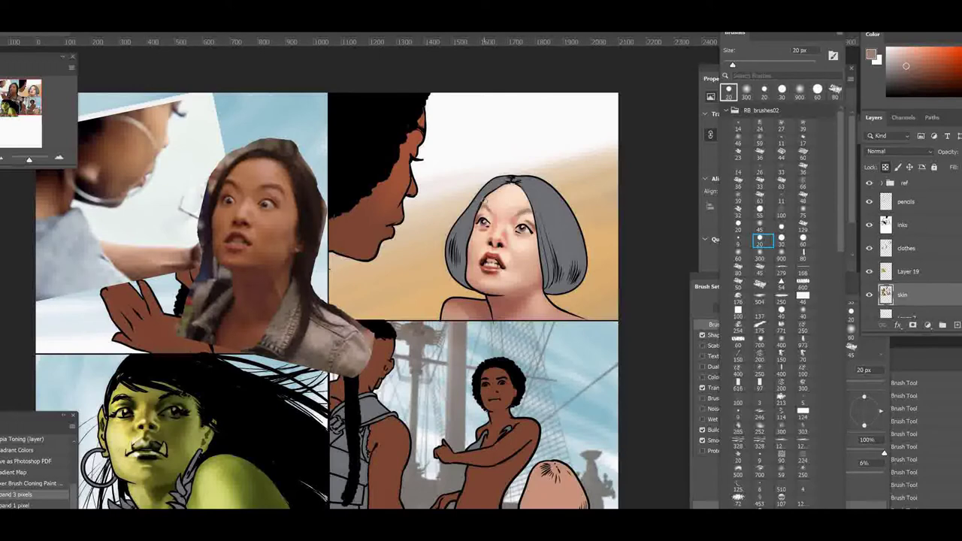
Step: Model the grey-haired woman's neck and collarbone with sampled light and reddish skin tones using the textured 45 px and round 60 px brushes
click(761, 271)
drag(529, 319, 539, 327)
click(804, 241)
alt+click(520, 247)
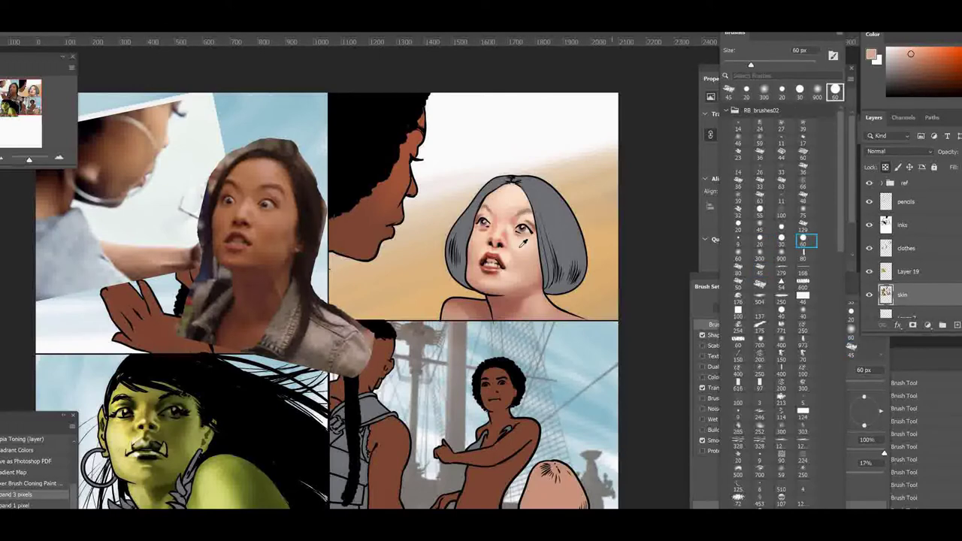
alt+click(520, 282)
alt+click(528, 304)
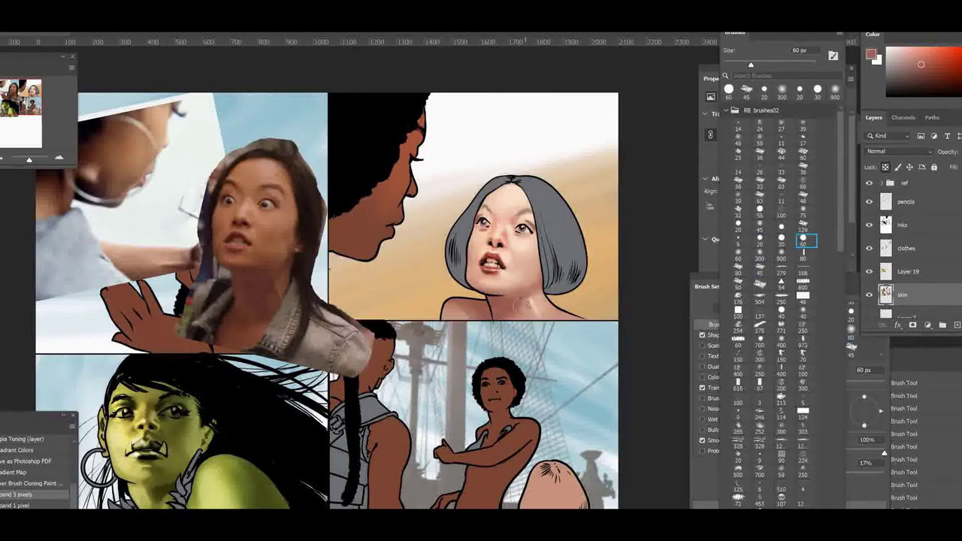
alt+click(539, 300)
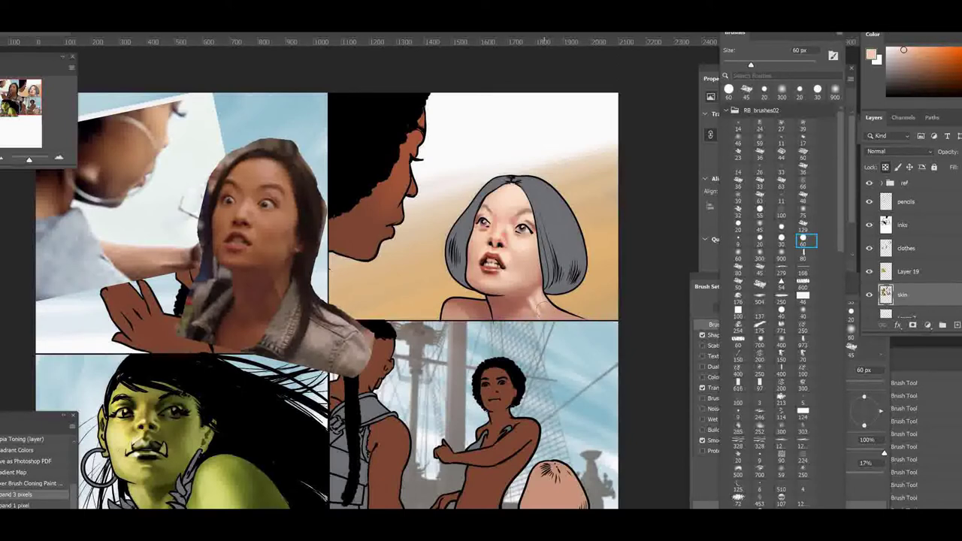
mouse_move(542, 307)
mouse_down()
mouse_move(569, 314)
mouse_move(578, 273)
mouse_move(543, 308)
mouse_up()
alt+click(530, 297)
alt+click(539, 310)
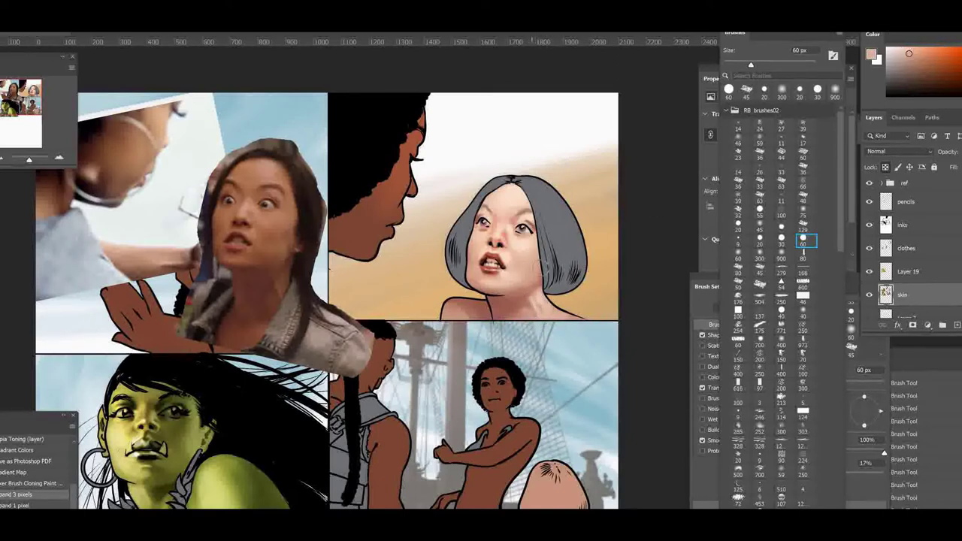
Step: Add a near-white highlight to the grey-haired woman's nose with the 20 px brush and blend it with sampled tones at 30 px
click(764, 91)
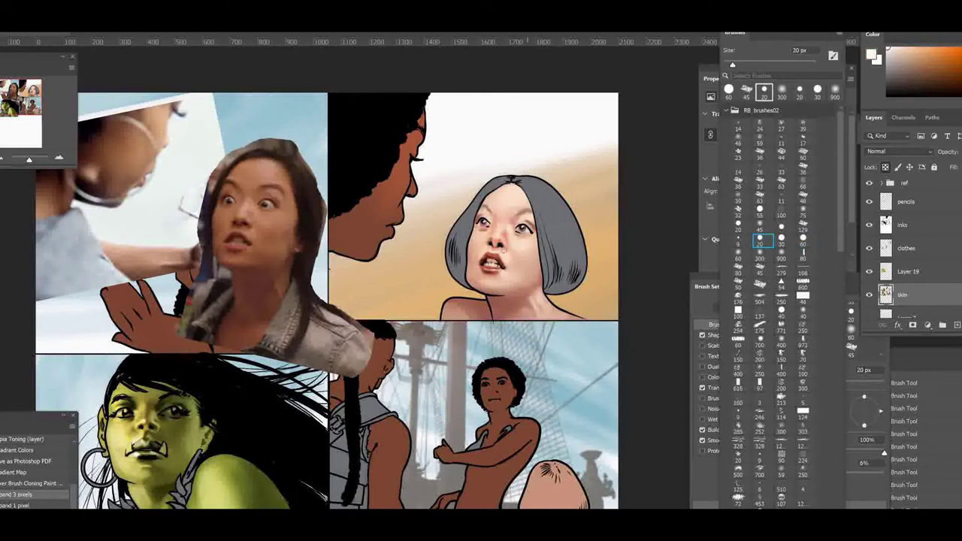
drag(503, 233, 499, 236)
click(819, 91)
alt+click(494, 253)
drag(499, 235, 505, 242)
alt+click(495, 312)
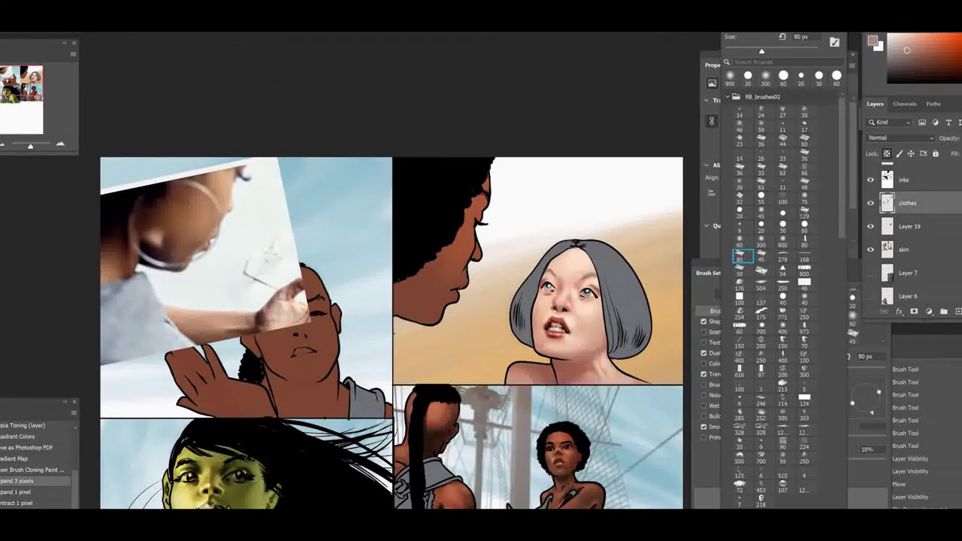
Step: Paint the grey hair in a yellow-blonde base on the clothes layer with the textured 80 px brush and a sampled sand tone
alt+click(669, 288)
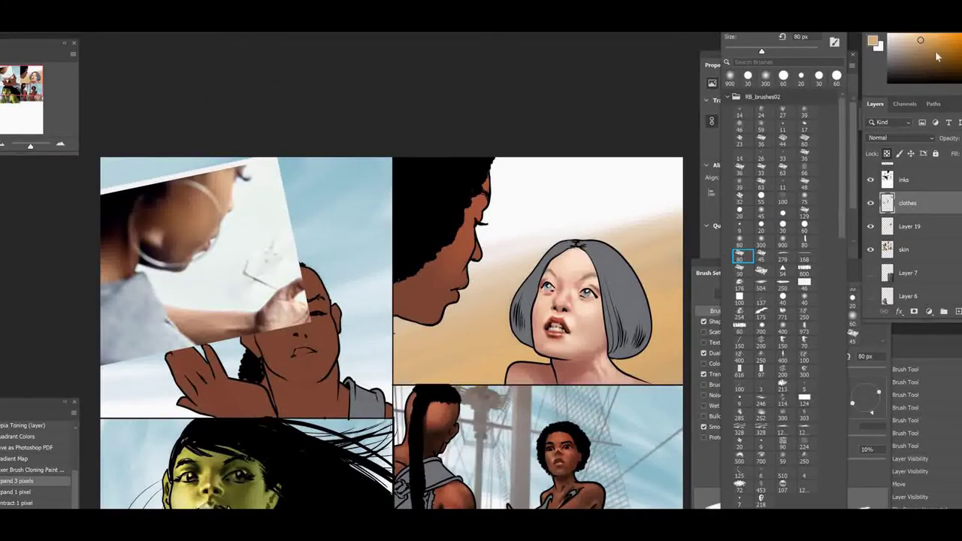
mouse_move(610, 275)
mouse_down()
mouse_move(636, 319)
mouse_move(528, 323)
mouse_up()
mouse_move(624, 294)
mouse_down()
mouse_move(538, 289)
mouse_move(519, 343)
mouse_up()
drag(634, 282, 642, 321)
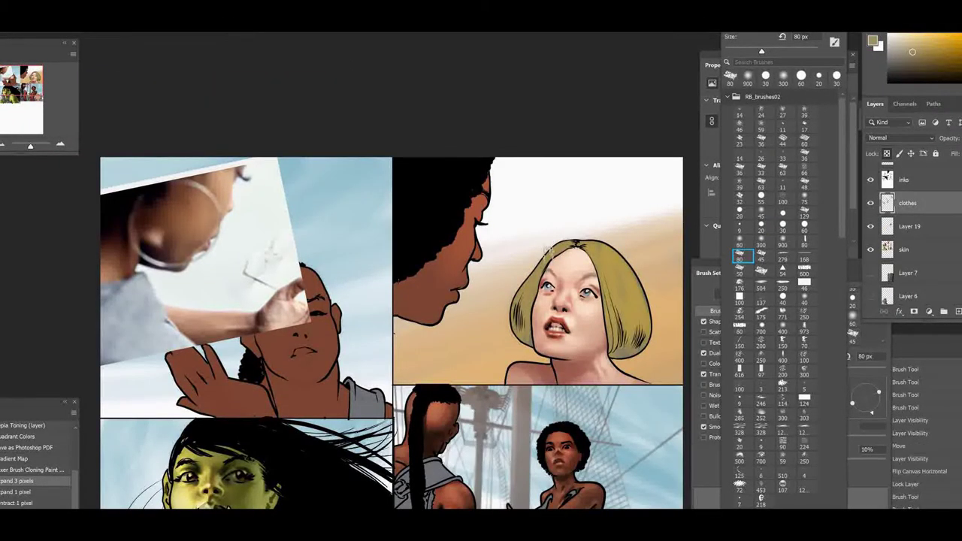
drag(531, 286, 519, 305)
Step: Shade the lower lengths and both sides of the blonde bob with a sampled darker tone using the textured 80 px brush
alt+click(599, 386)
click(83, 23)
click(72, 148)
drag(615, 310, 611, 337)
drag(628, 340, 646, 317)
mouse_move(529, 284)
mouse_down()
mouse_move(518, 337)
mouse_move(519, 317)
mouse_up()
drag(641, 328, 620, 307)
Step: Blend sampled brown and golden tones through the crown, sides and ends of the blonde bob with the textured 80 px brush
alt+click(622, 321)
alt+click(625, 354)
alt+click(627, 350)
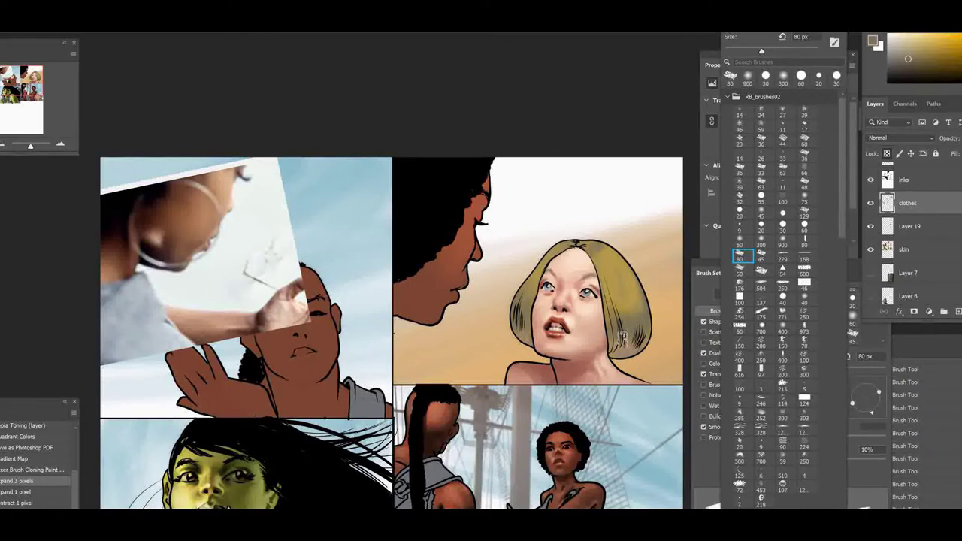
mouse_move(630, 346)
mouse_down()
mouse_move(618, 335)
mouse_move(618, 278)
mouse_up()
alt+click(628, 320)
drag(557, 249, 532, 283)
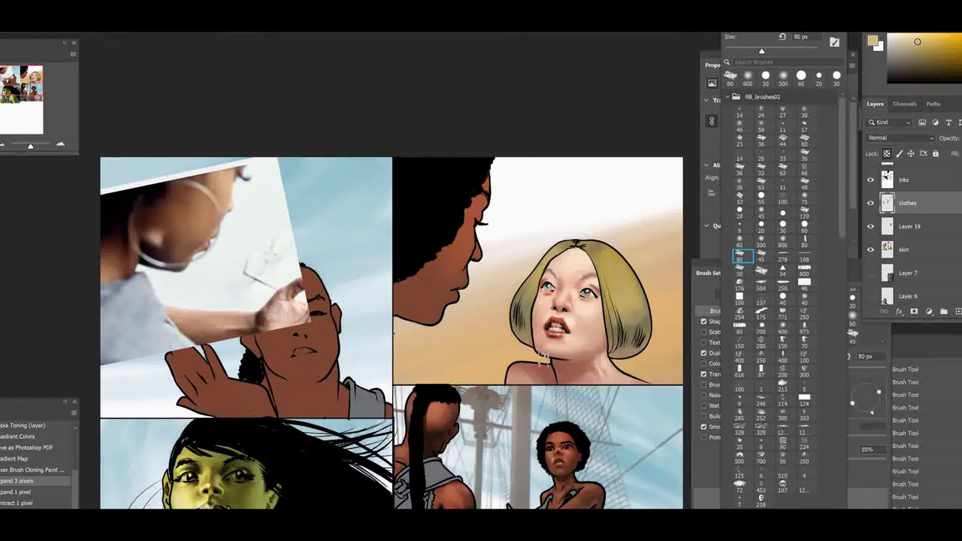
drag(623, 348, 613, 357)
Step: Lighten both sides and the ends of the blonde bob with a sampled sand tone using the textured 80 px brush
click(763, 258)
alt+click(594, 267)
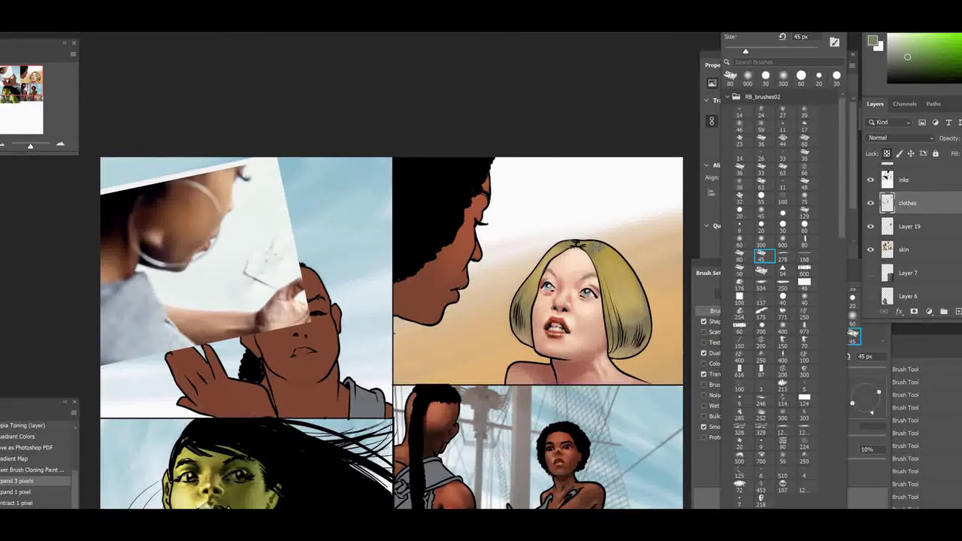
click(740, 255)
alt+click(639, 265)
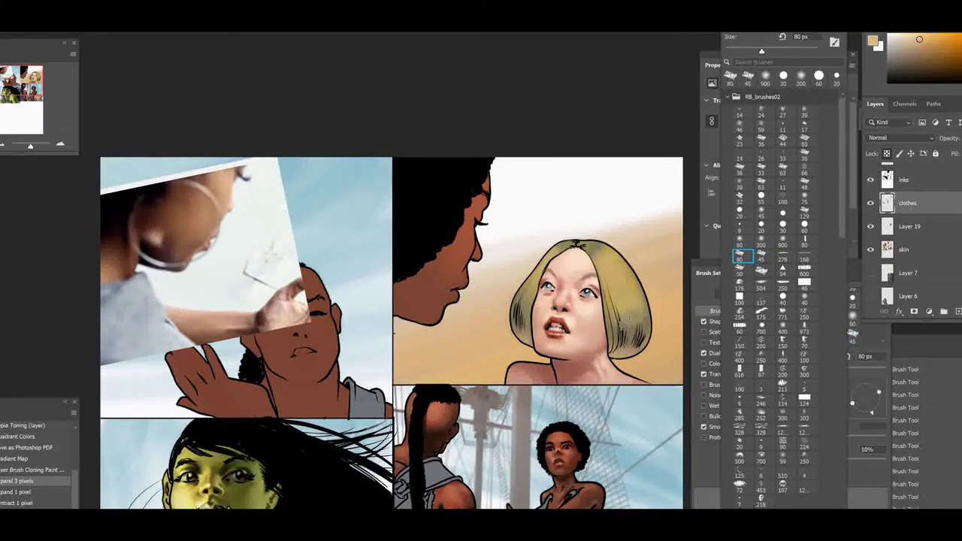
mouse_move(626, 320)
mouse_down()
mouse_move(607, 263)
mouse_move(530, 294)
mouse_move(528, 322)
mouse_up()
drag(627, 273, 636, 301)
drag(632, 339, 618, 356)
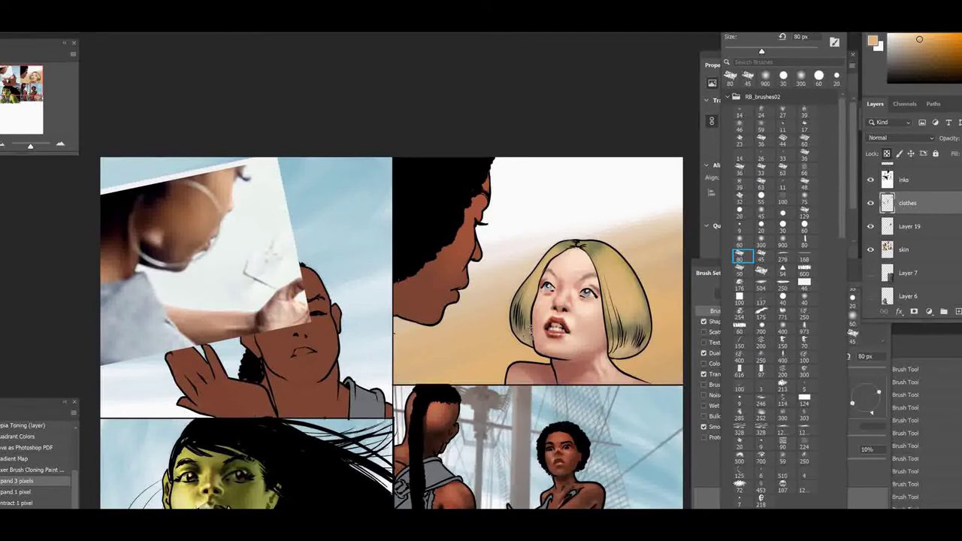
Step: Add pale yellow highlights along both sides of the blonde bob with the textured 45 px brush
click(761, 256)
alt+click(555, 247)
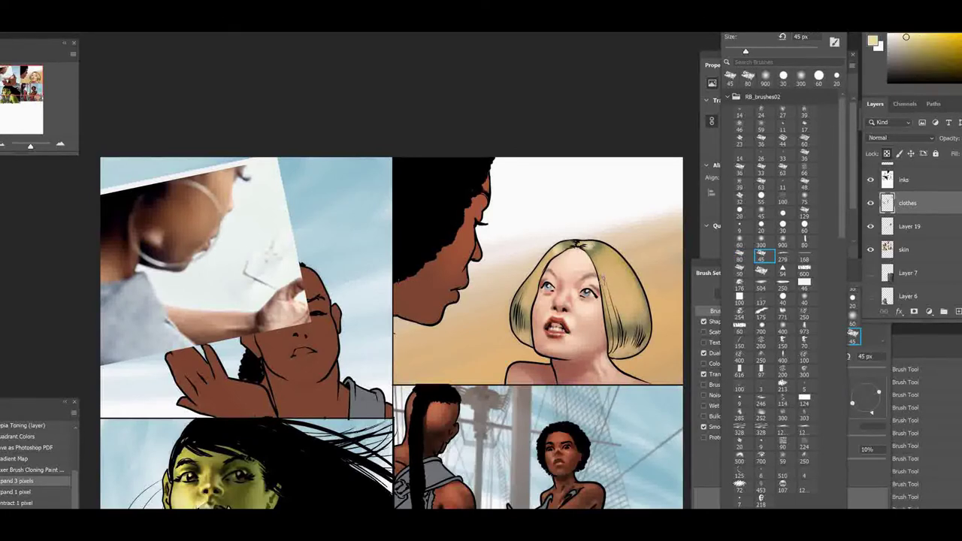
mouse_move(602, 276)
mouse_down()
mouse_move(631, 300)
mouse_move(637, 324)
mouse_up()
drag(536, 273, 529, 306)
Step: Shade the afro-haired profile figure's neck and jaw dark brown on the skin layer with textured 80 and 45 px and soft 300 and 900 px brushes
click(741, 256)
alt+click(572, 437)
click(905, 249)
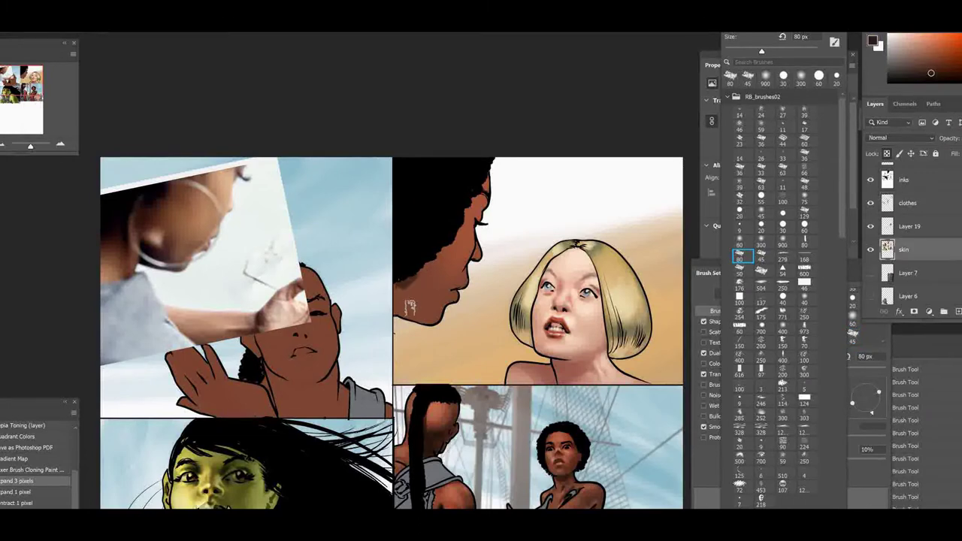
drag(421, 319, 401, 276)
click(761, 256)
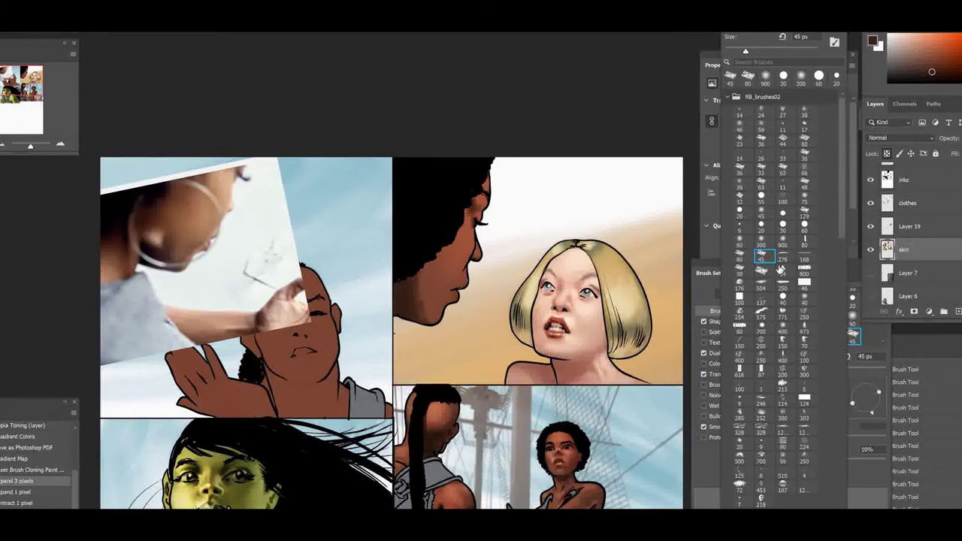
click(762, 242)
alt+click(429, 309)
click(783, 242)
drag(482, 316, 524, 292)
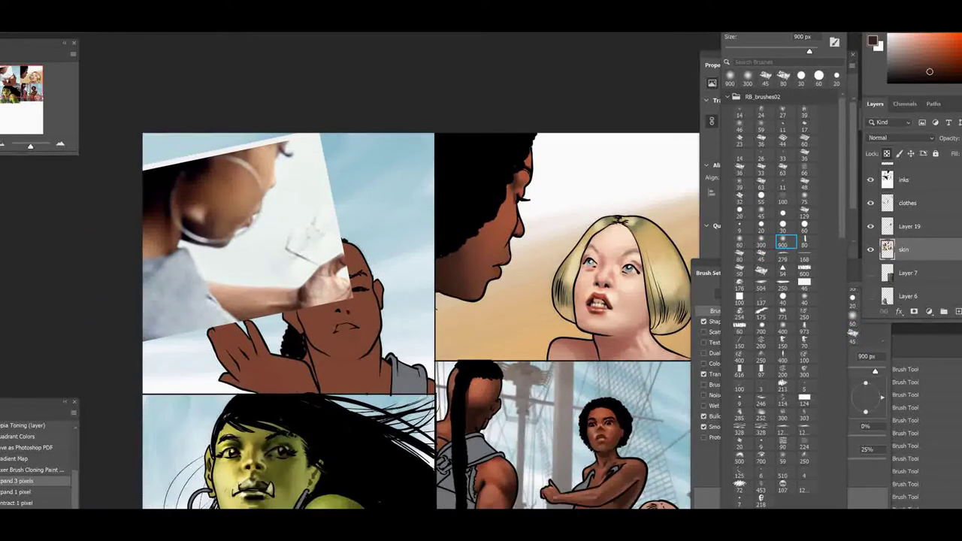
Step: Show the bald man, dark-haired woman and hand reference photos, hide the earring photo, and flip the canvas horizontally
scroll(885, 230, up, 5)
click(871, 235)
click(871, 257)
click(870, 281)
click(870, 301)
click(6, 27)
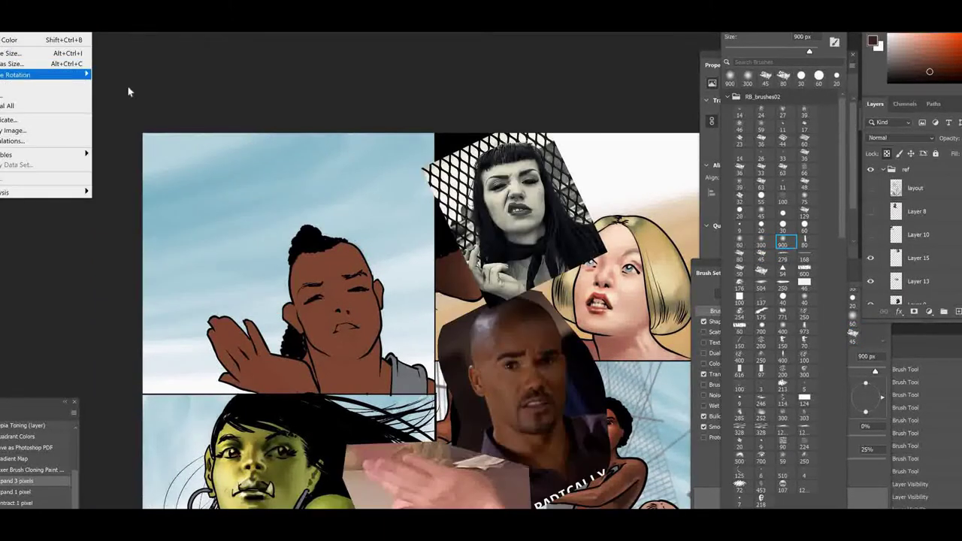
click(130, 125)
drag(592, 283, 559, 231)
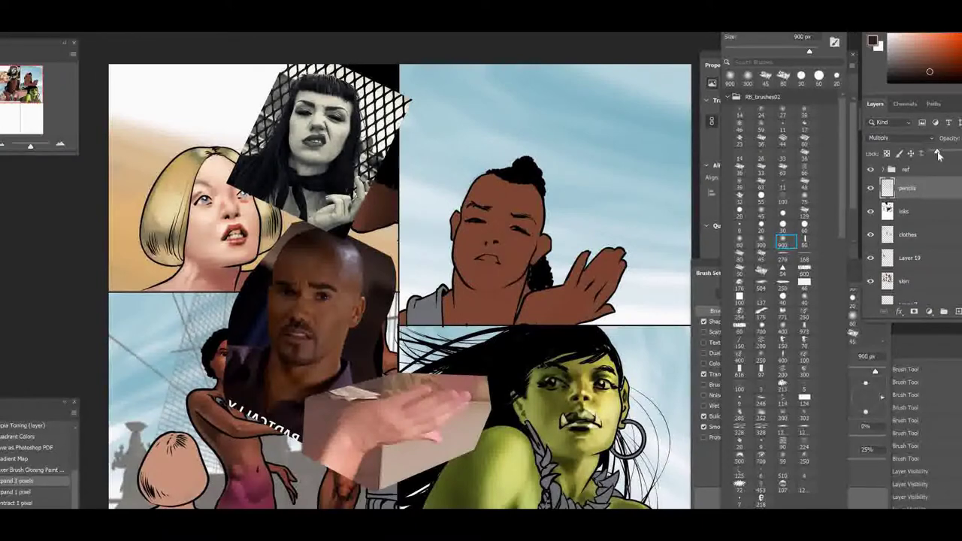
Step: Shade the mohawk figure's brow, nose and mouth area with sampled dark brown on the skin layer using the textured 45 px brush
click(935, 277)
click(767, 77)
alt+click(212, 424)
mouse_move(518, 223)
mouse_down()
mouse_move(465, 211)
mouse_move(513, 225)
mouse_up()
mouse_move(516, 224)
mouse_down()
mouse_move(527, 230)
mouse_move(463, 222)
mouse_move(495, 242)
mouse_up()
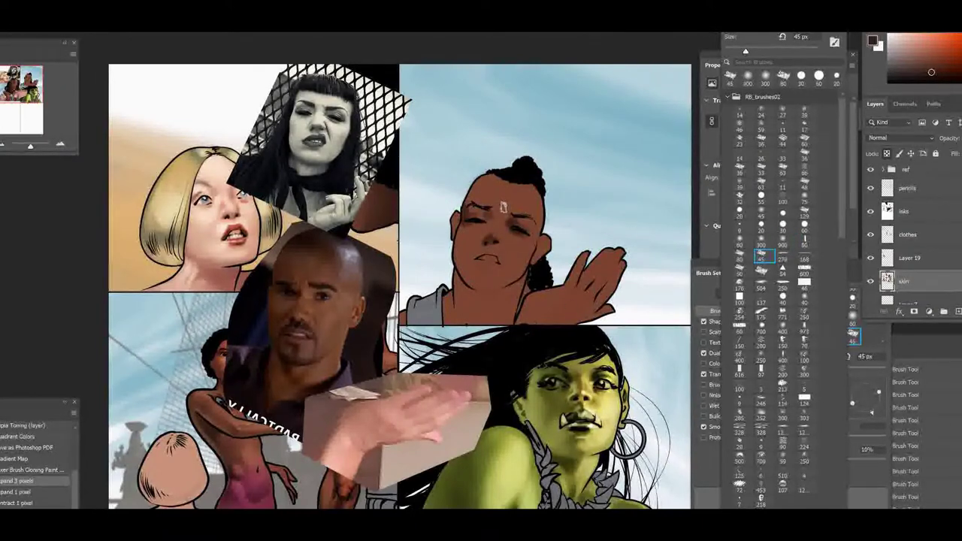
drag(505, 207, 508, 214)
mouse_move(484, 254)
mouse_down()
mouse_move(497, 259)
mouse_move(475, 270)
mouse_move(471, 244)
mouse_up()
Step: Shade the side of the mohawk figure's face, forehead and neck dark brown with the textured 45 px brush
drag(457, 212, 457, 245)
mouse_move(516, 281)
mouse_down()
mouse_move(494, 296)
mouse_move(455, 282)
mouse_move(457, 314)
mouse_move(502, 297)
mouse_move(479, 322)
mouse_up()
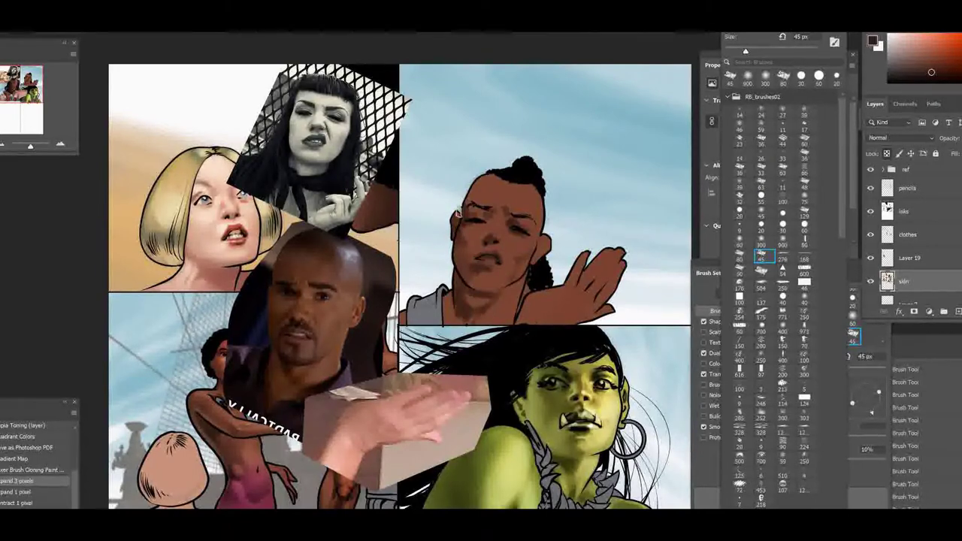
mouse_move(457, 222)
mouse_down()
mouse_move(474, 201)
mouse_move(515, 204)
mouse_up()
drag(509, 292, 487, 323)
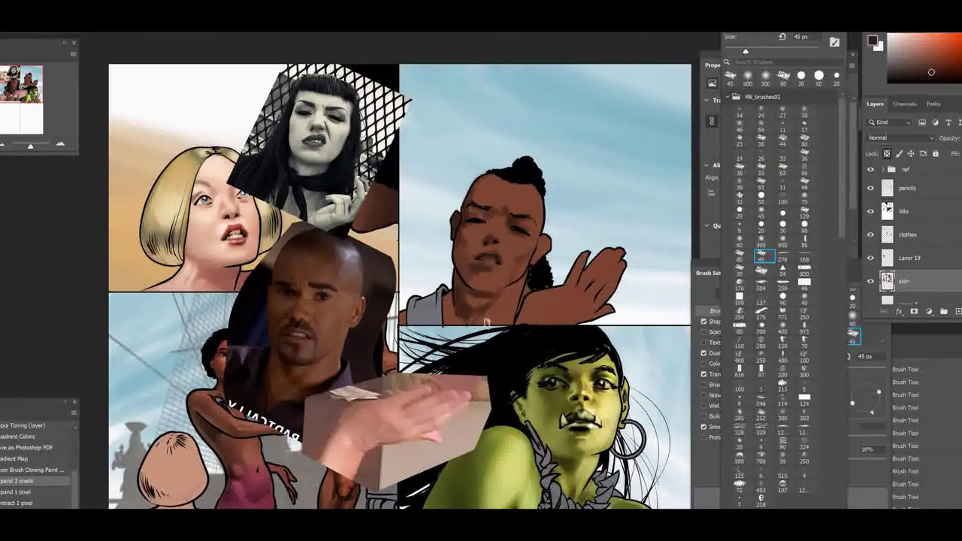
Step: Model the mohawk figure's forearm, palm and fingers with sampled dark and mid brown tones using the textured 45 px brush
mouse_move(549, 310)
mouse_down()
mouse_move(591, 314)
mouse_move(558, 308)
mouse_move(528, 314)
mouse_move(527, 323)
mouse_move(580, 270)
mouse_move(575, 288)
mouse_move(591, 303)
mouse_move(612, 253)
mouse_move(597, 313)
mouse_move(579, 316)
mouse_move(621, 265)
mouse_move(598, 293)
mouse_move(573, 292)
mouse_move(599, 308)
mouse_move(579, 282)
mouse_move(570, 316)
mouse_up()
alt+click(652, 257)
alt+click(562, 310)
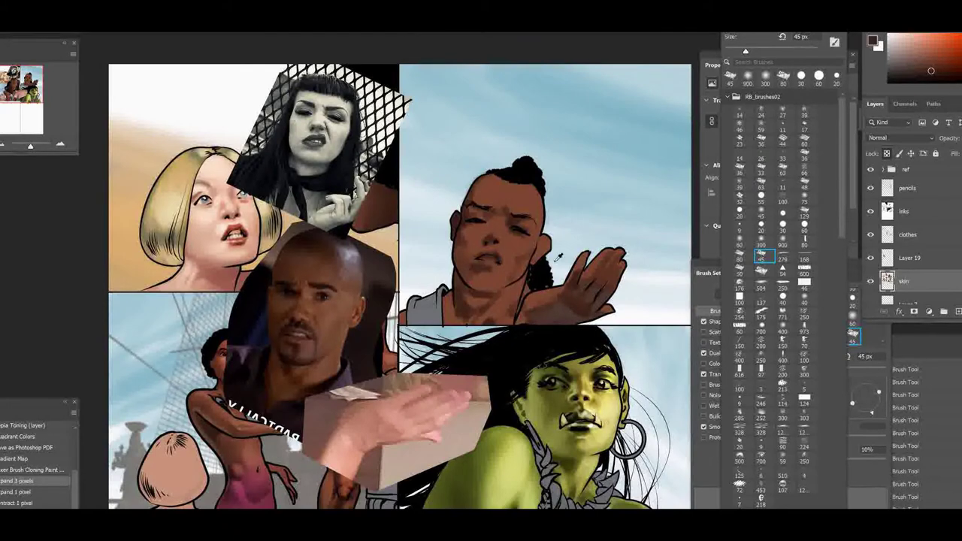
alt+click(574, 296)
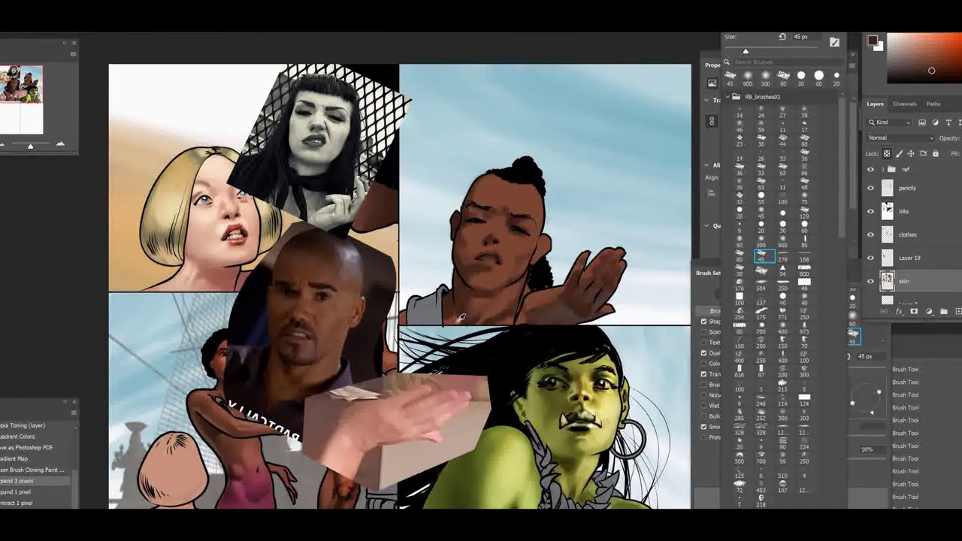
Step: Refine the mohawk figure's eyes, eyelids and nose with sampled dark and reddish brown tones using the round 30 px brush
click(783, 225)
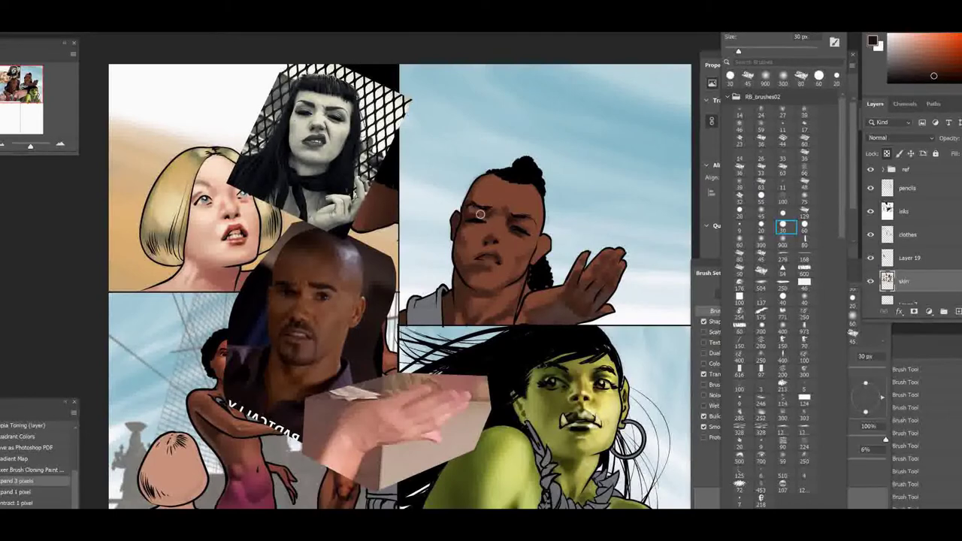
alt+click(491, 234)
alt+click(485, 231)
alt+click(502, 219)
alt+click(508, 220)
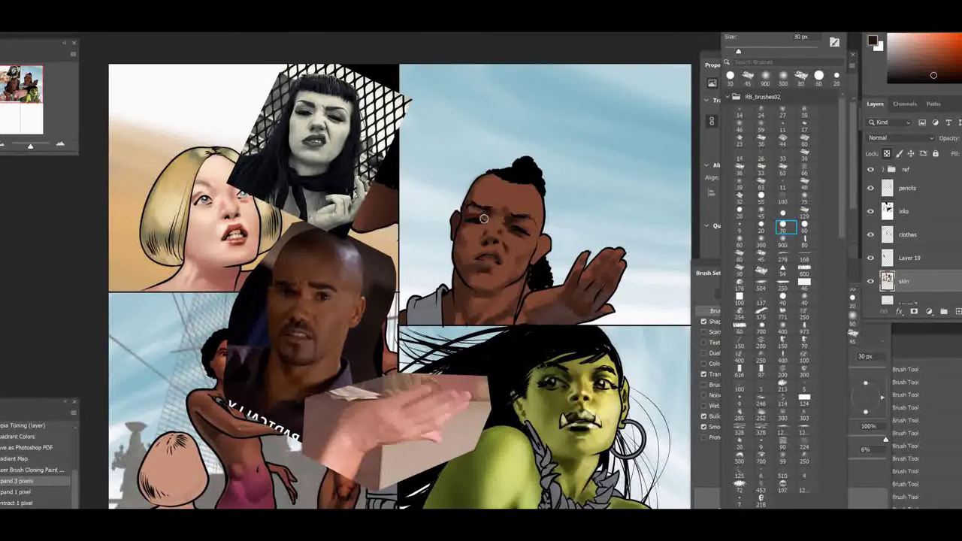
alt+click(496, 239)
alt+click(490, 227)
alt+click(530, 241)
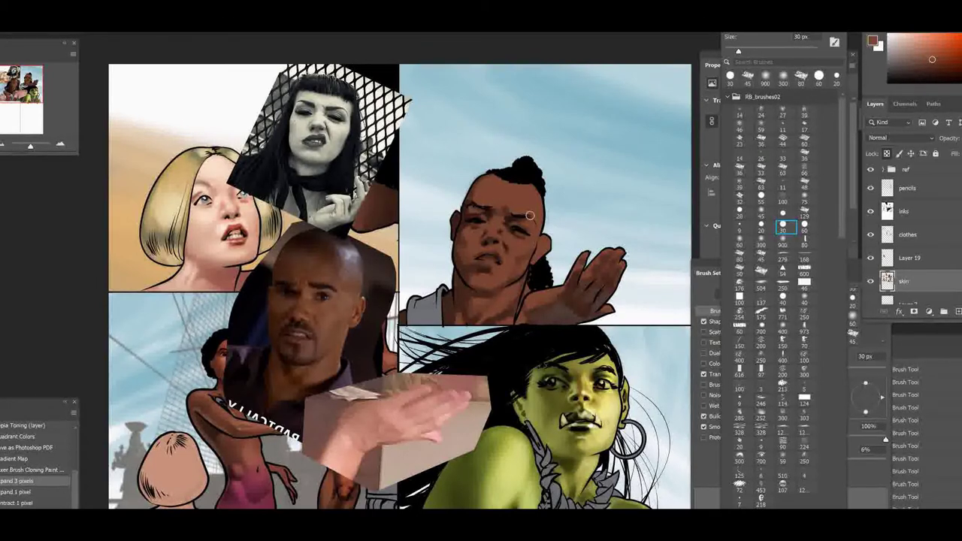
Step: Soften the mohawk figure's brow and forehead with sampled reddish brown using the soft 300 px and round 30 and 60 px brushes
click(761, 242)
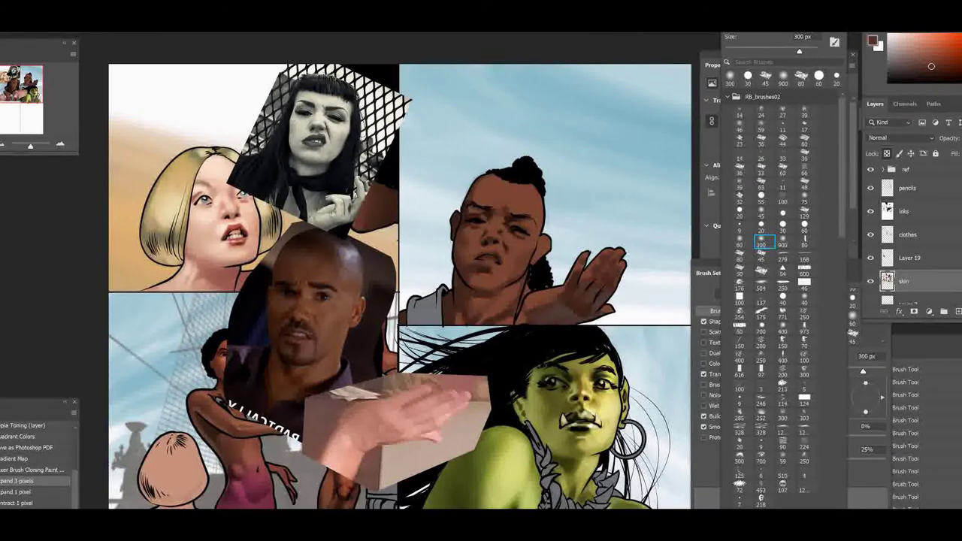
alt+click(514, 217)
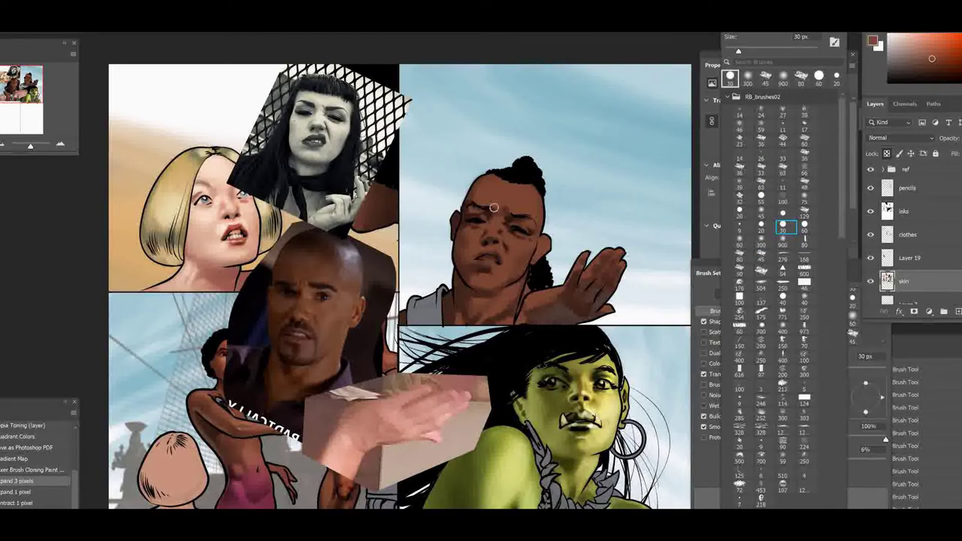
click(804, 225)
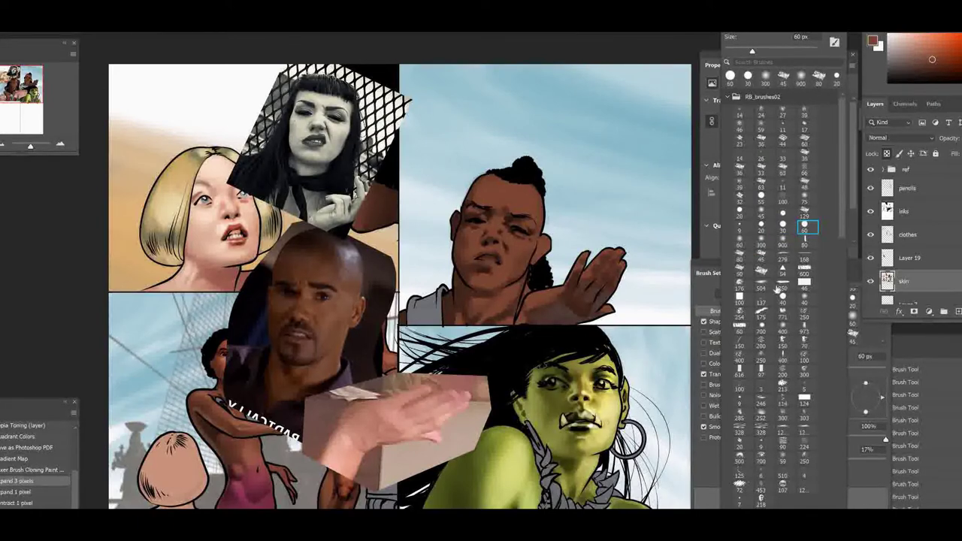
click(761, 242)
Step: Deepen the shadows under the mohawk figure's chin and in the ear with very dark brown using the round 30 px brush
key(comma)
key(comma)
alt+click(477, 290)
key(comma)
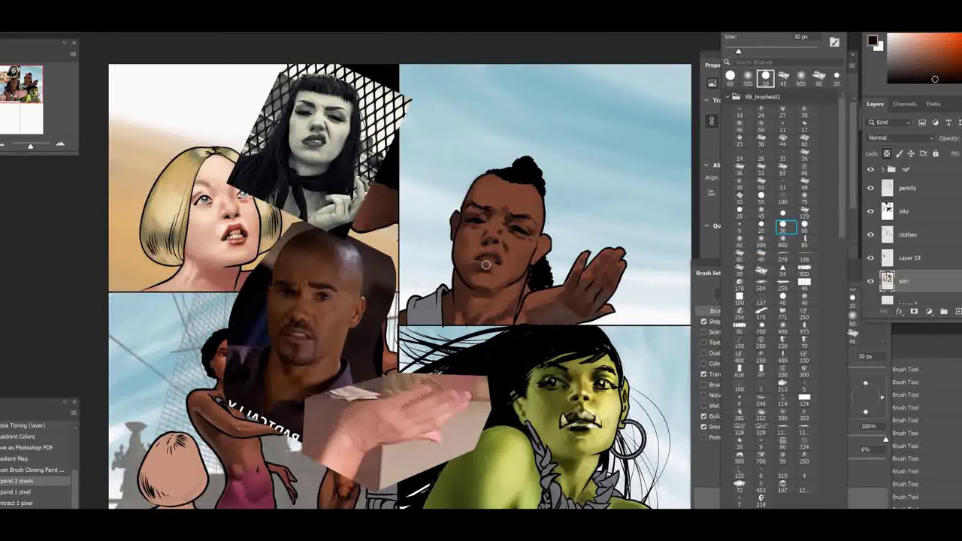
drag(468, 284, 497, 292)
drag(549, 240, 545, 242)
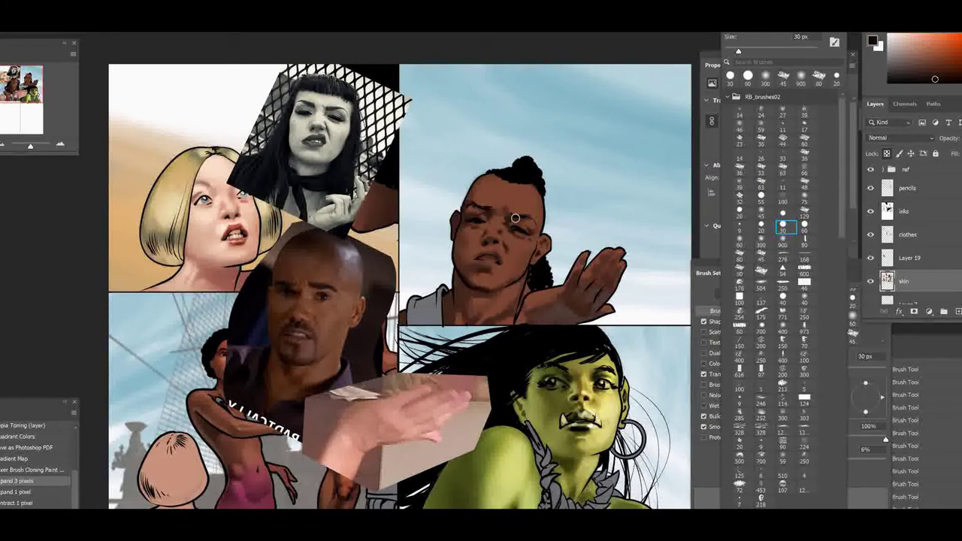
Step: Blend the mohawk figure's cheek and jaw with sampled dark brown using the round 60 px and soft 300 px brushes
key(period)
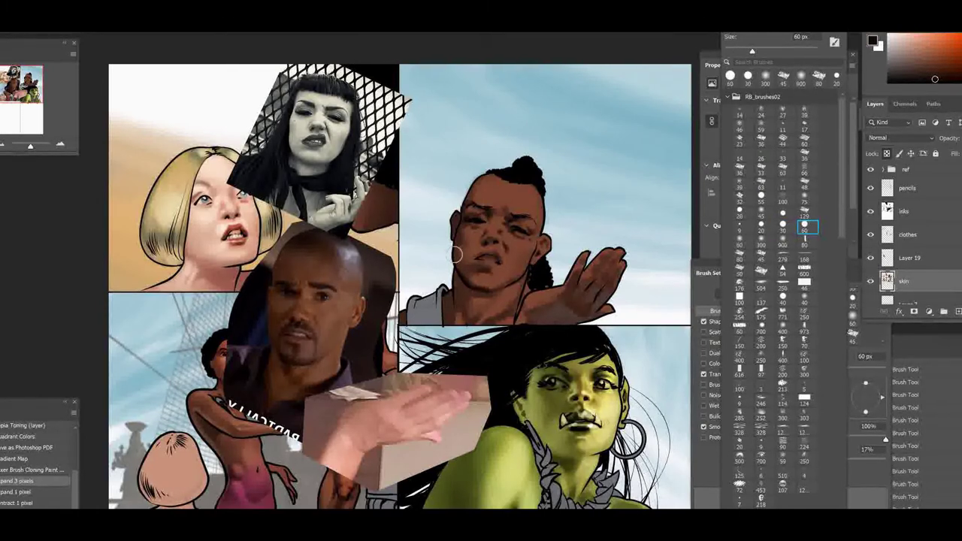
click(762, 241)
alt+click(459, 269)
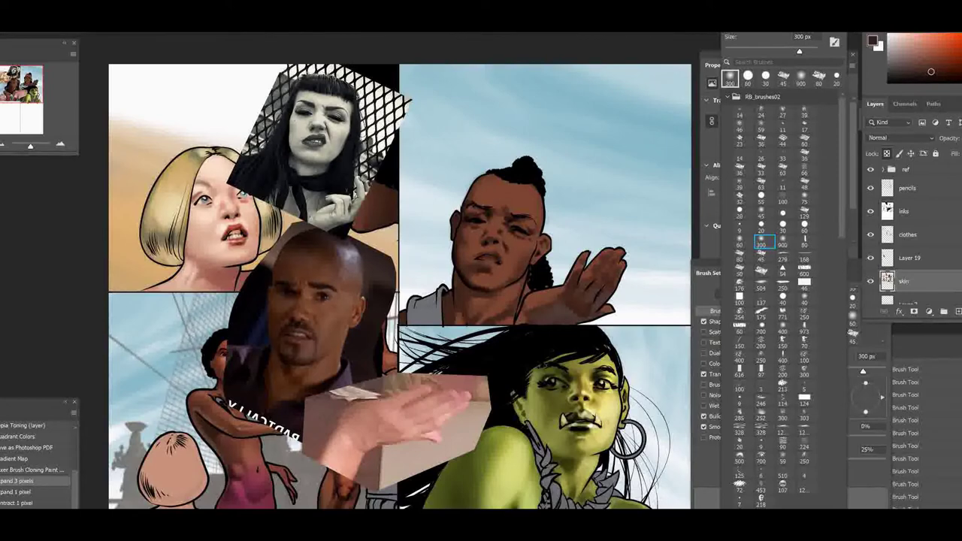
Step: Paint the mohawk figure's lips with dark red, brown and lighter reddish tones using the round 20 px brush
key(comma)
key(comma)
key(comma)
key(comma)
alt+click(492, 251)
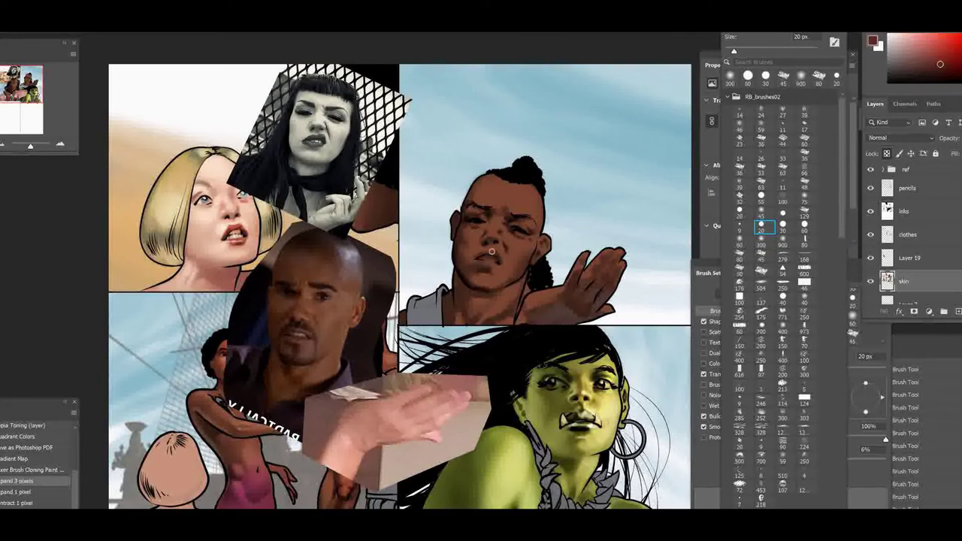
alt+click(496, 254)
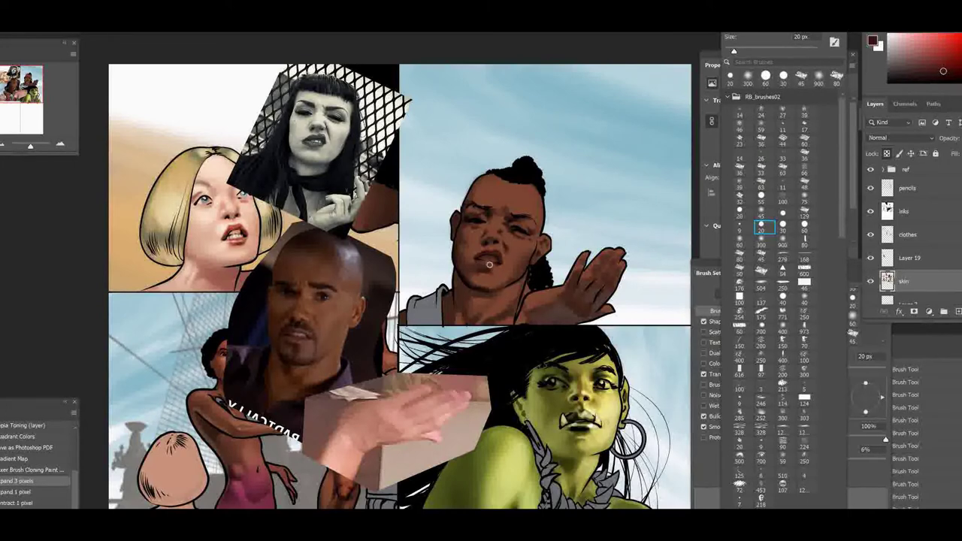
alt+click(493, 266)
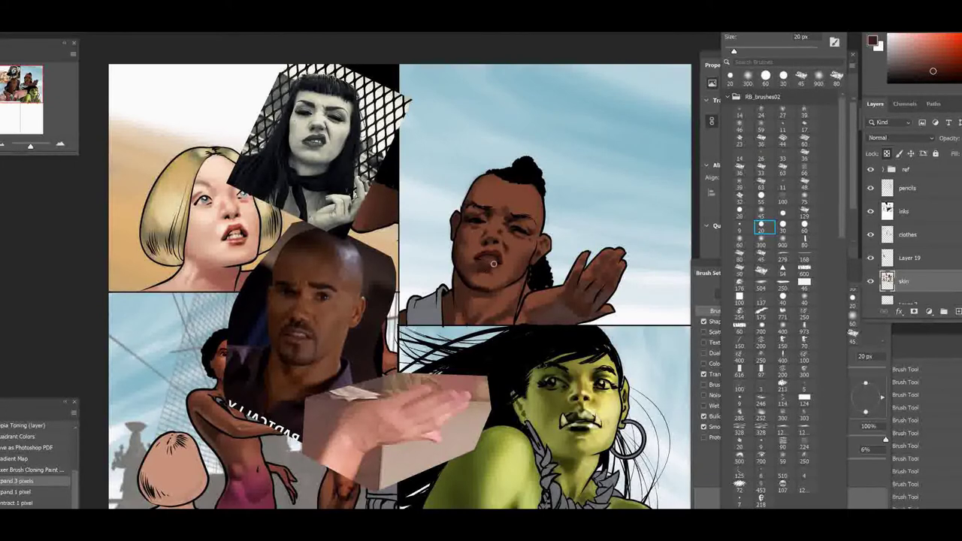
alt+click(487, 270)
alt+click(493, 255)
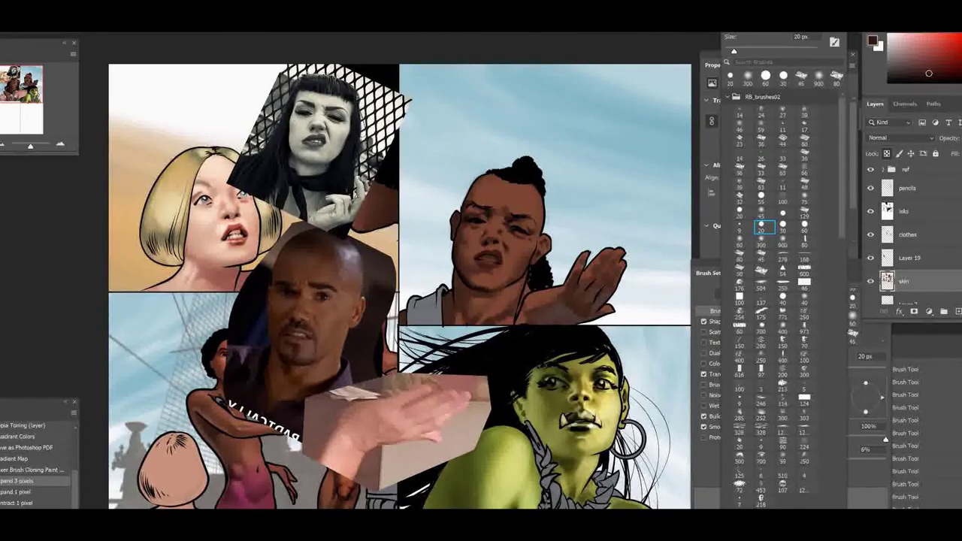
alt+click(489, 267)
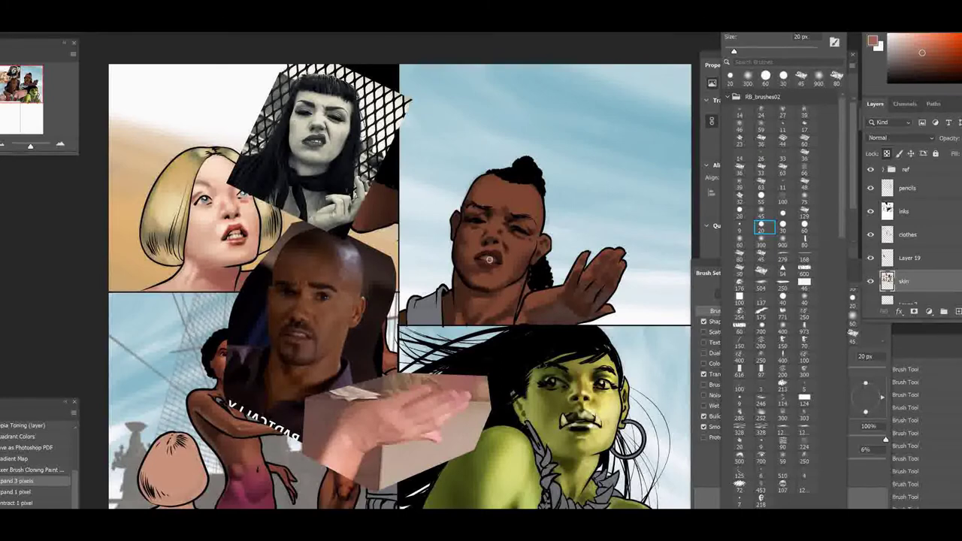
Step: Soften the mohawk figure's cheek at 300 px, then add light reddish-brown highlights to the nose and brow with the 30 px brush
click(763, 241)
alt+click(505, 264)
click(762, 227)
click(784, 228)
alt+click(519, 240)
drag(495, 235, 496, 234)
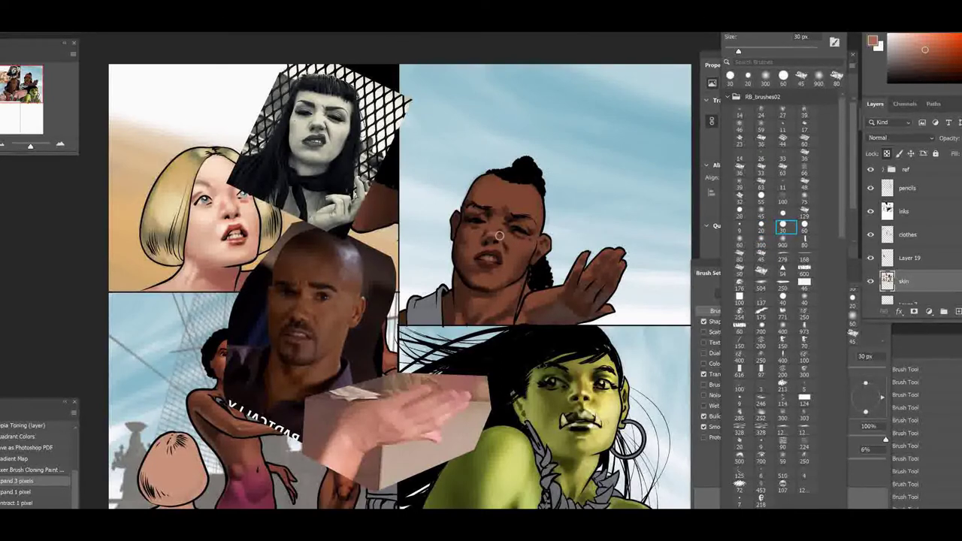
drag(502, 206, 500, 233)
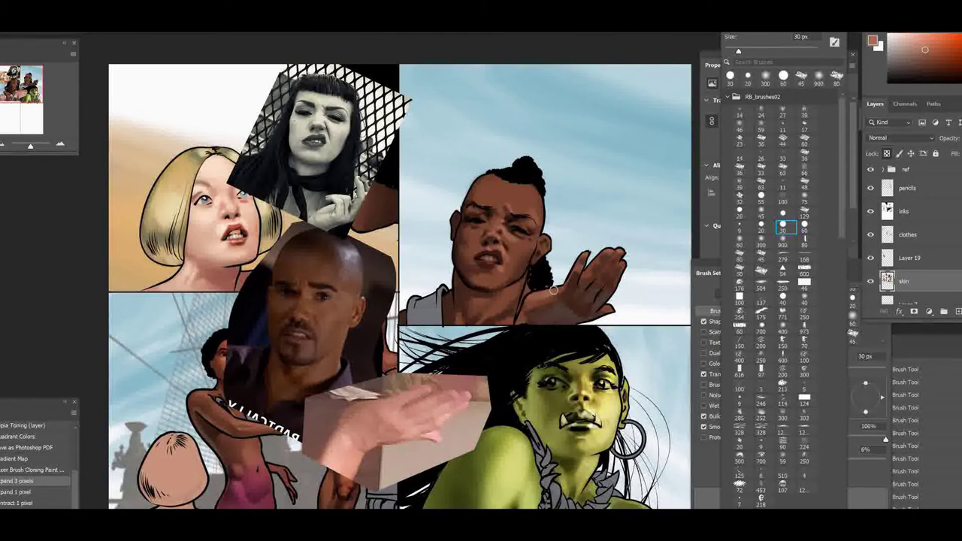
Step: Soften the mohawk figure's cheek with the soft 300 px brush, then refine the skin around the nose and mouth with sampled browns at 20 px
click(762, 244)
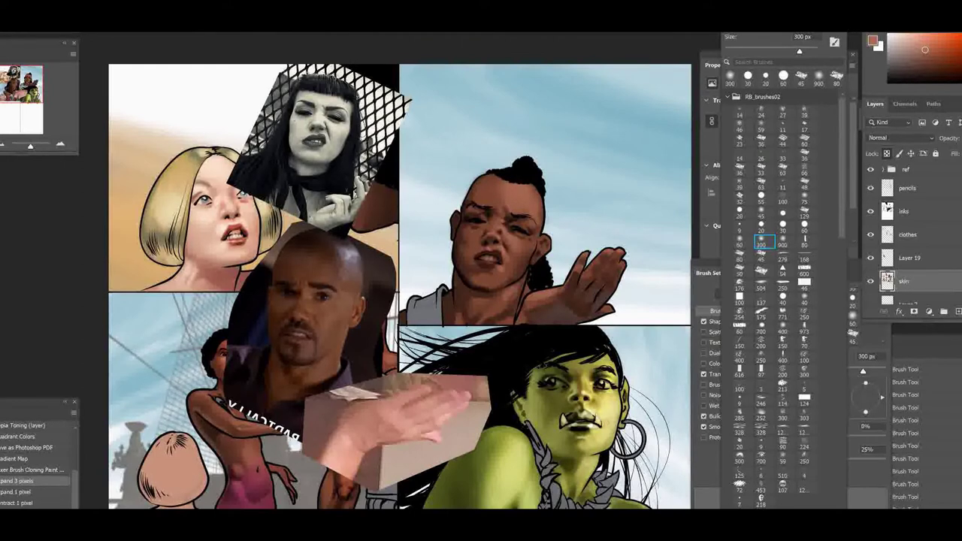
drag(470, 236, 476, 250)
click(764, 228)
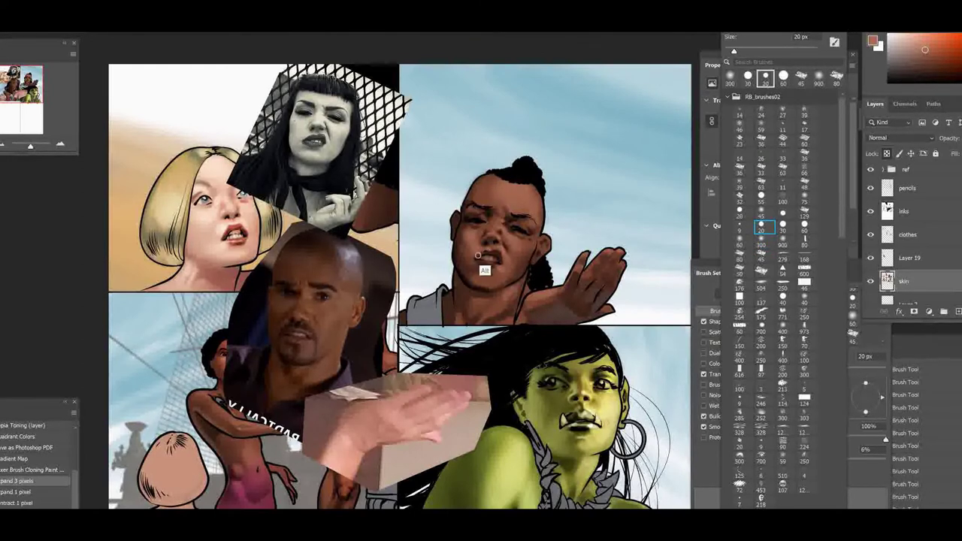
alt+click(483, 264)
alt+click(501, 246)
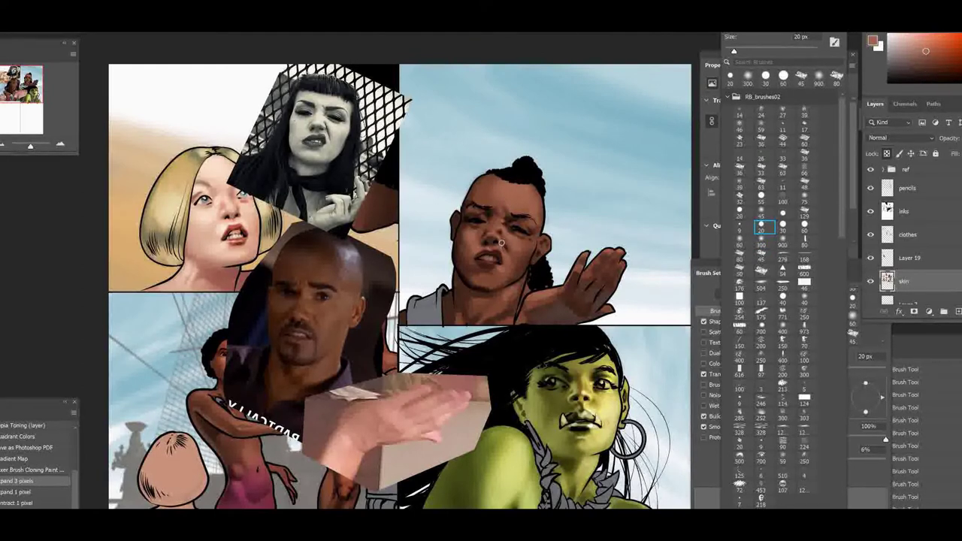
Step: Shade beside the mohawk figure's mouth with sampled dark brown at soft 60 px, then touch up the face with sampled reddish brown at 20 px
click(740, 242)
alt+click(505, 263)
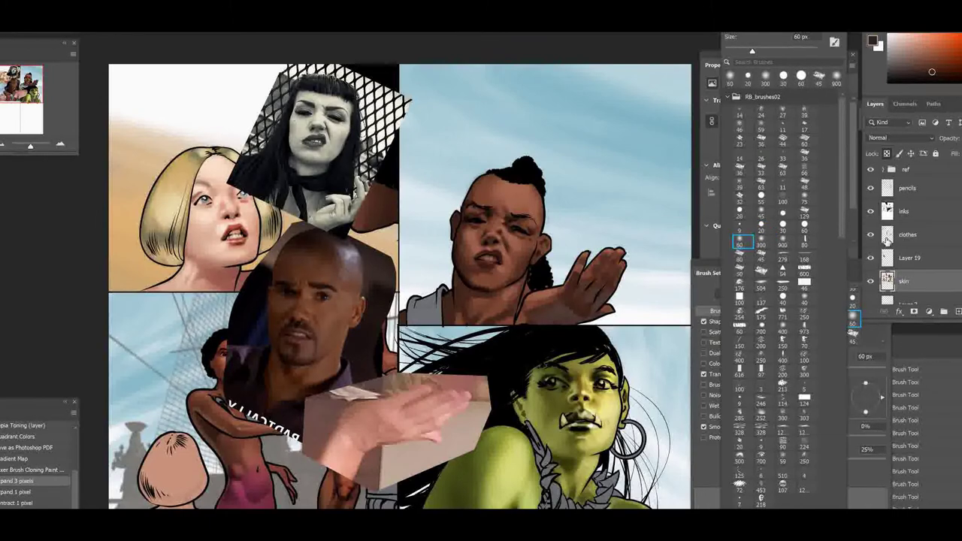
click(762, 226)
alt+click(528, 232)
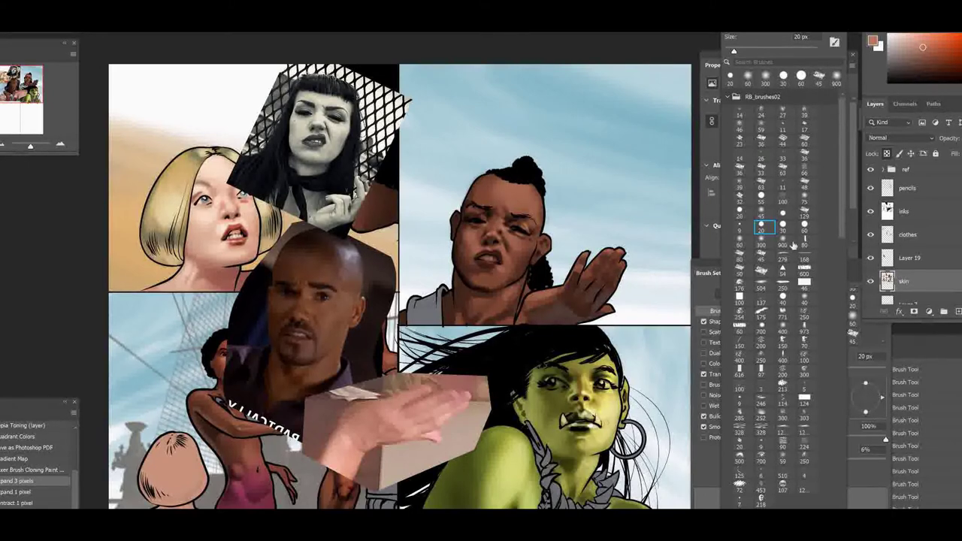
Step: Blend the mohawk figure's cheek with sampled brown using the soft 300 px brush, and hide the ref group
click(741, 256)
click(762, 244)
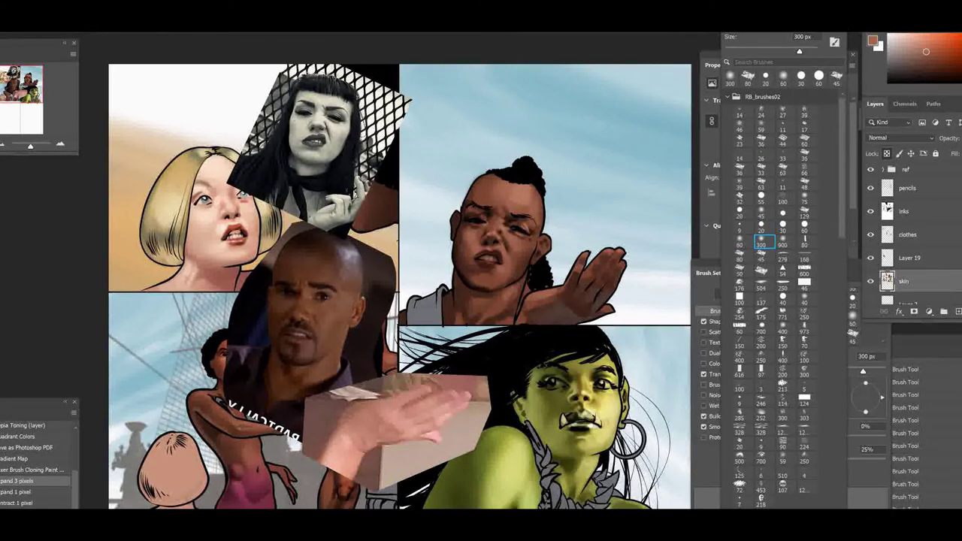
alt+click(476, 240)
click(871, 169)
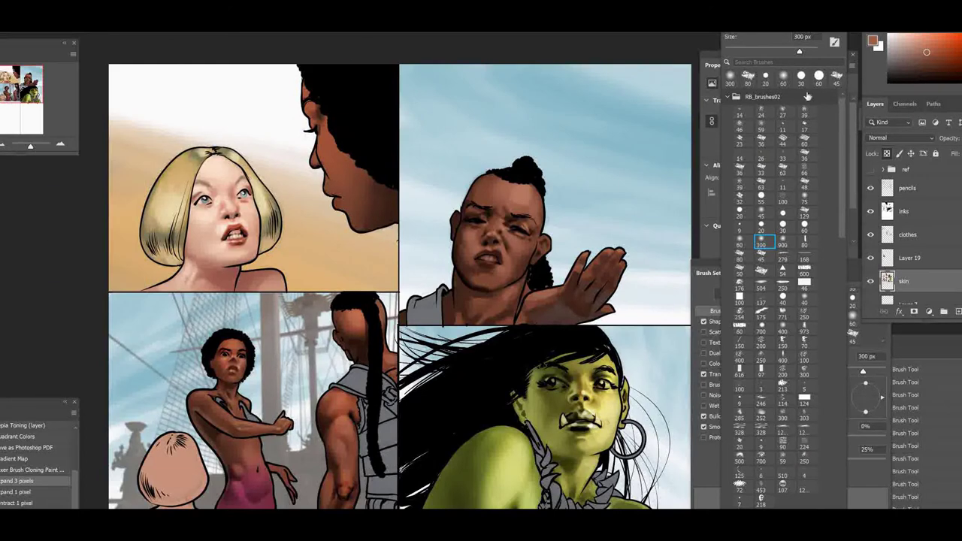
Step: Blend the mohawk figure's neck, jaw and cheek with a muted greyish brown and sampled skin tones using the soft 300 px brush
click(899, 60)
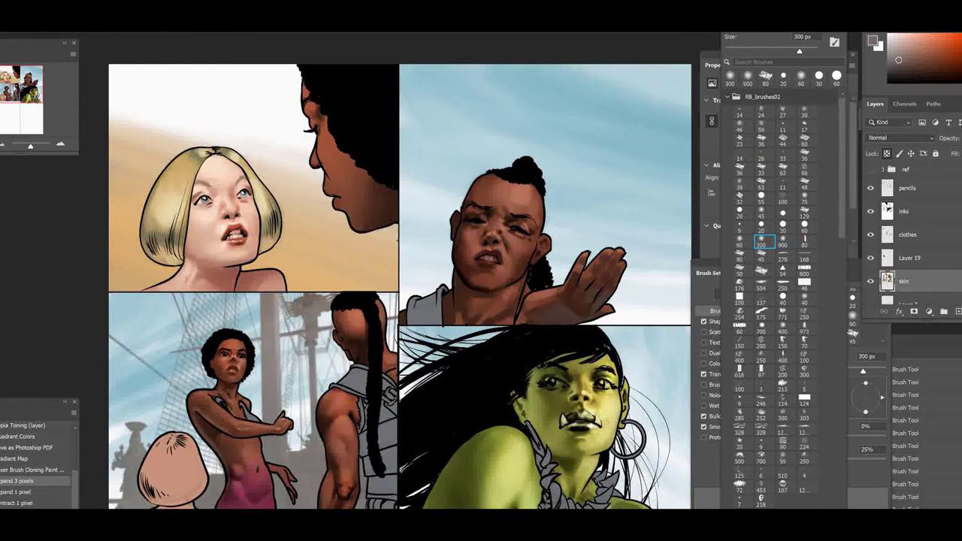
alt+click(487, 322)
alt+click(490, 323)
alt+click(502, 301)
alt+click(466, 309)
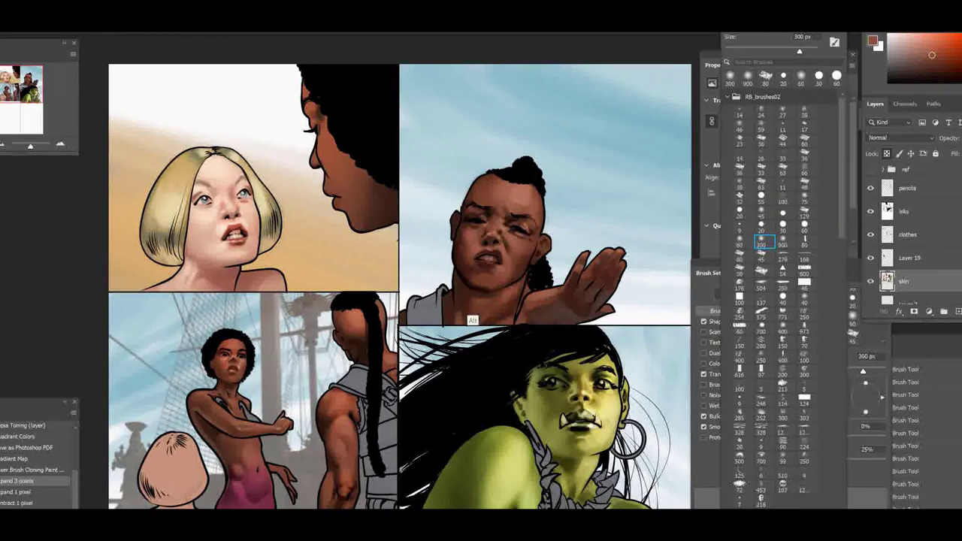
alt+click(507, 265)
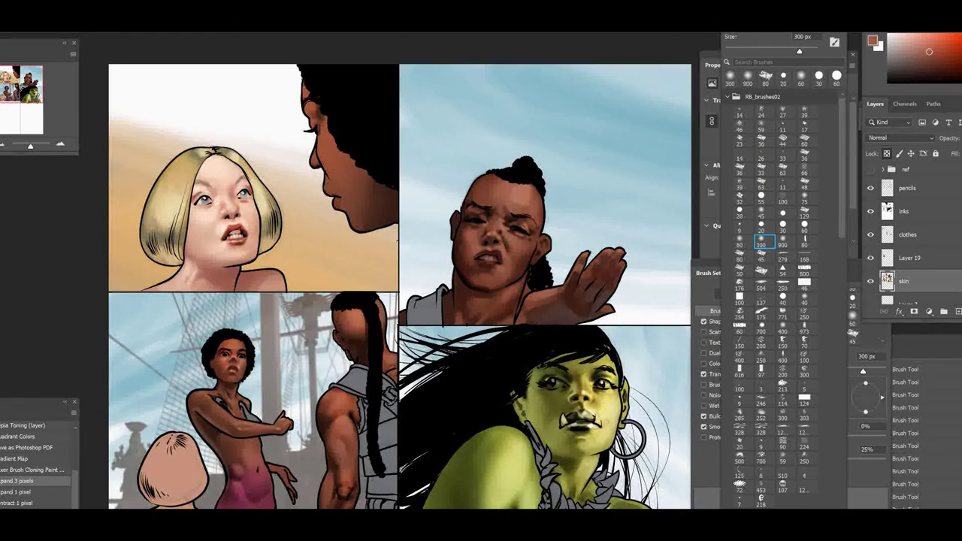
alt+click(474, 265)
alt+click(477, 295)
Step: Touch up the mohawk figure's lips with the round 30 px brush, then blend the chin with a sampled tone at soft 300 px
click(784, 225)
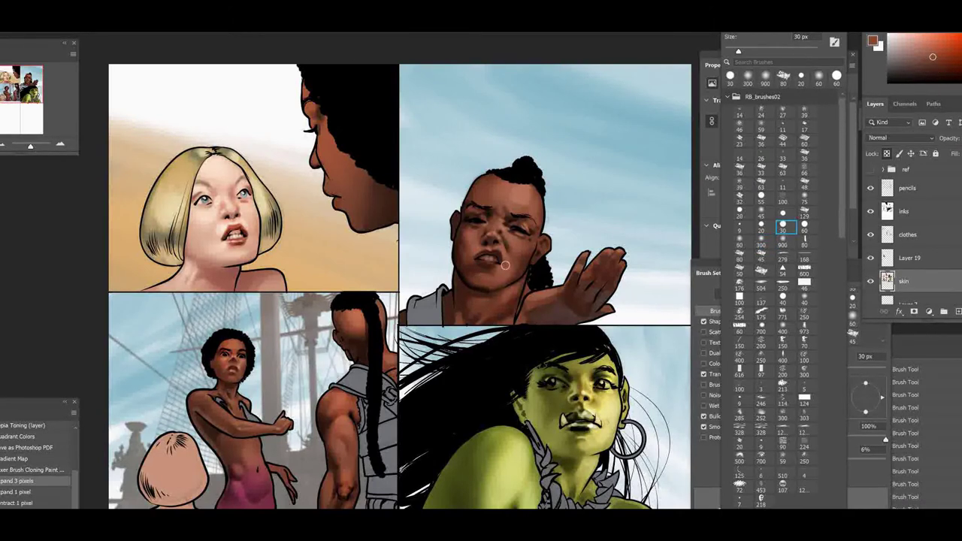
alt+click(489, 259)
click(761, 241)
alt+click(498, 285)
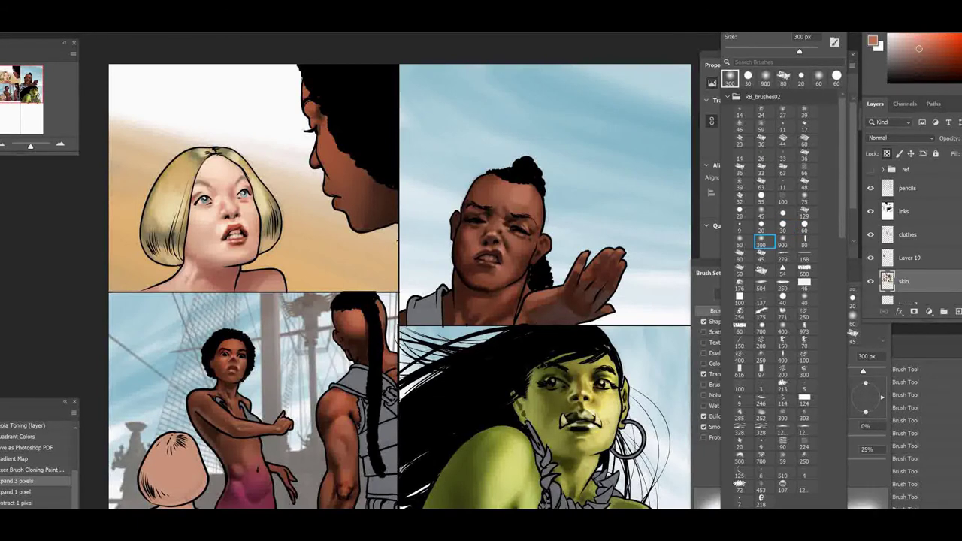
Step: Show the ref group and rework the shading around the mohawk figure's nose, lips and chin with sampled skin tones using the round 30 px brush
scroll(627, 204, down, 1)
scroll(629, 203, up, 1)
click(871, 169)
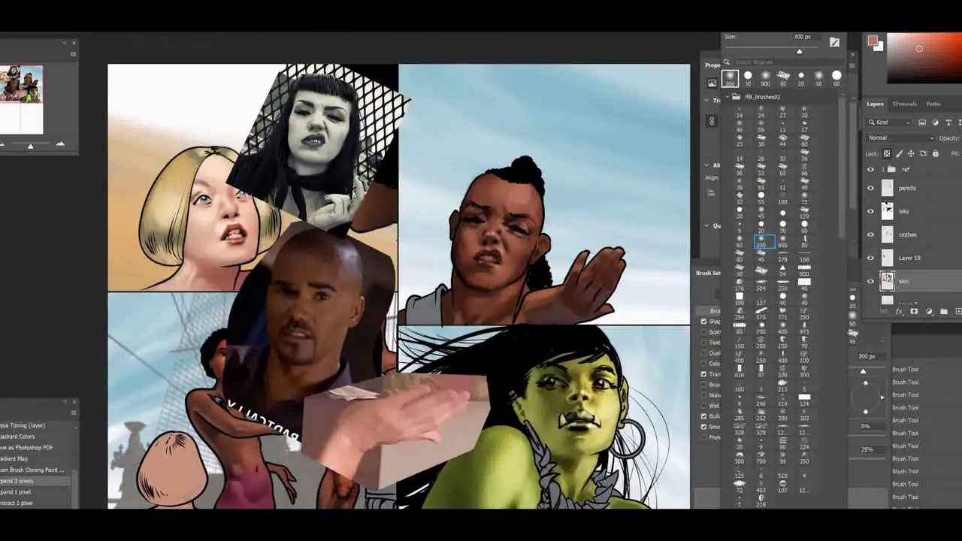
click(783, 225)
alt+click(492, 252)
drag(494, 251, 500, 258)
mouse_move(482, 261)
mouse_down()
mouse_move(520, 247)
mouse_move(477, 256)
mouse_move(498, 262)
mouse_move(479, 260)
mouse_move(481, 252)
mouse_up()
alt+click(520, 241)
alt+click(482, 282)
alt+click(476, 262)
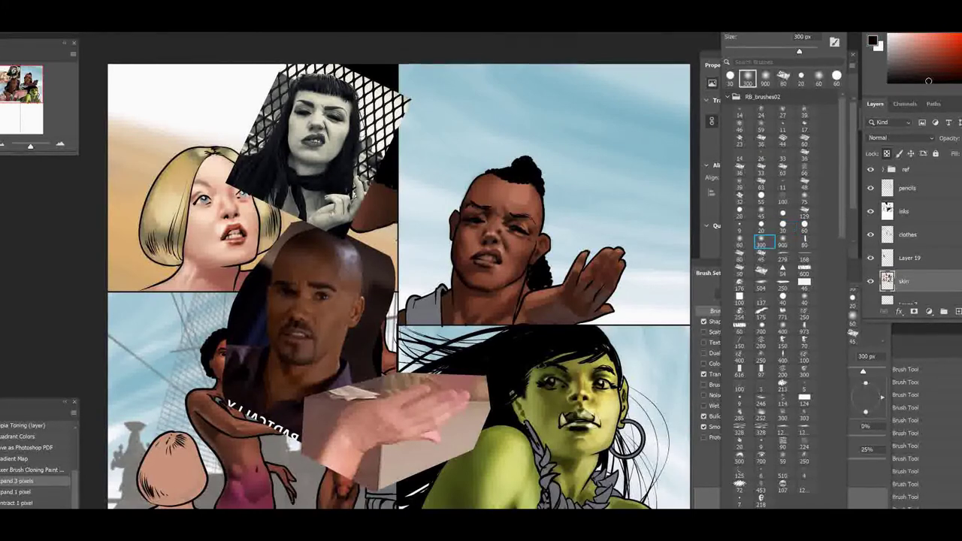